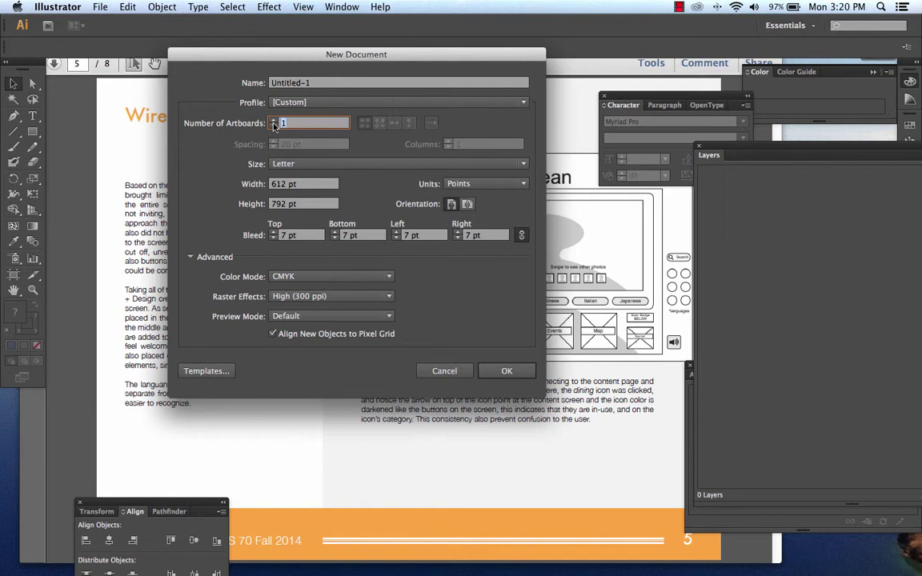
Step: Create a new Letter-size document with 9 artboards in portrait orientation
text(9)
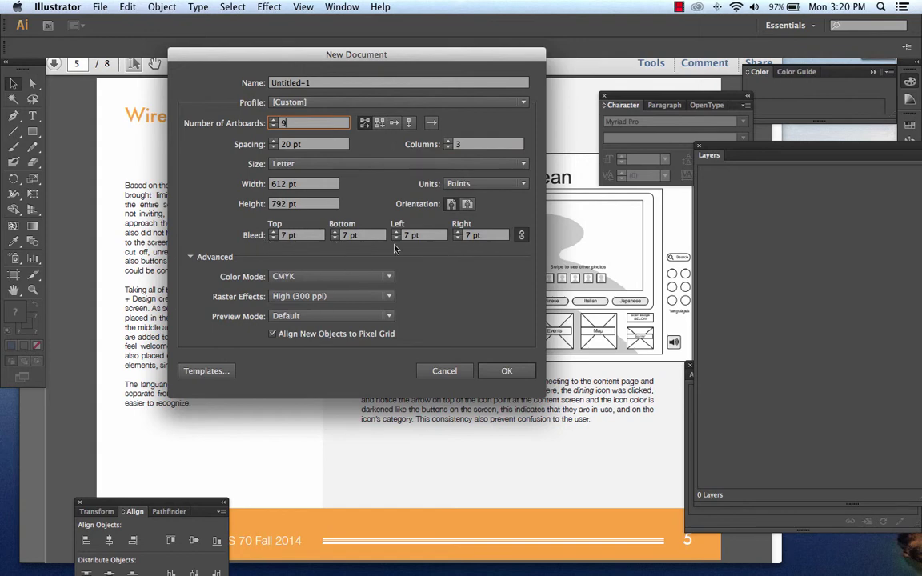
click(468, 205)
click(451, 205)
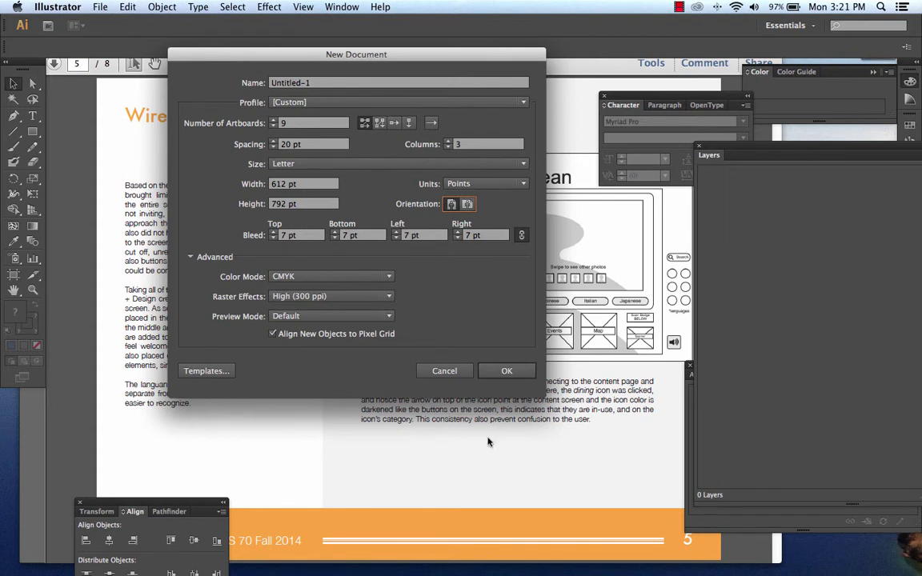
click(516, 376)
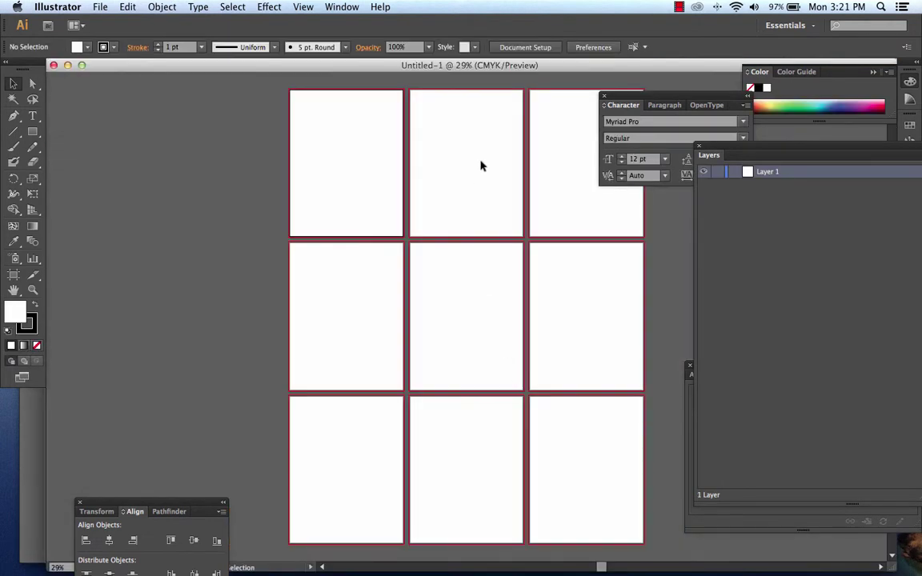
Step: Draw a thin rectangle spanning the full width of the first artboard along its upper edge
drag(477, 195, 294, 192)
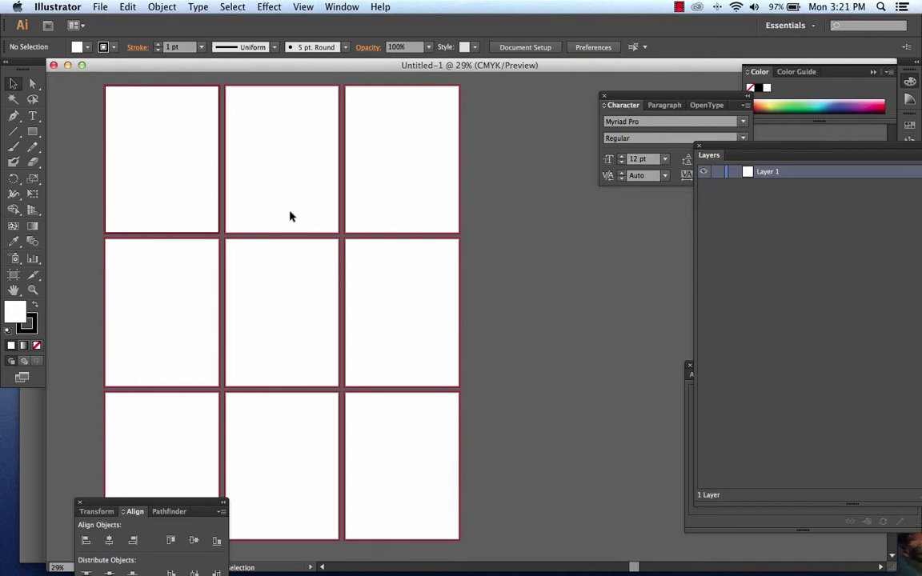
click(33, 116)
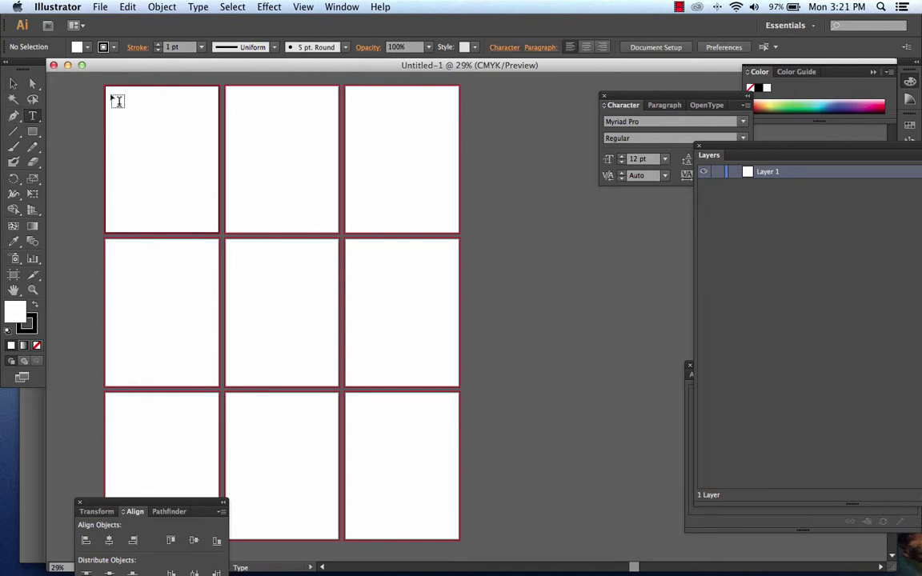
key(super+equal)
key(super+equal)
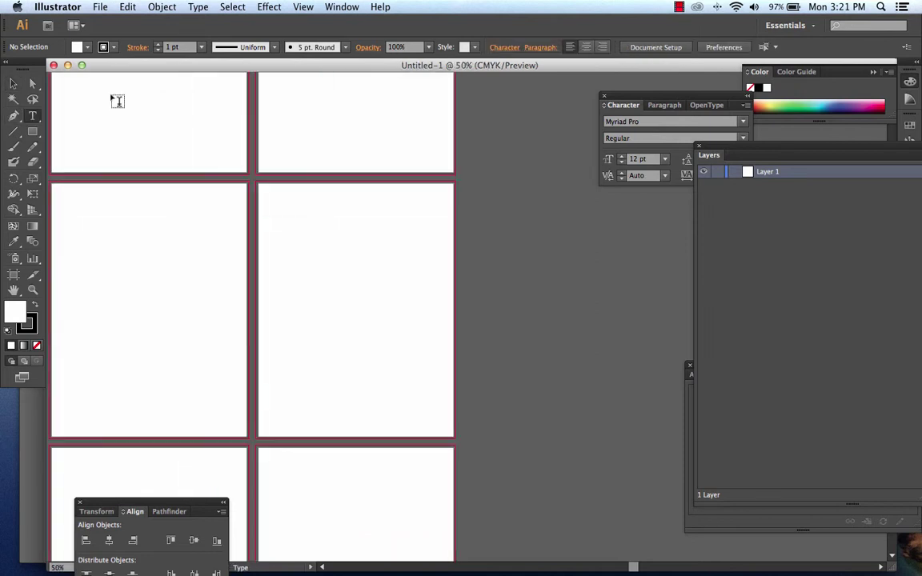
key(v)
key(space)
drag(169, 145, 361, 324)
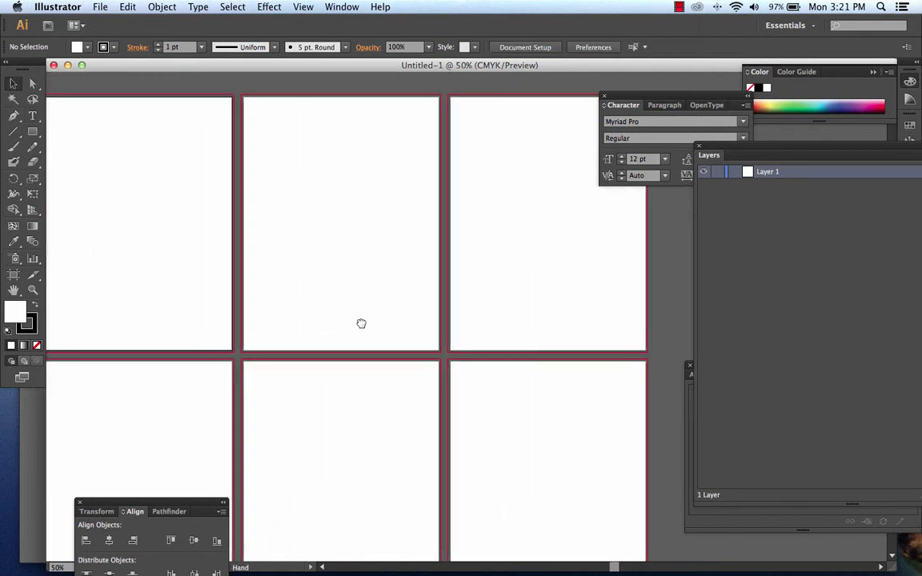
drag(268, 240, 360, 251)
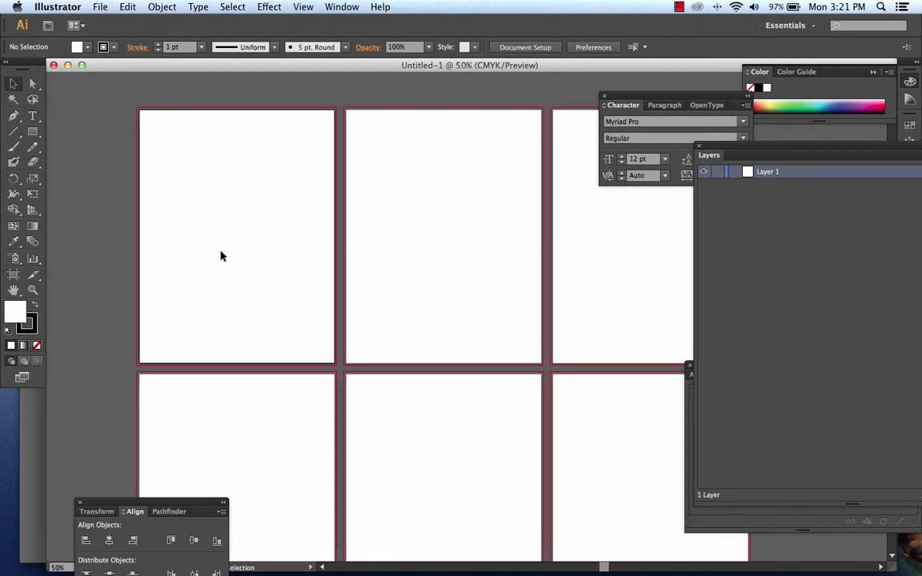
click(33, 115)
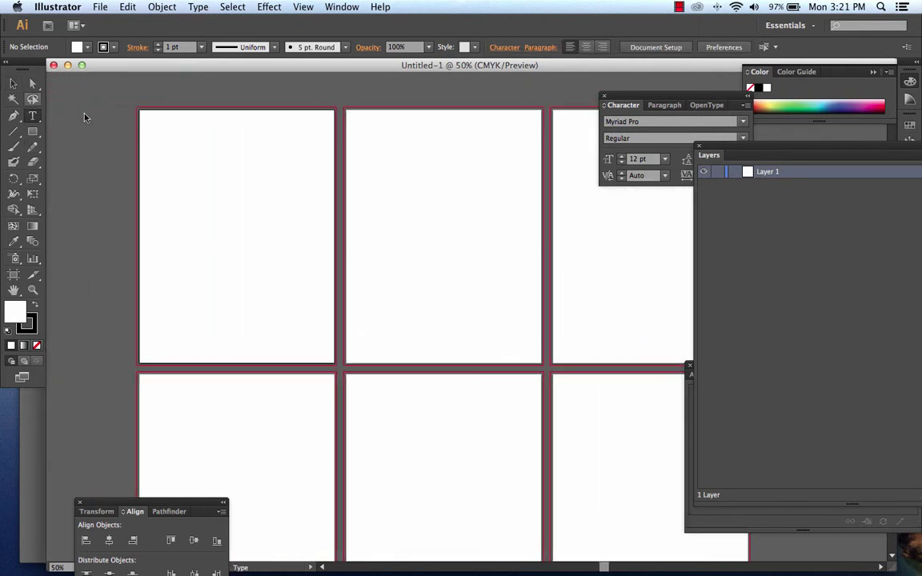
click(33, 131)
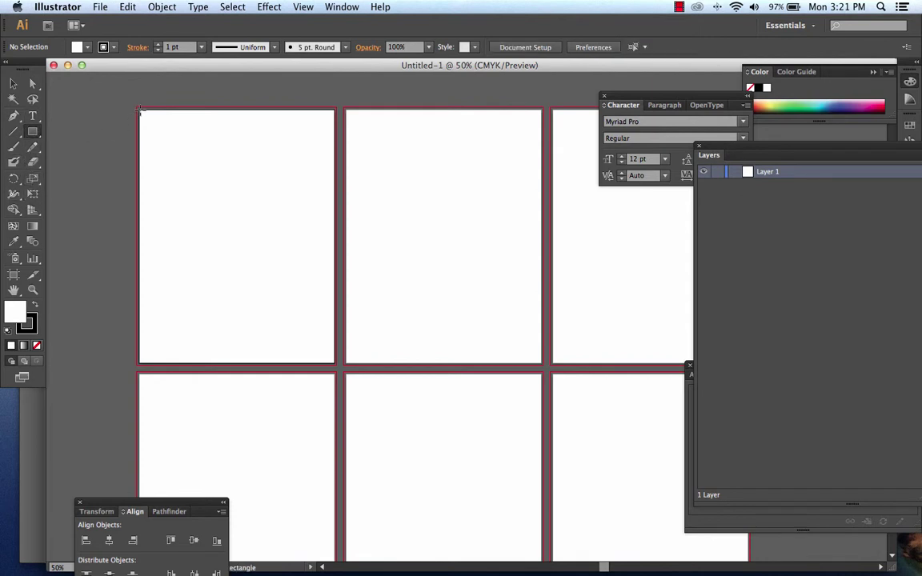
drag(140, 113, 332, 126)
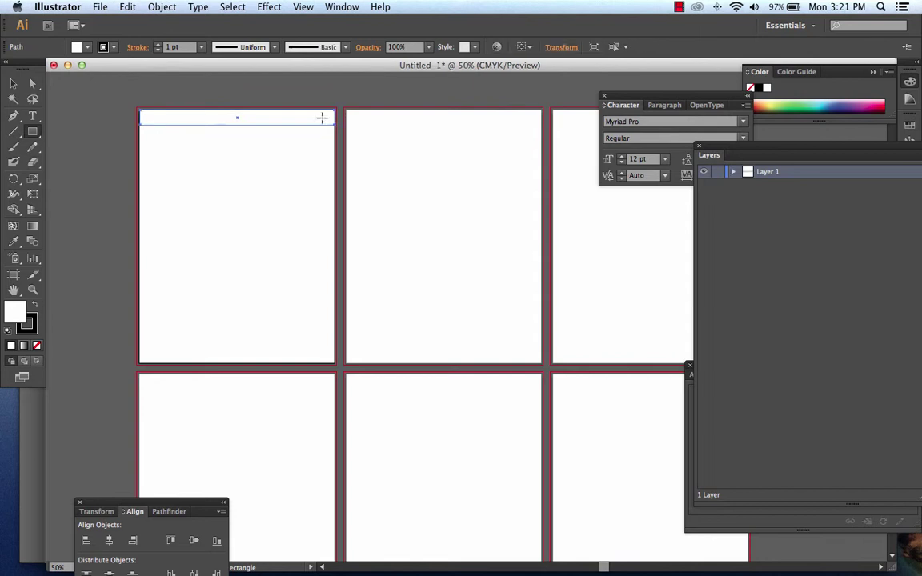
Step: Fill the header rectangle with the cyan swatch and deselect it
click(78, 47)
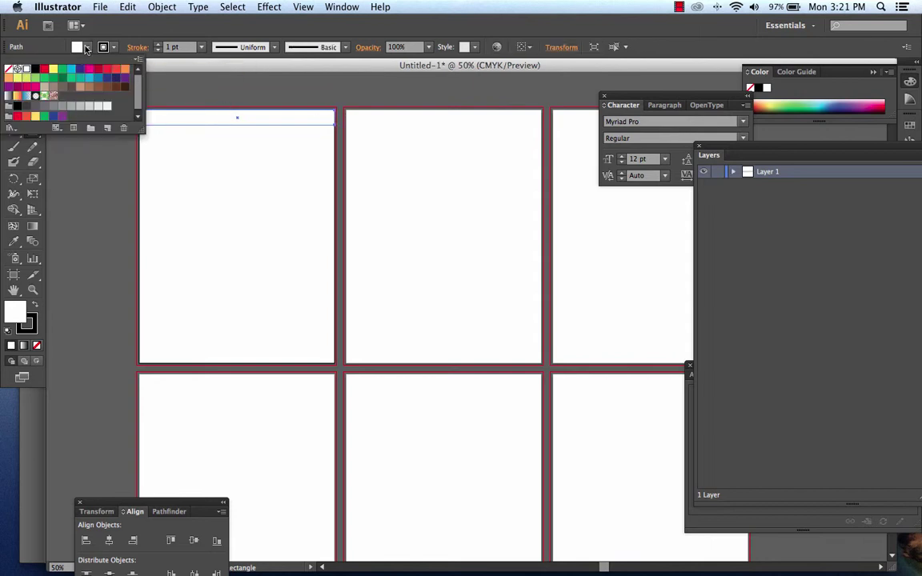
click(71, 71)
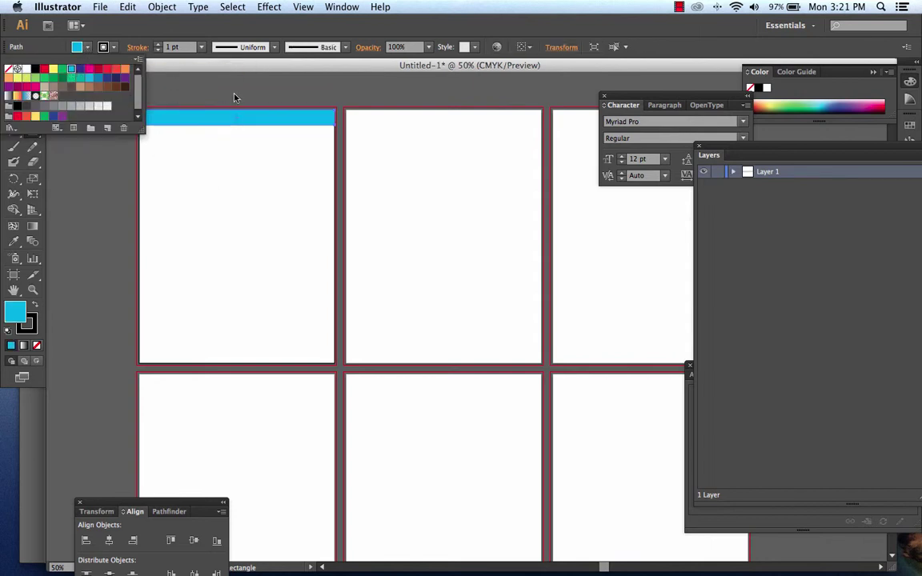
click(210, 84)
click(13, 83)
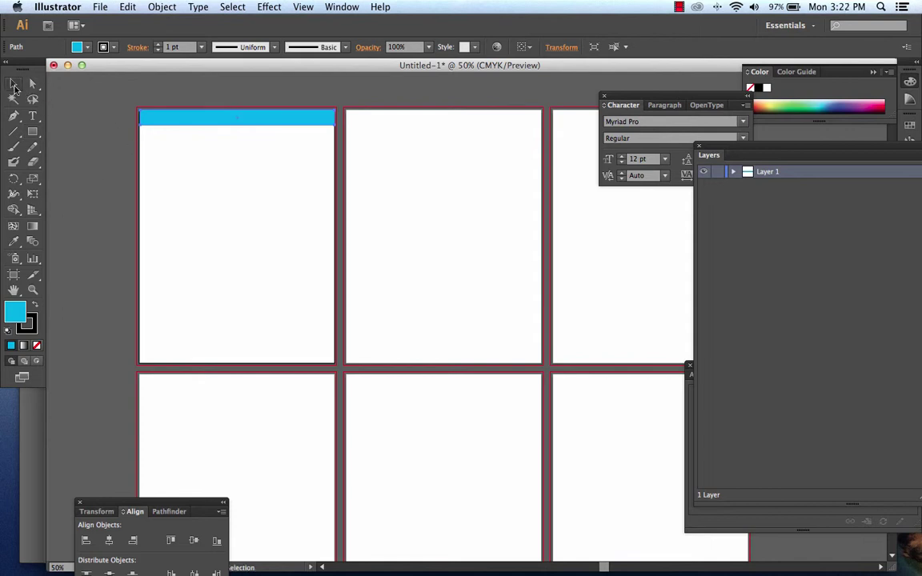
click(97, 151)
Step: Add the title text "ReDesign of Project" on the first artboard and move it onto the cyan header bar
click(33, 116)
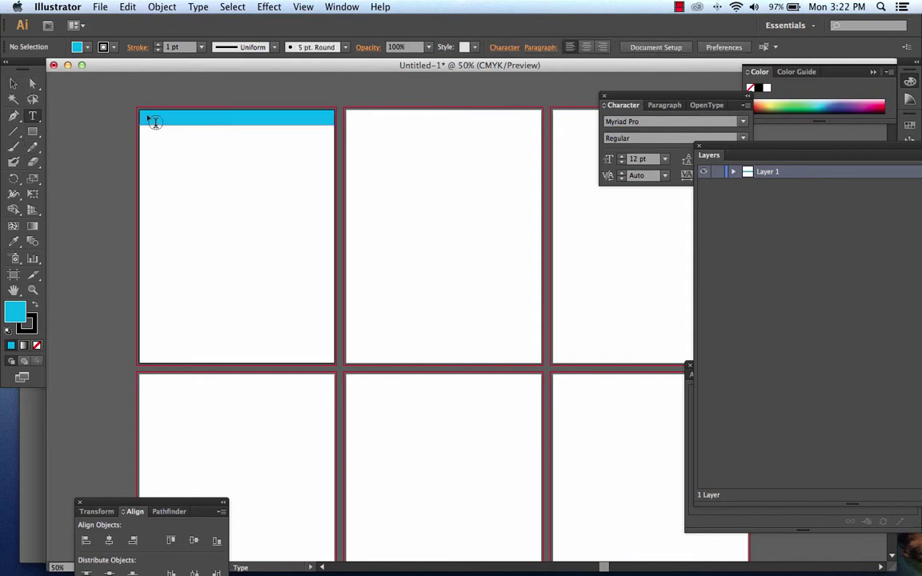
click(165, 153)
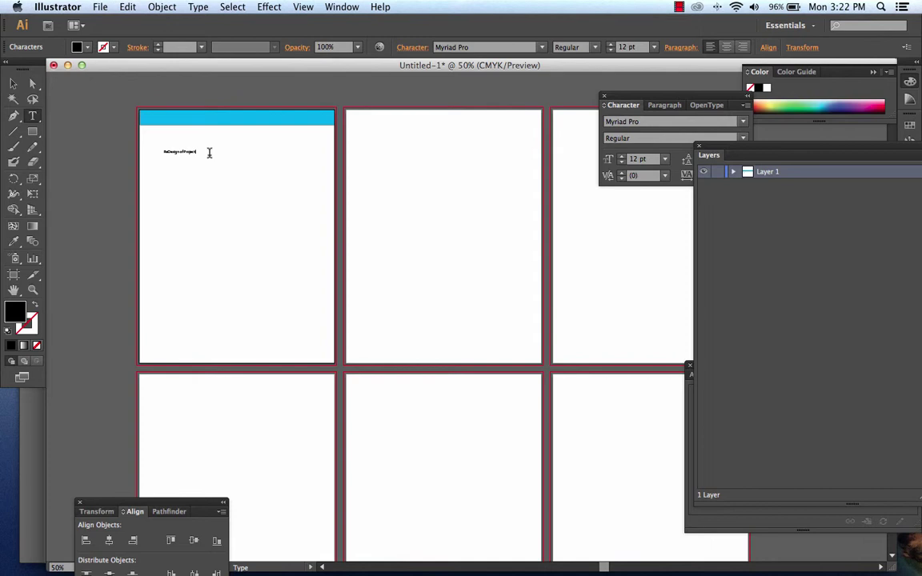
click(13, 84)
drag(189, 151, 168, 121)
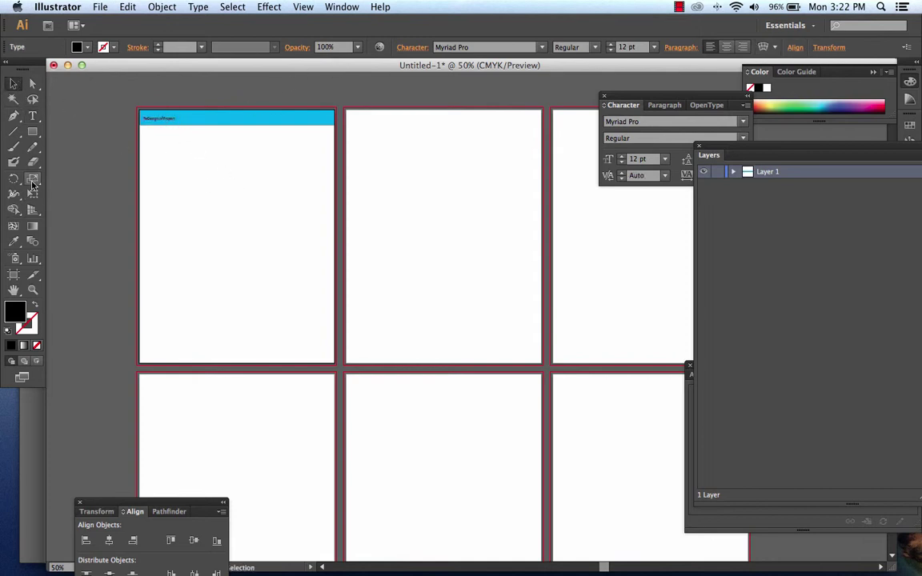
Step: Set the font size of the header title text to 48 pt
click(33, 116)
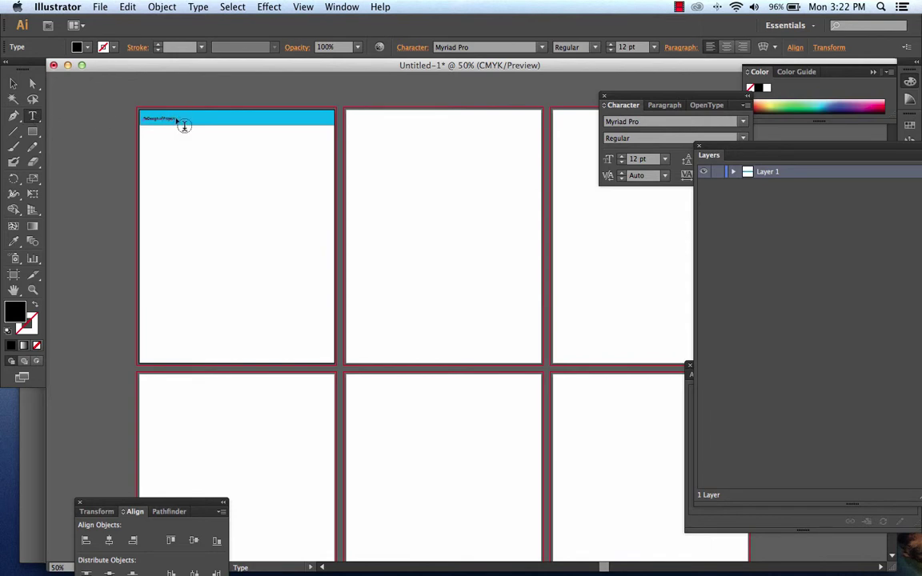
drag(178, 119, 126, 116)
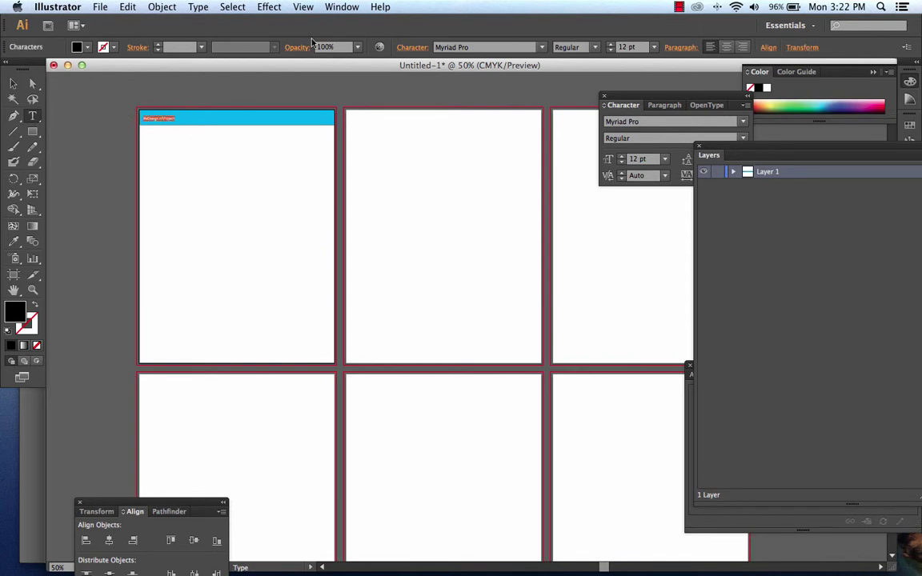
click(654, 47)
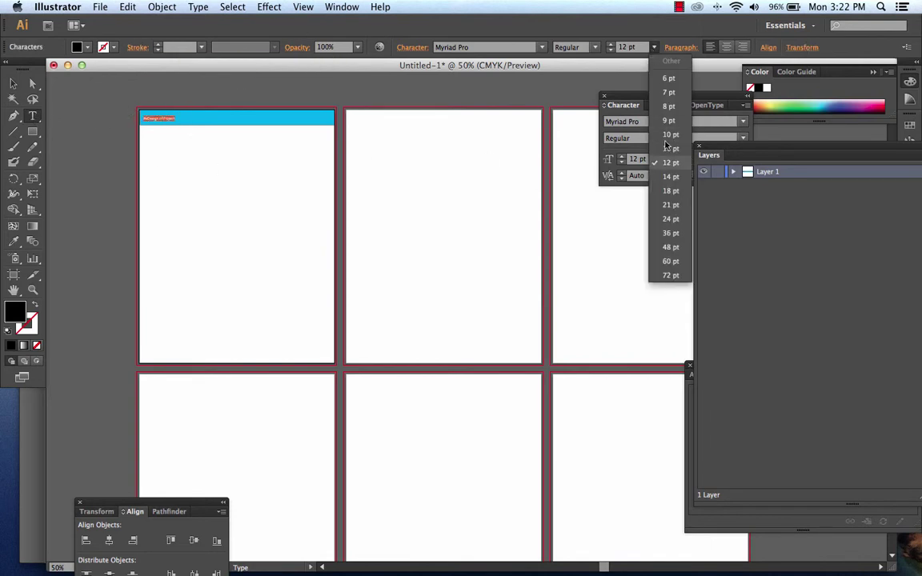
click(666, 246)
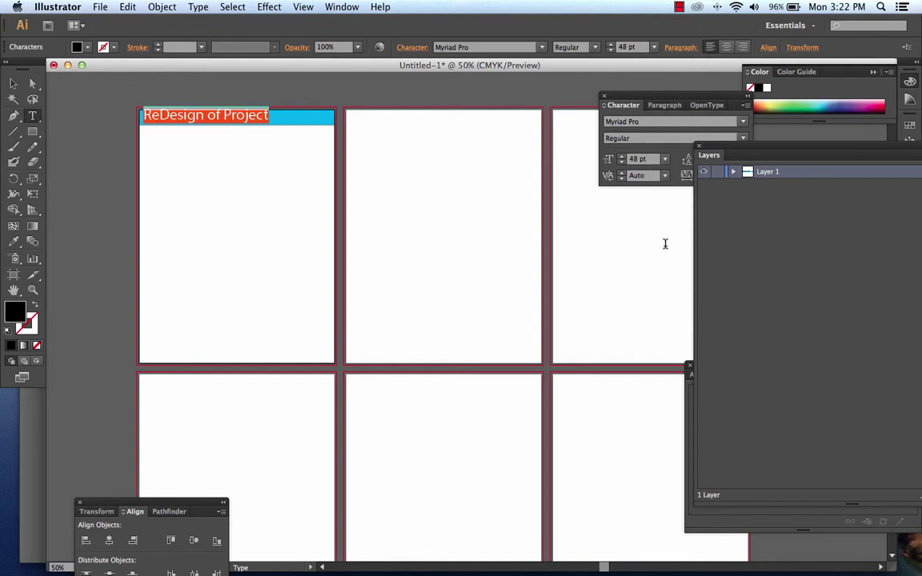
click(12, 83)
click(206, 165)
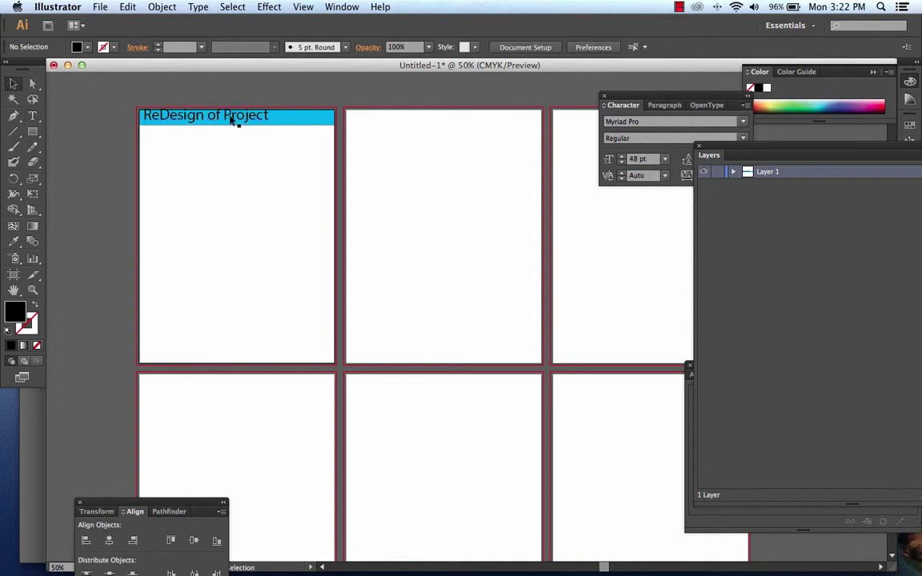
Step: Reposition the enlarged title slightly lower so that it sits within the cyan header bar
drag(228, 122, 226, 125)
click(261, 180)
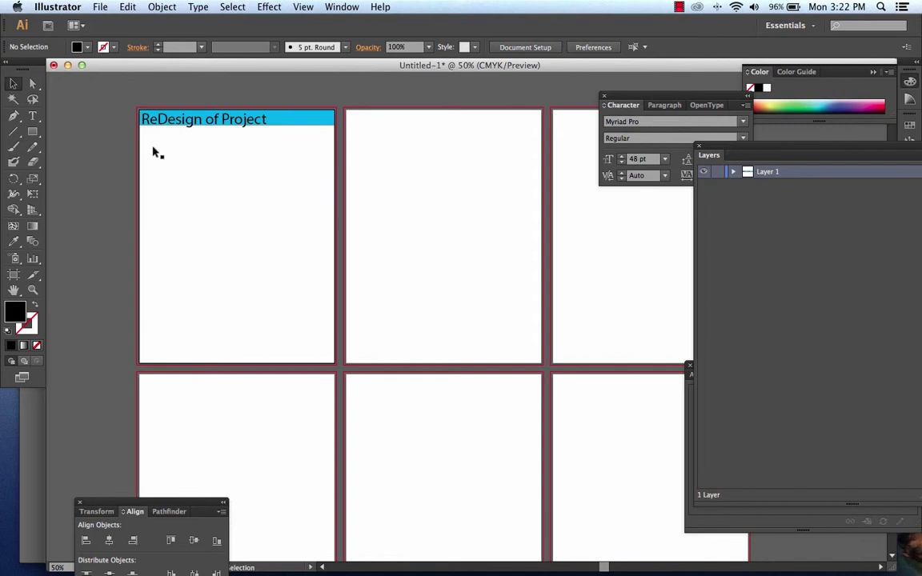
click(189, 121)
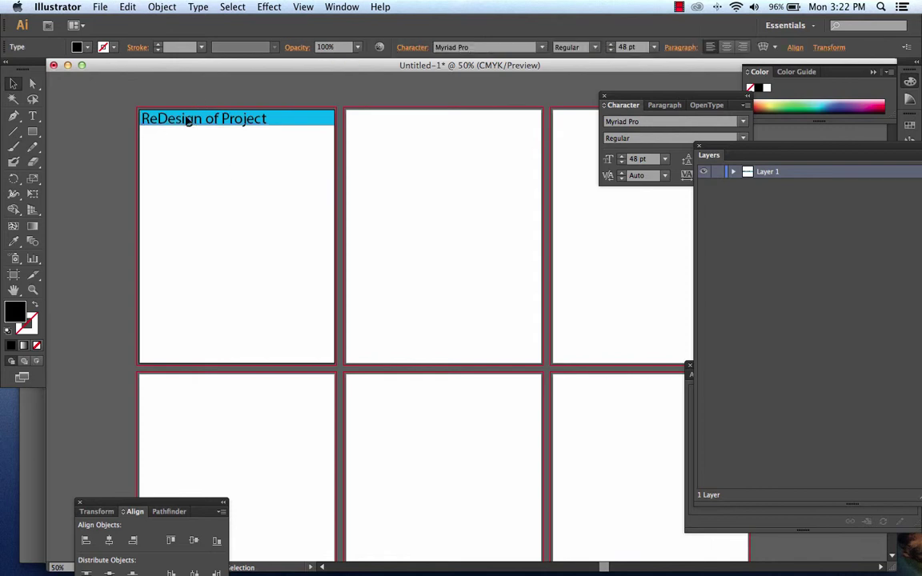
click(210, 143)
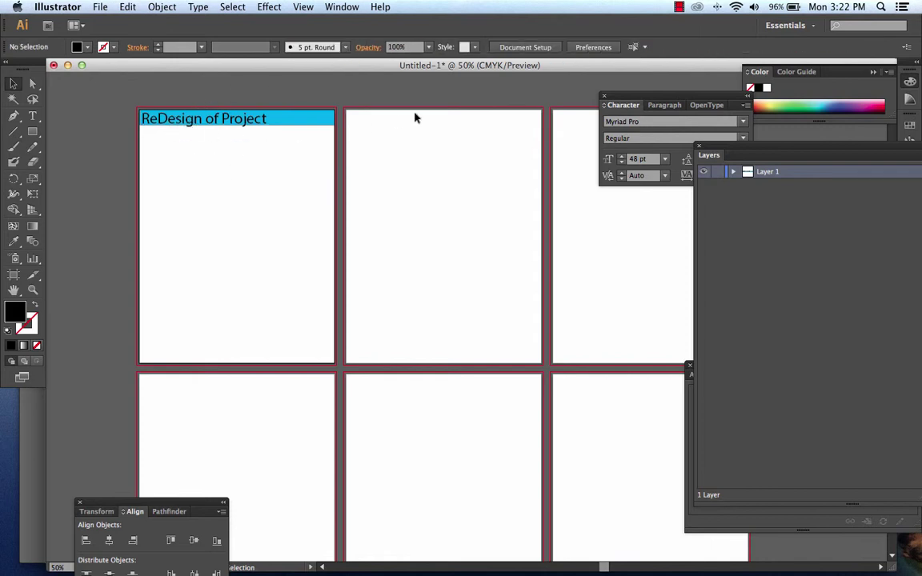
Step: Copy the header bar with its title and paste it in place on the second artboard of the first row
drag(119, 90, 337, 150)
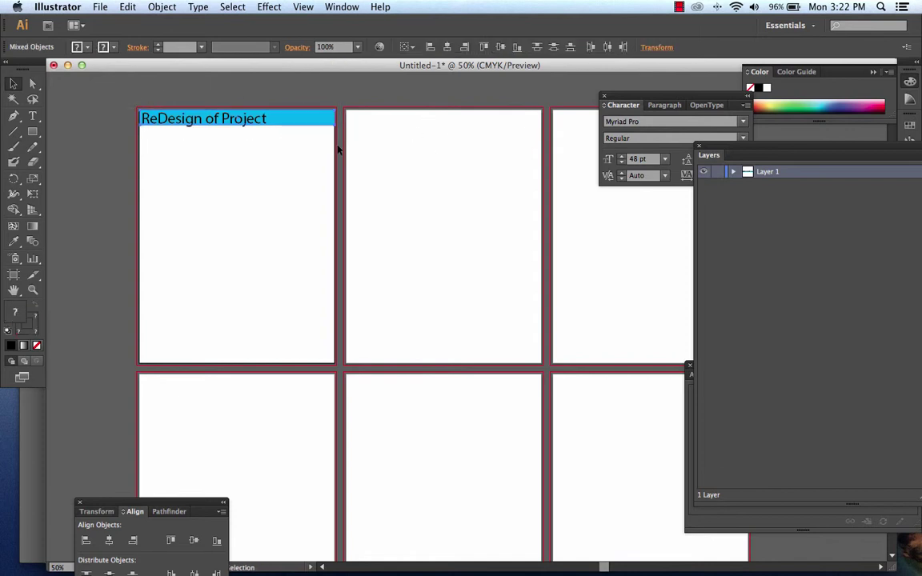
click(127, 6)
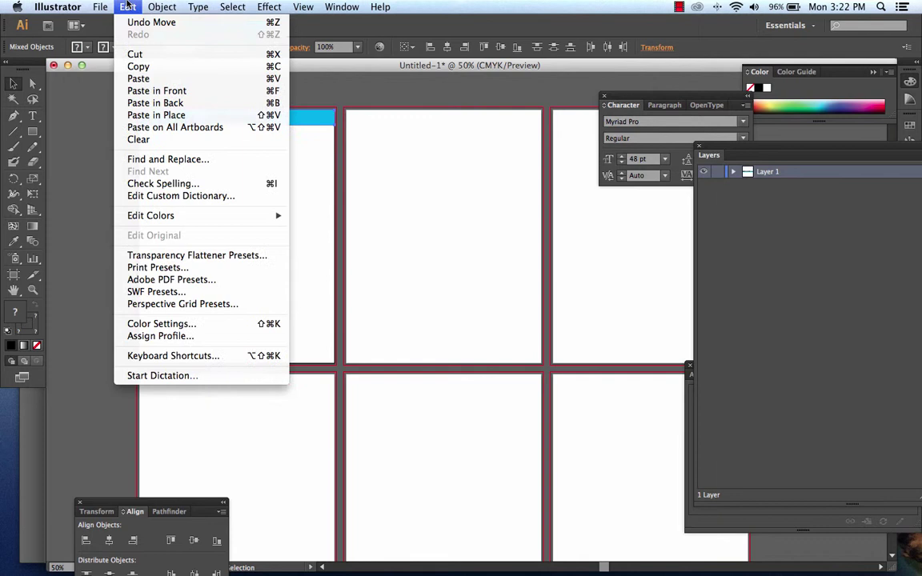
click(136, 67)
click(453, 173)
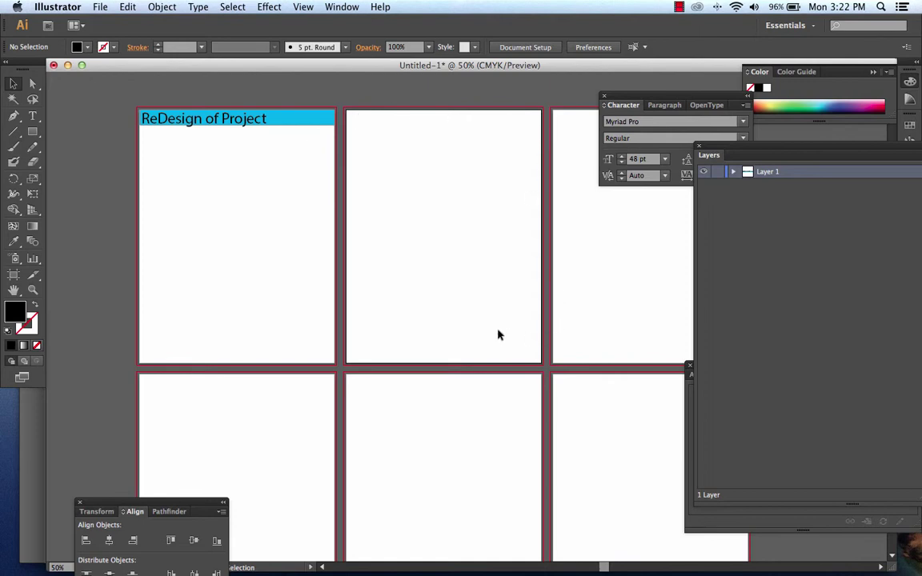
click(124, 7)
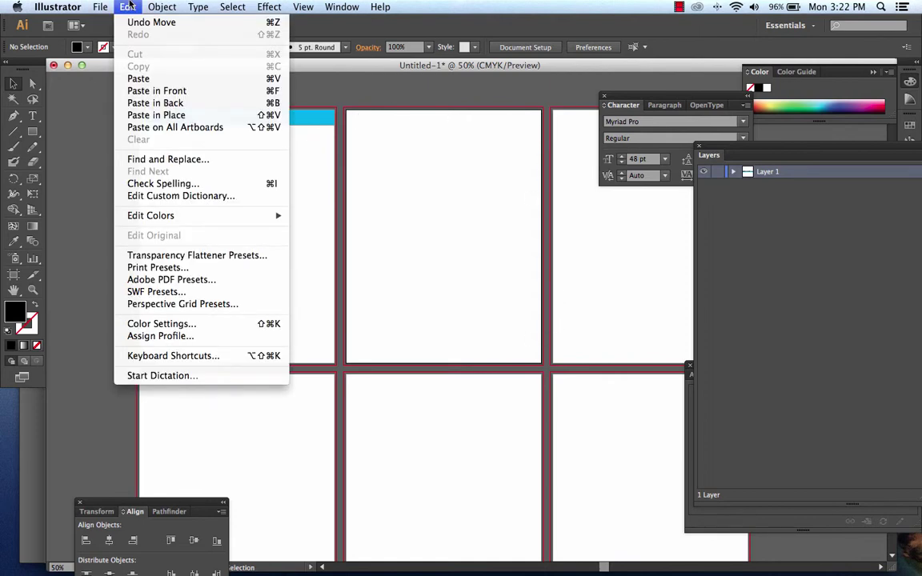
click(166, 116)
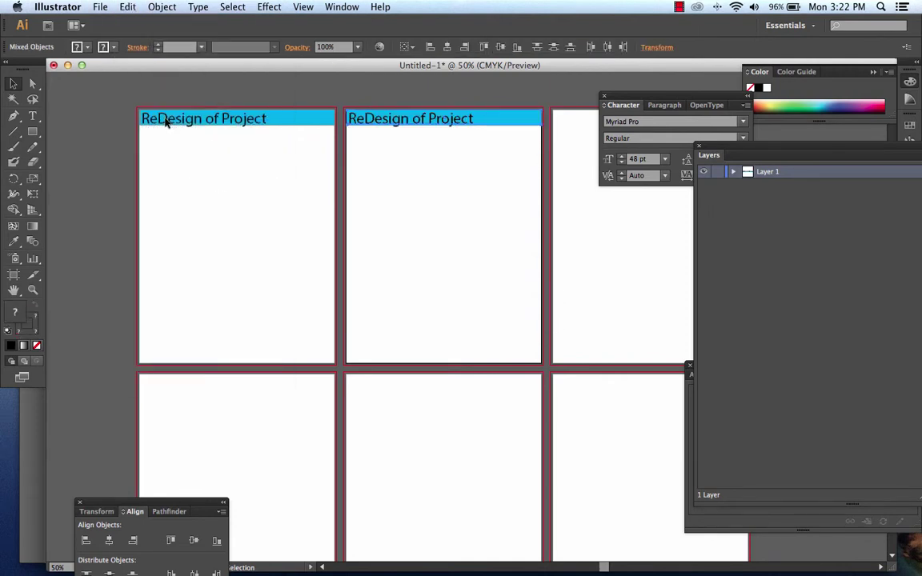
Step: Add the text "This is section title" on the first artboard and move it a little further below the cyan header
drag(421, 185, 364, 171)
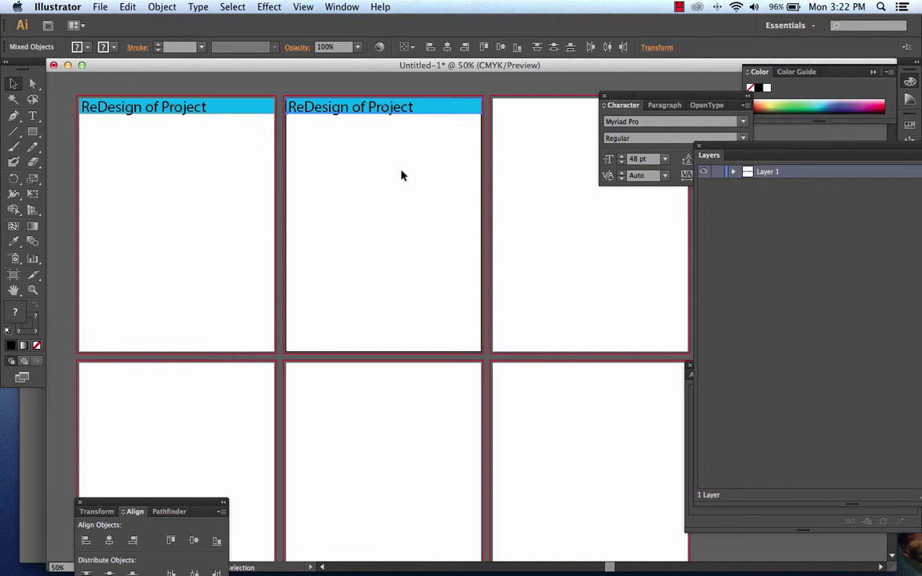
drag(364, 171, 410, 173)
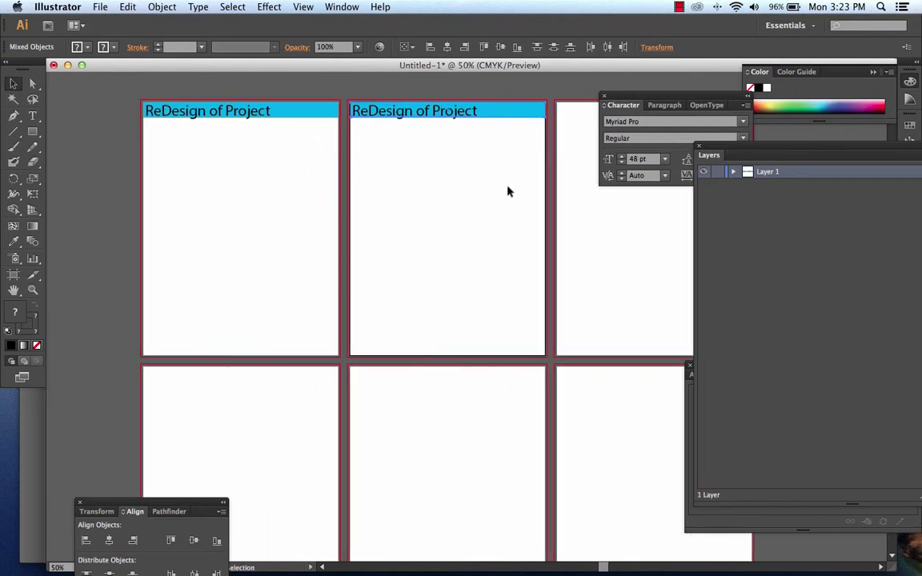
click(33, 115)
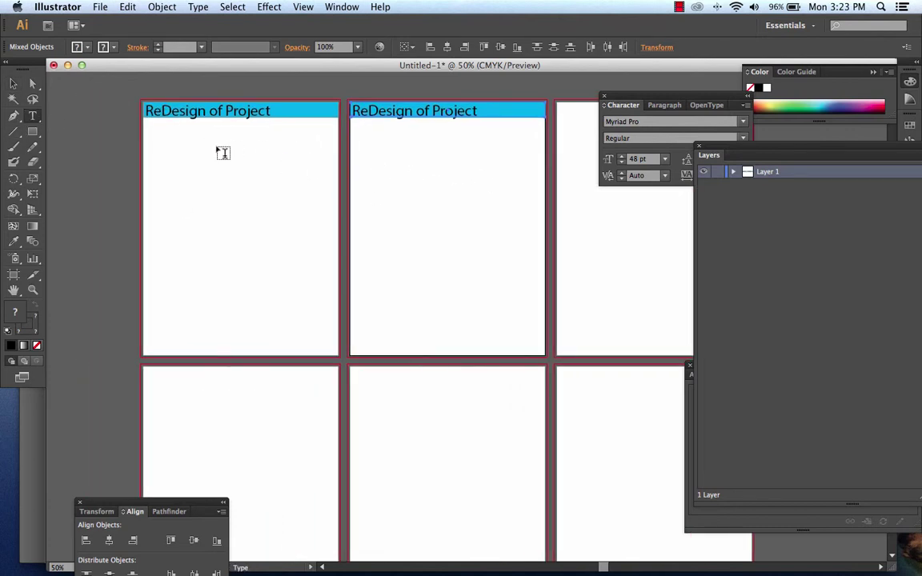
click(151, 133)
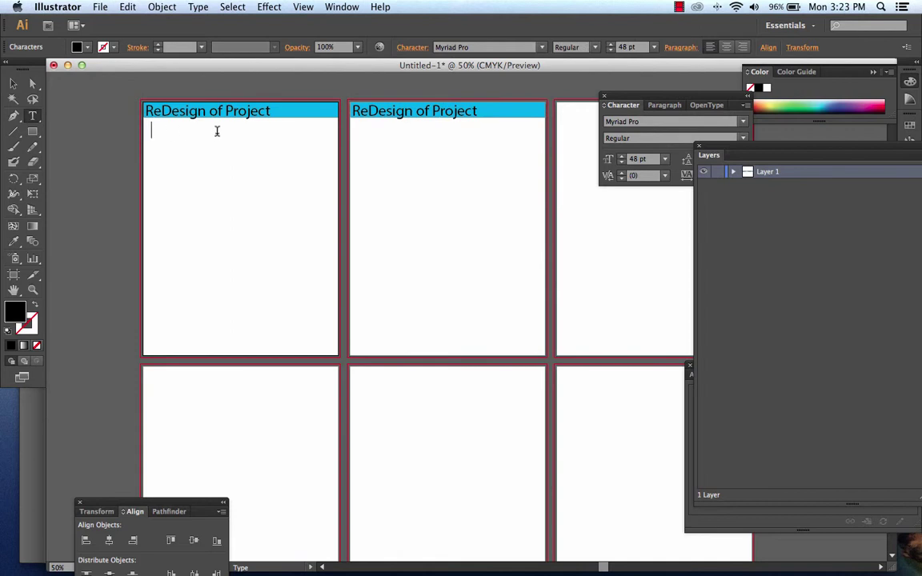
text(This is sect)
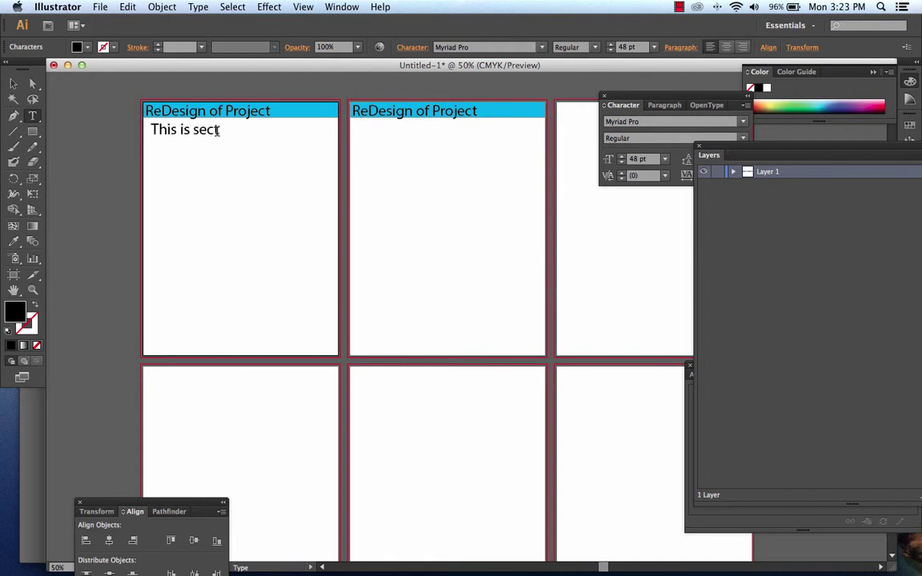
text(ion title)
key(Escape)
drag(178, 129, 241, 153)
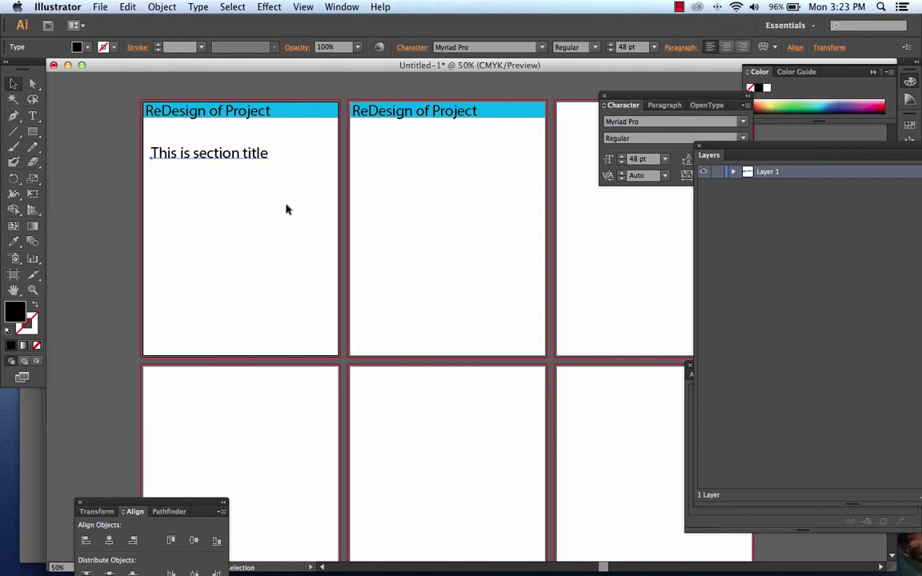
Step: Paste a copy of the section title in place on the second artboard of the first row
click(437, 188)
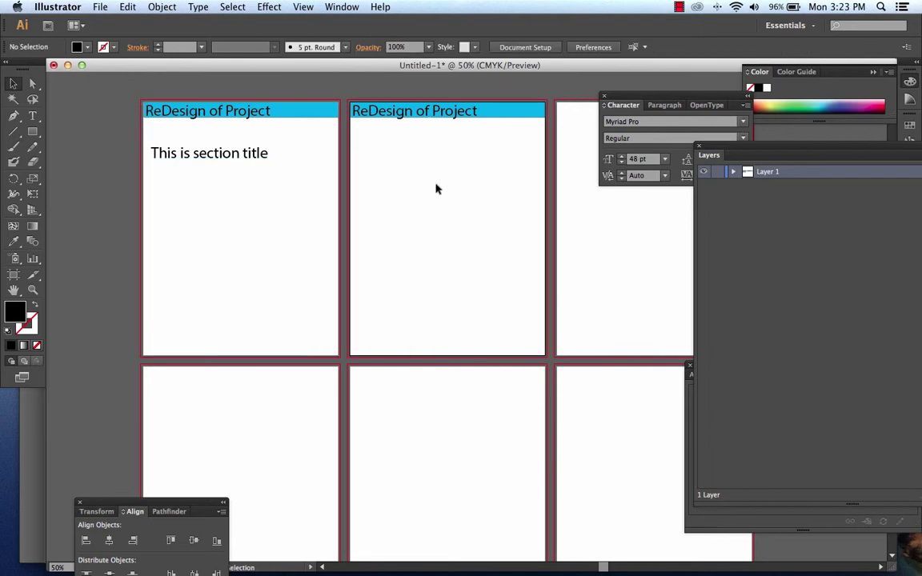
click(127, 6)
click(200, 115)
key(t)
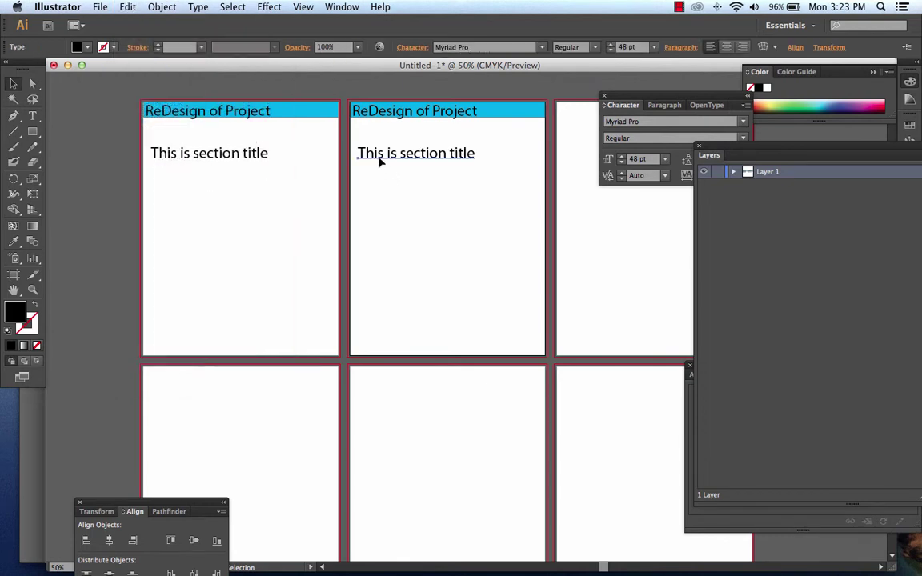
Step: Replace the section title text on the second artboard with "WireFrame" and deselect it
click(459, 152)
drag(476, 152, 346, 146)
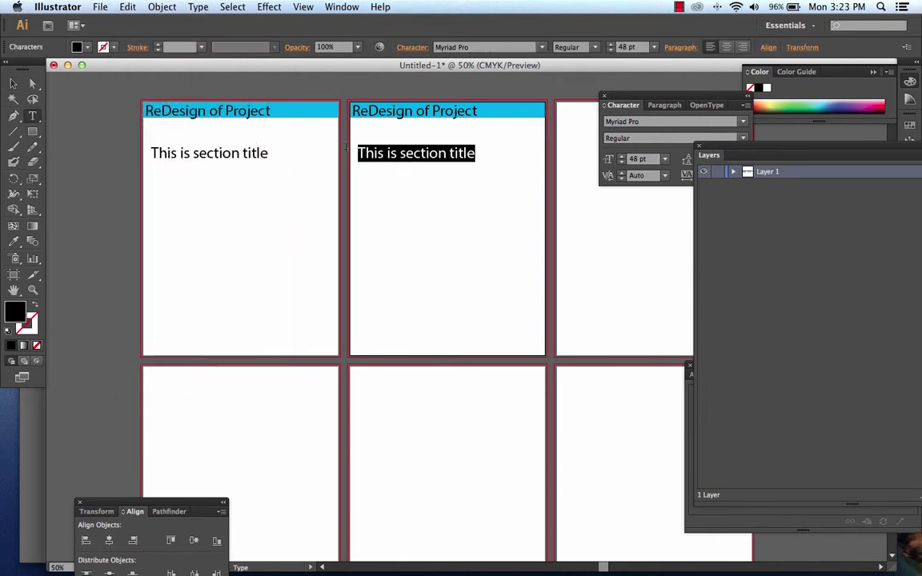
text(Wi)
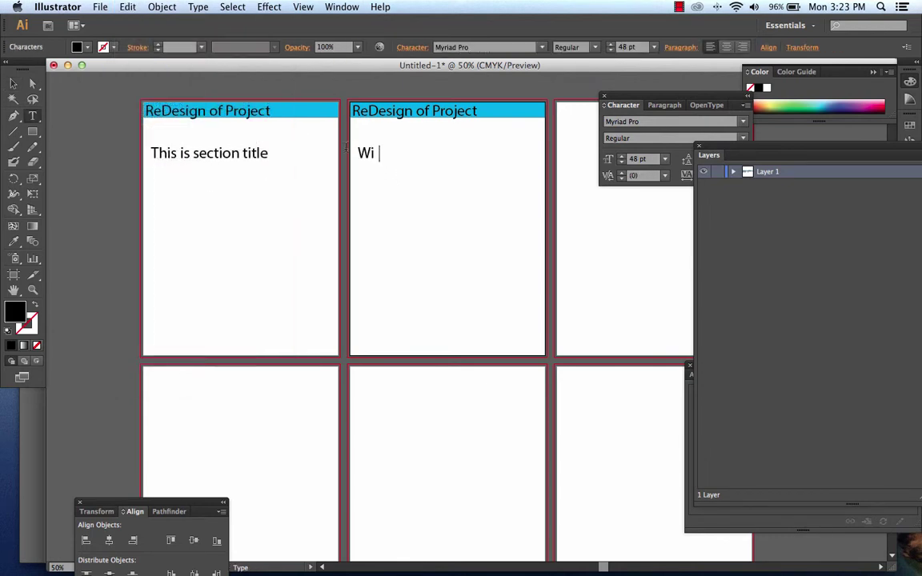
text(reFrame)
click(13, 83)
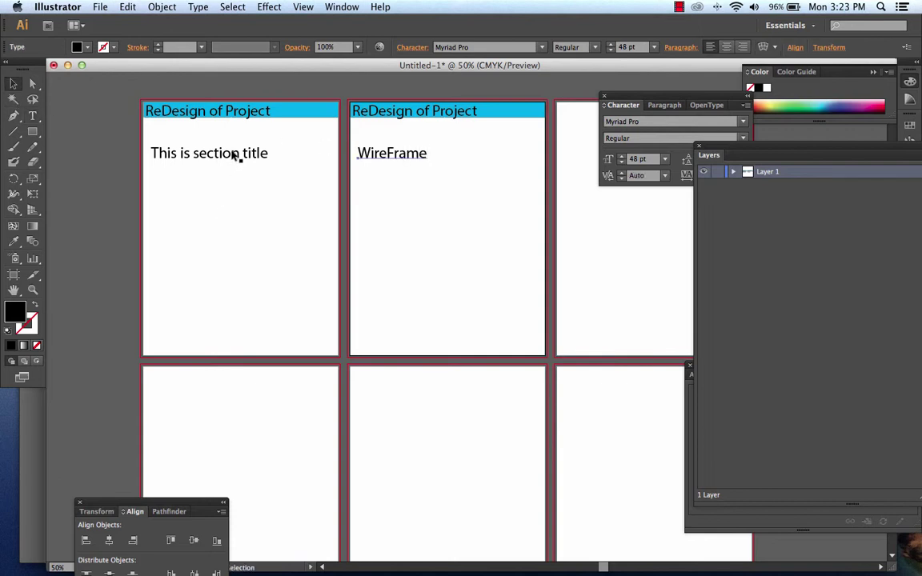
click(452, 215)
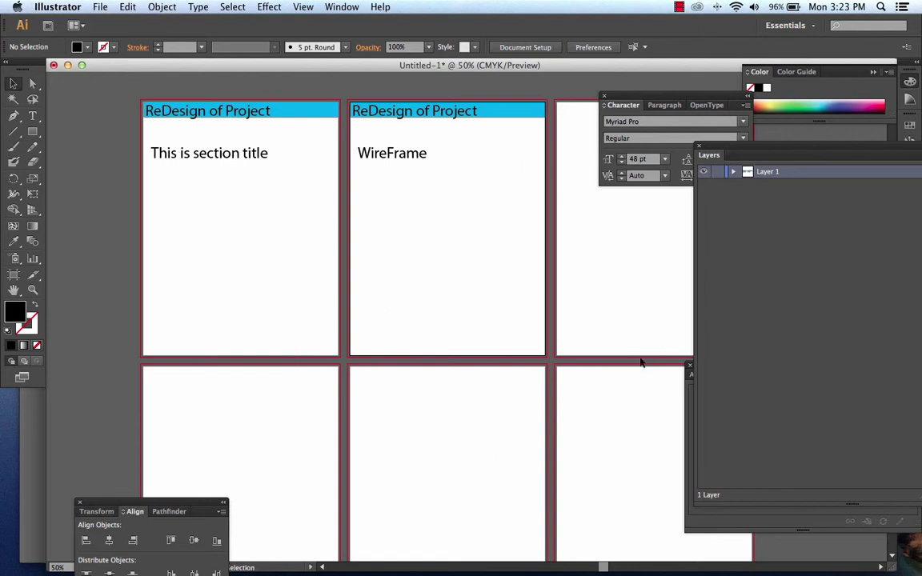
click(101, 7)
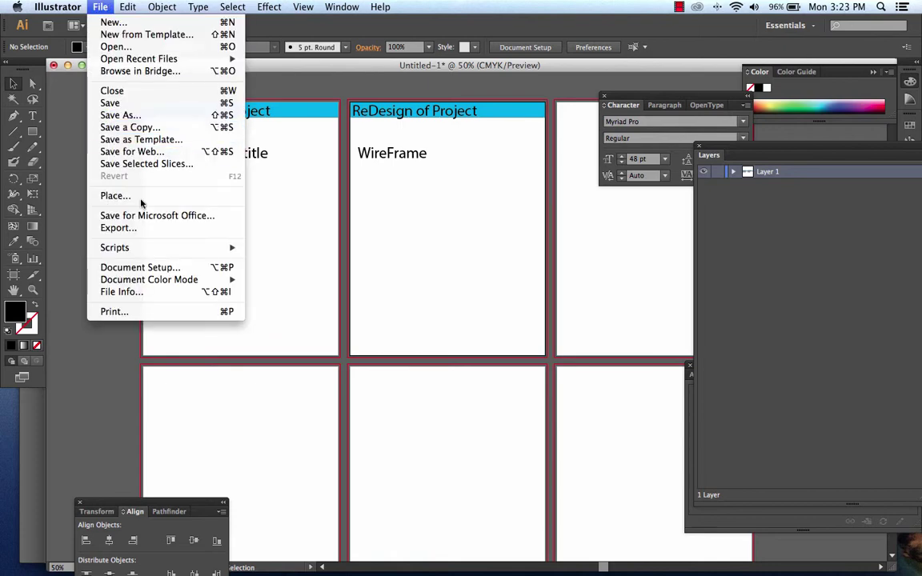
click(149, 229)
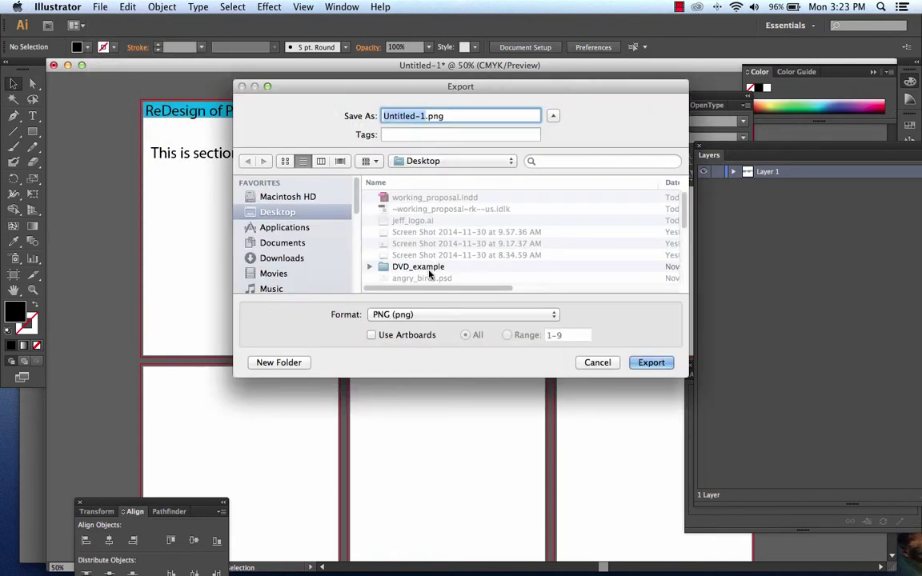
click(465, 319)
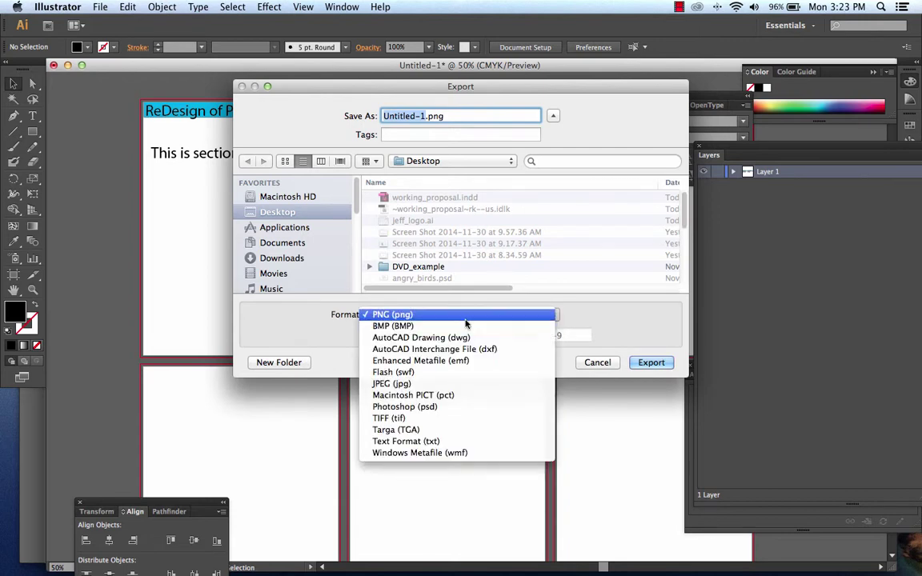
click(606, 315)
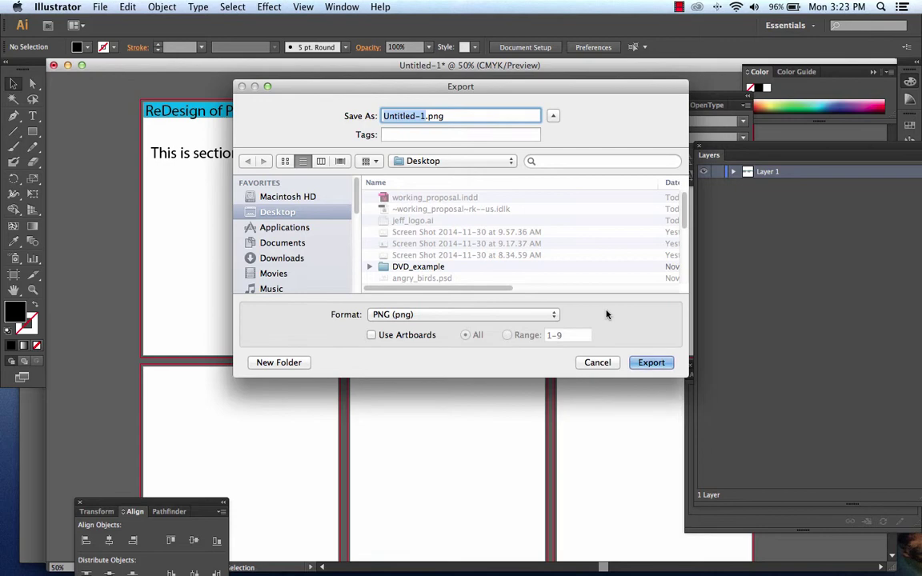
click(598, 362)
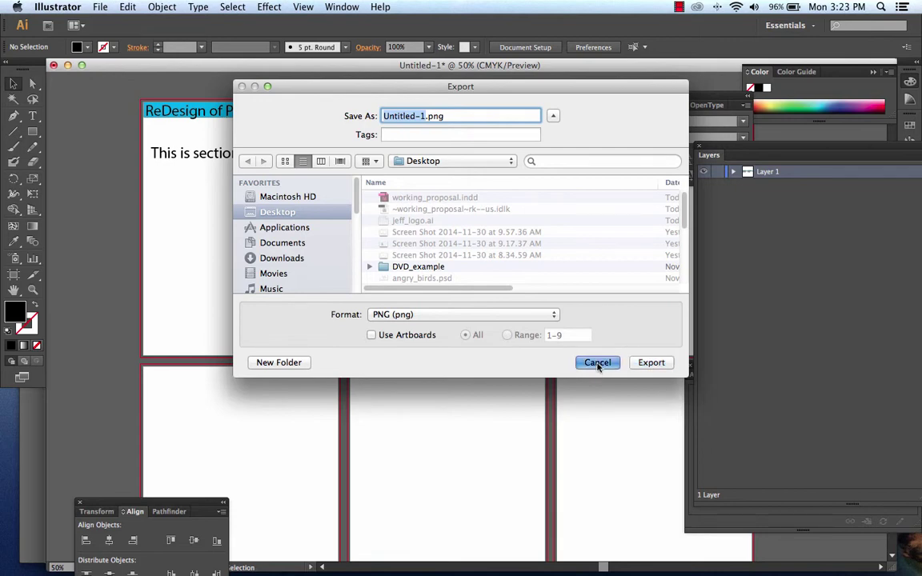
Step: Start saving a copy of the document on the Desktop in Adobe PDF format with all artboards included
click(103, 7)
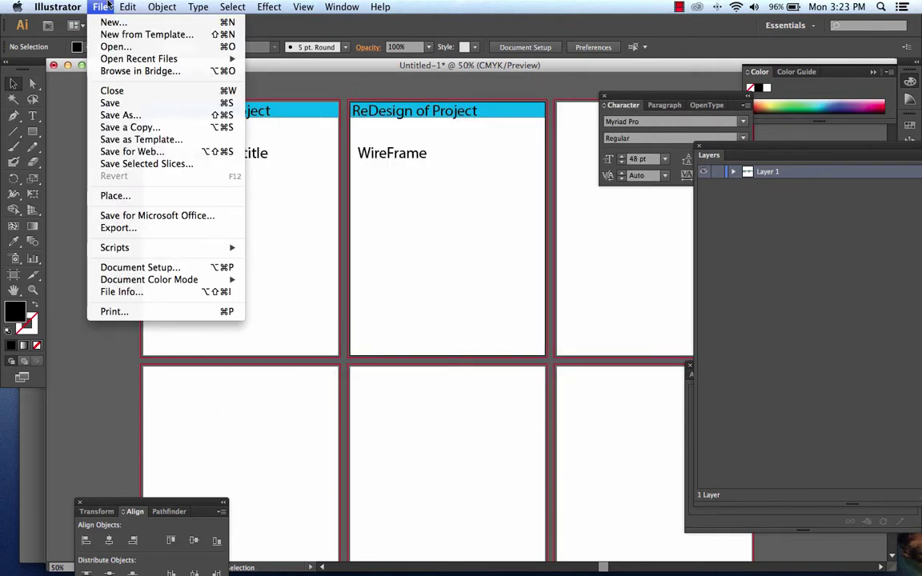
click(118, 115)
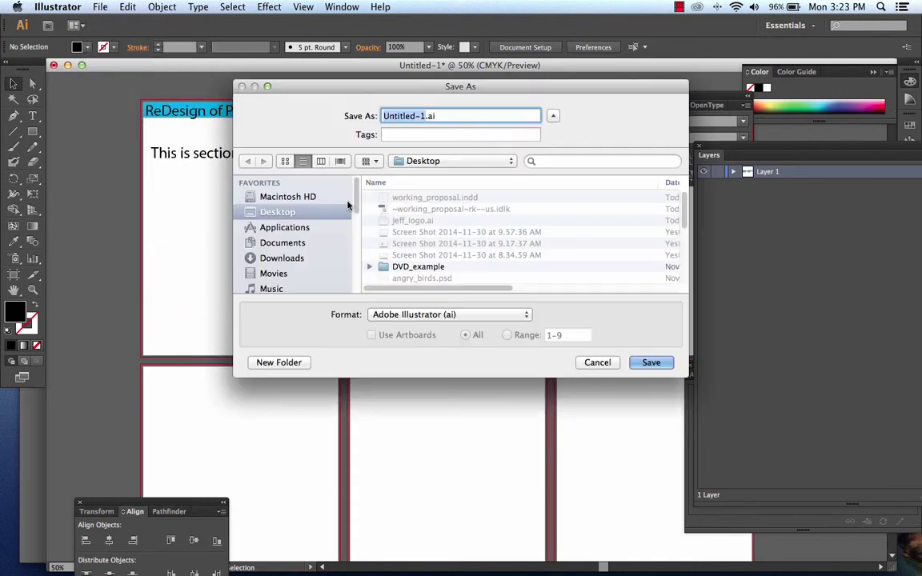
click(457, 316)
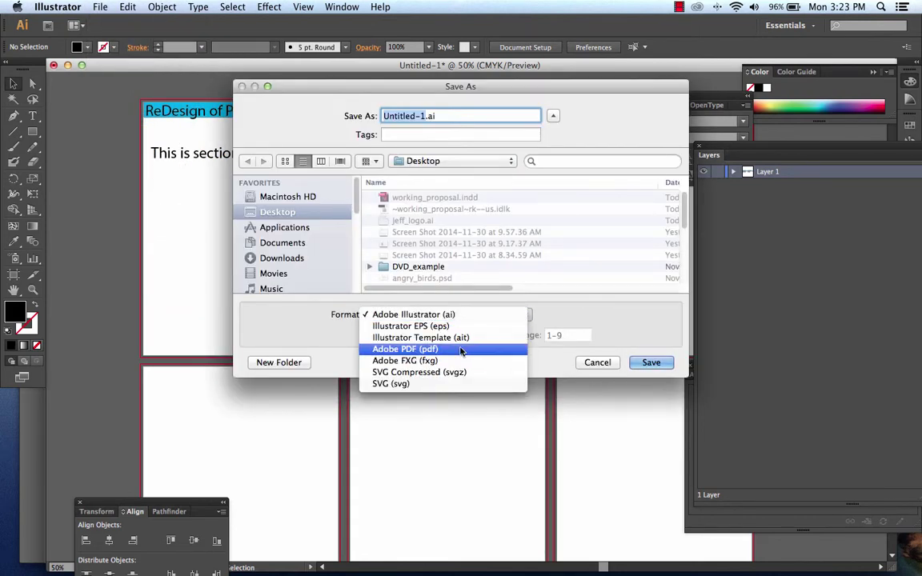
click(419, 353)
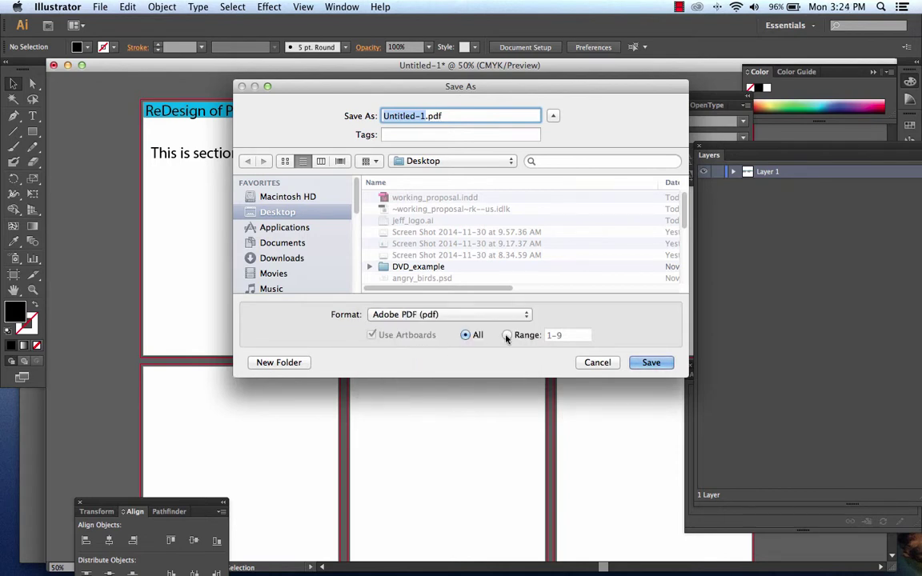
click(651, 363)
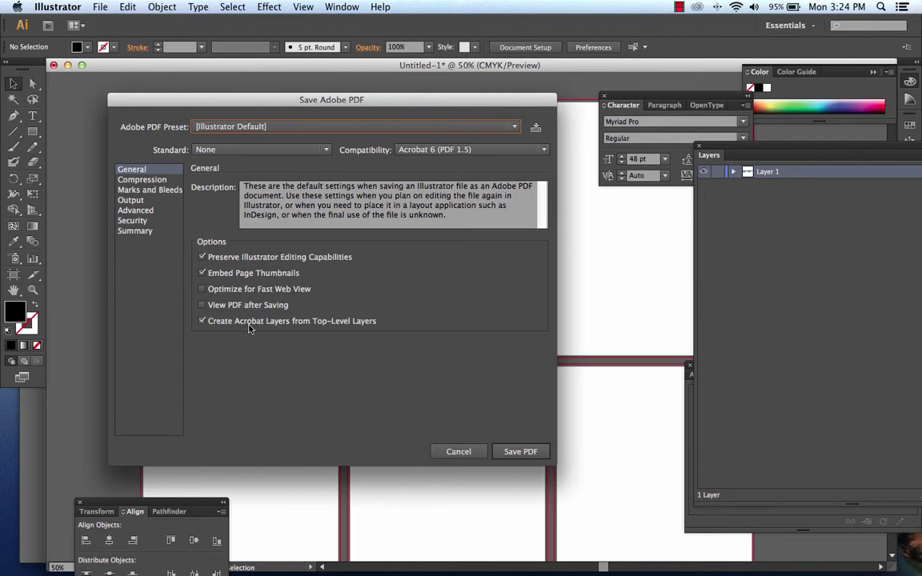
Step: Set the PDF compression for color and grayscale bitmap images to Average Downsampling To 150 ppi for images above 225 ppi
click(144, 179)
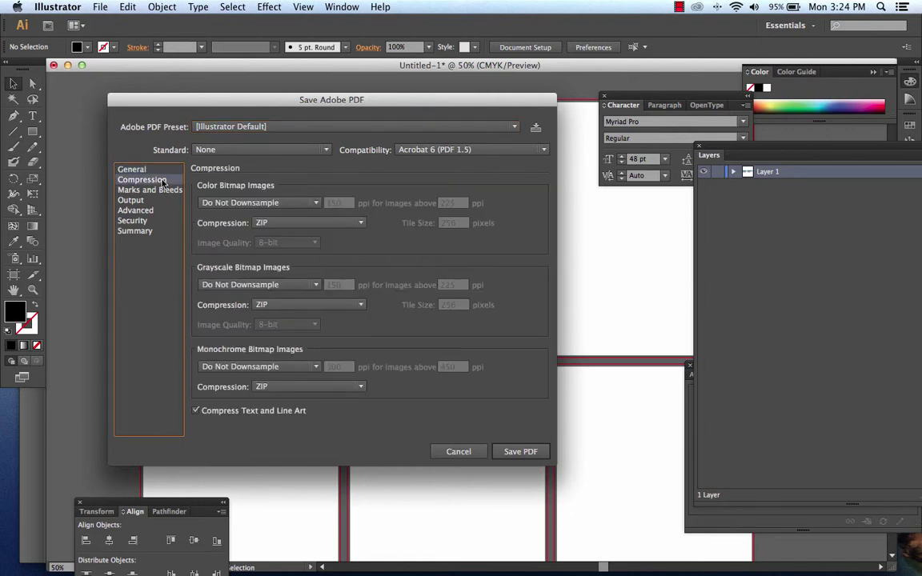
click(316, 205)
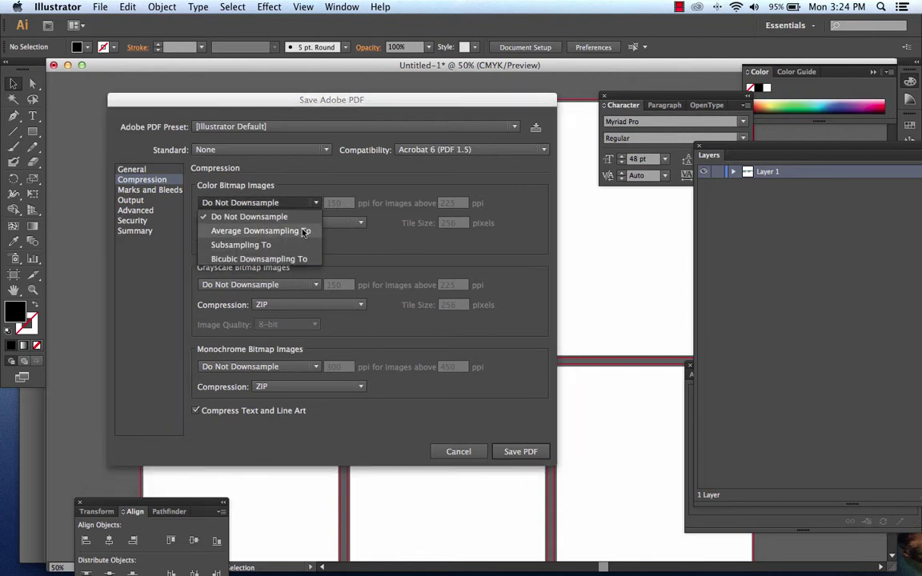
click(304, 233)
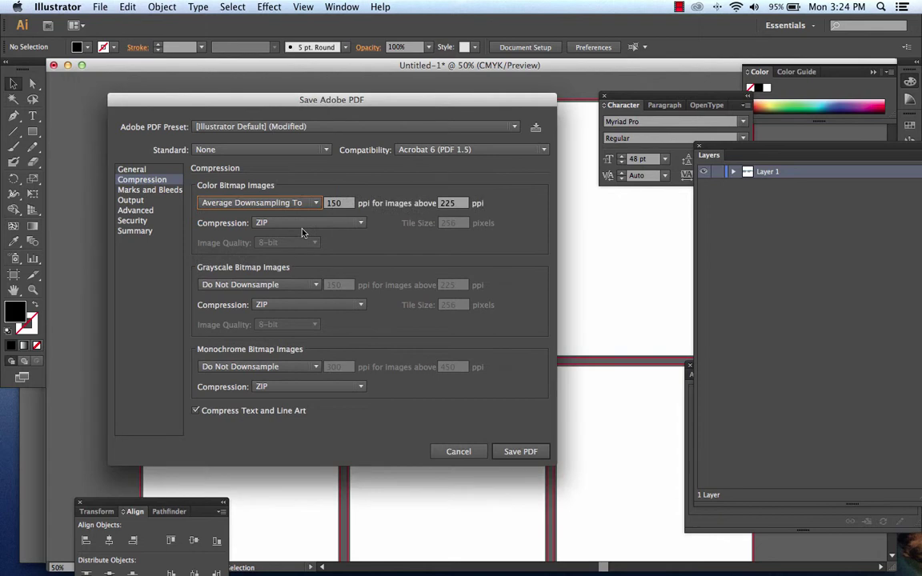
click(295, 287)
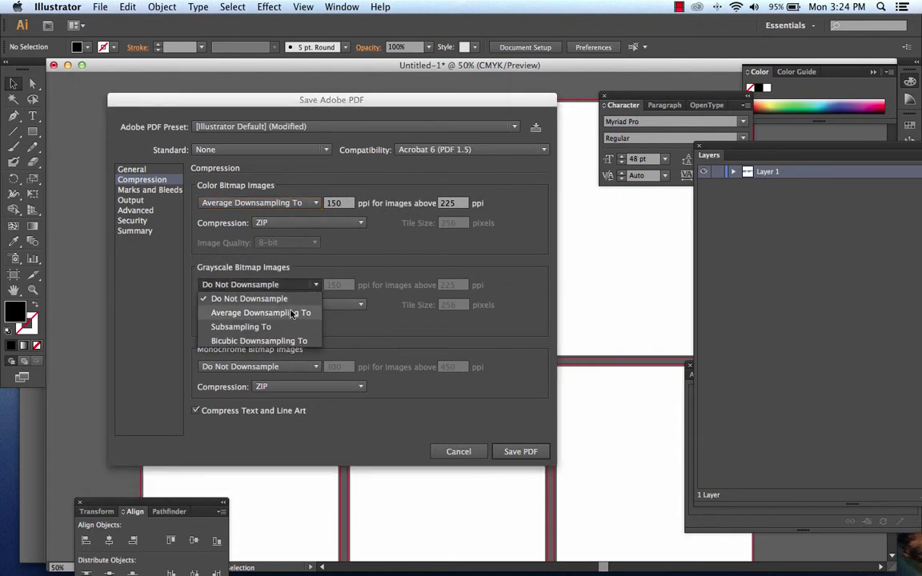
click(293, 313)
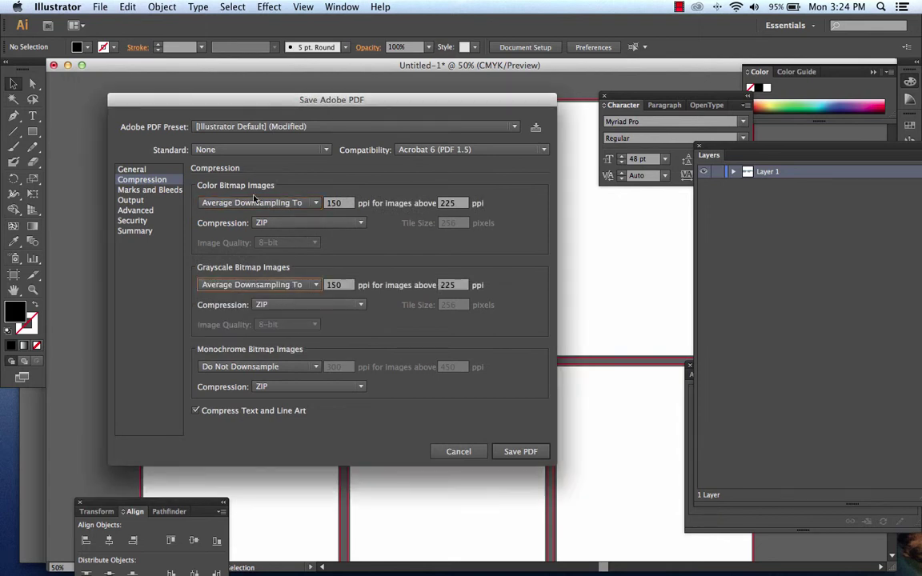
Step: Review the PDF's marks and bleeds, output, advanced, security, general and compression settings, and cancel the PDF save
click(147, 192)
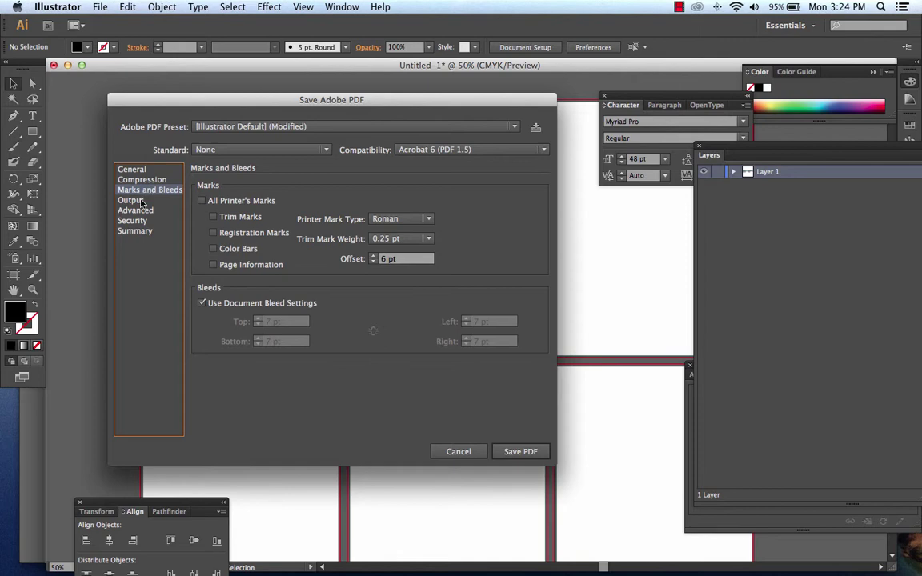
click(130, 200)
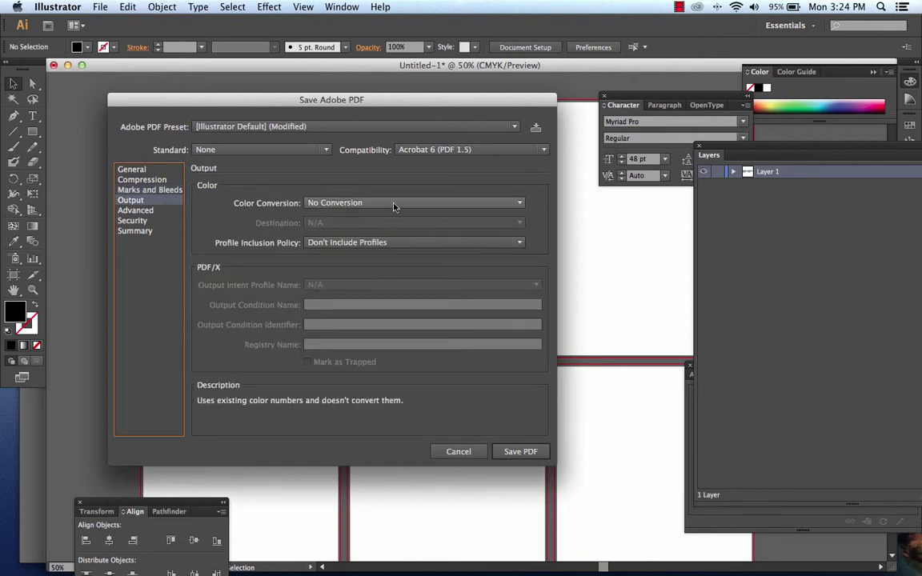
click(136, 211)
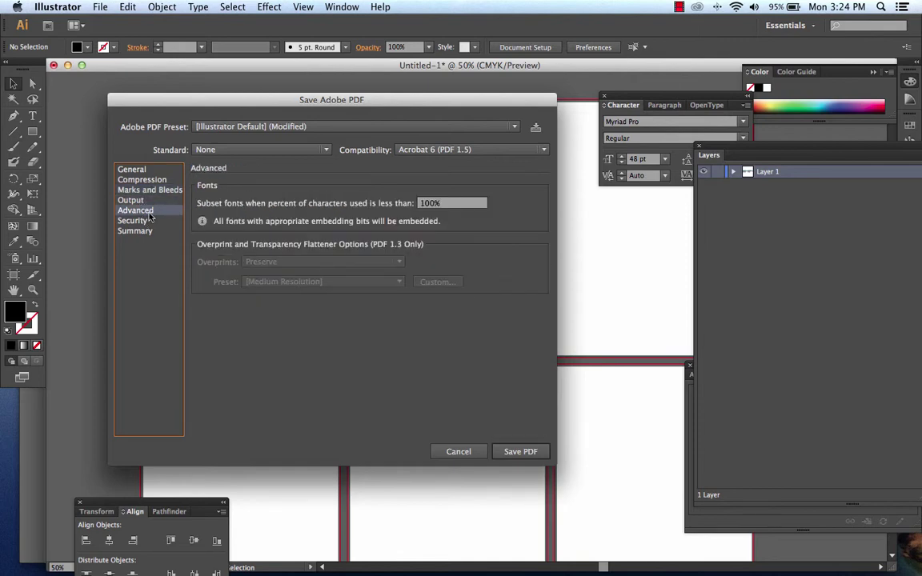
click(133, 220)
click(141, 170)
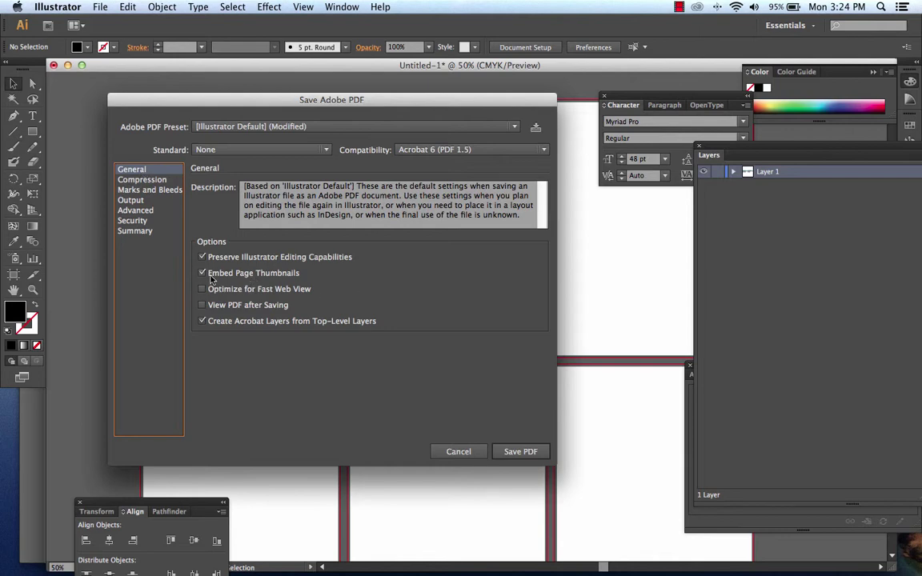
click(152, 181)
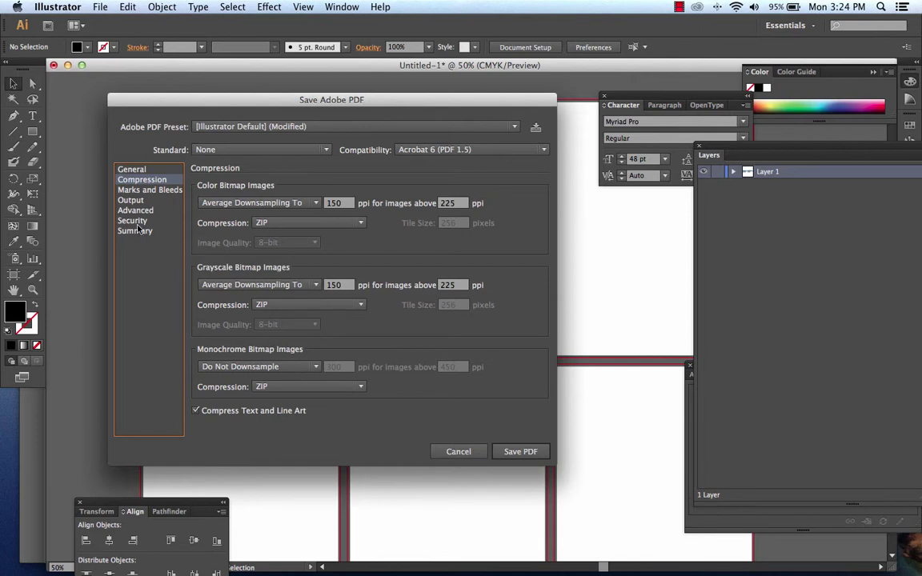
click(474, 453)
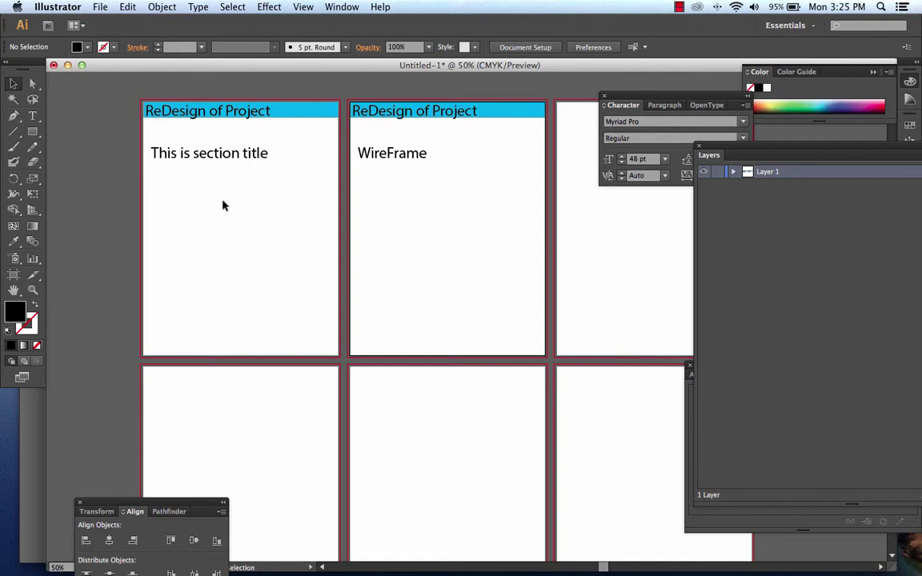
Step: Quit Illustrator without saving the document and clear the clipboard data
click(76, 5)
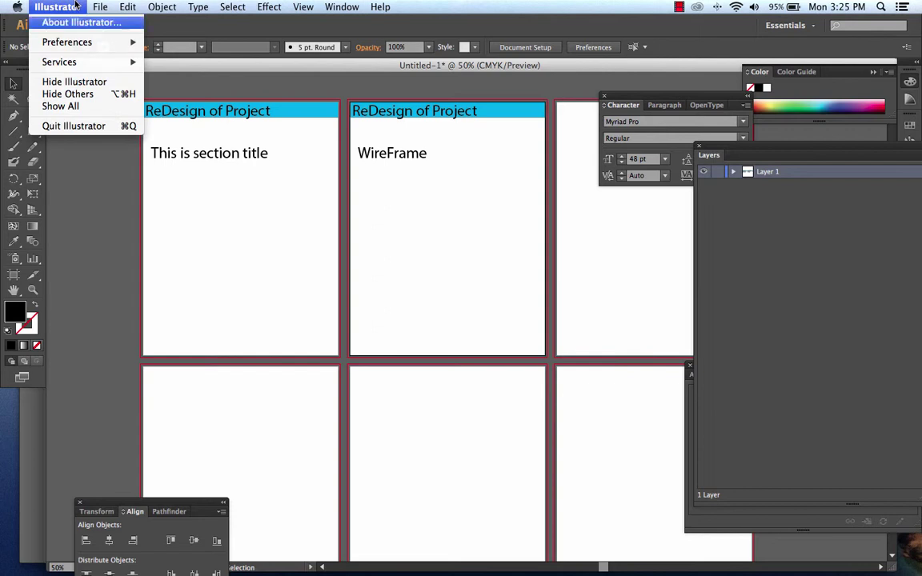
click(102, 127)
click(453, 298)
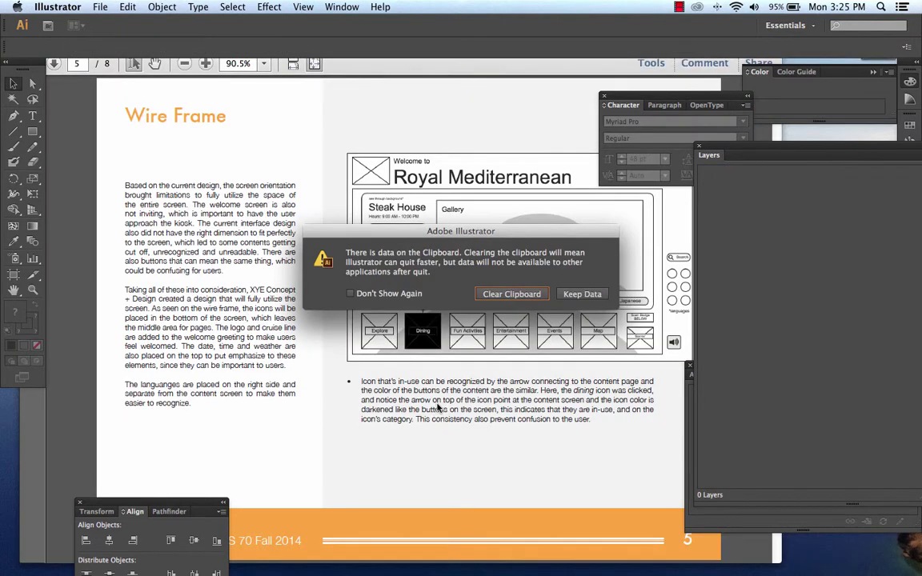
key(Return)
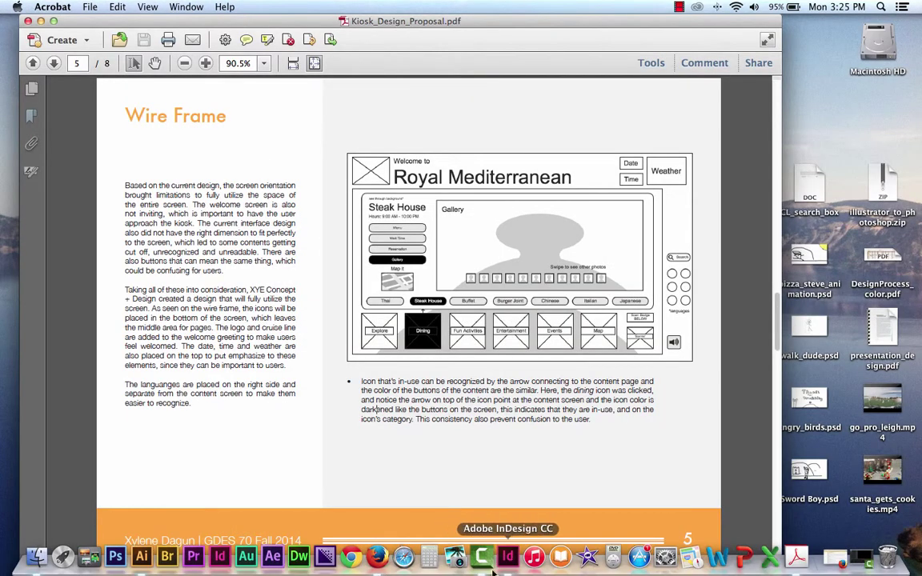
Step: Switch to InDesign and start creating a new document with live preview
click(510, 559)
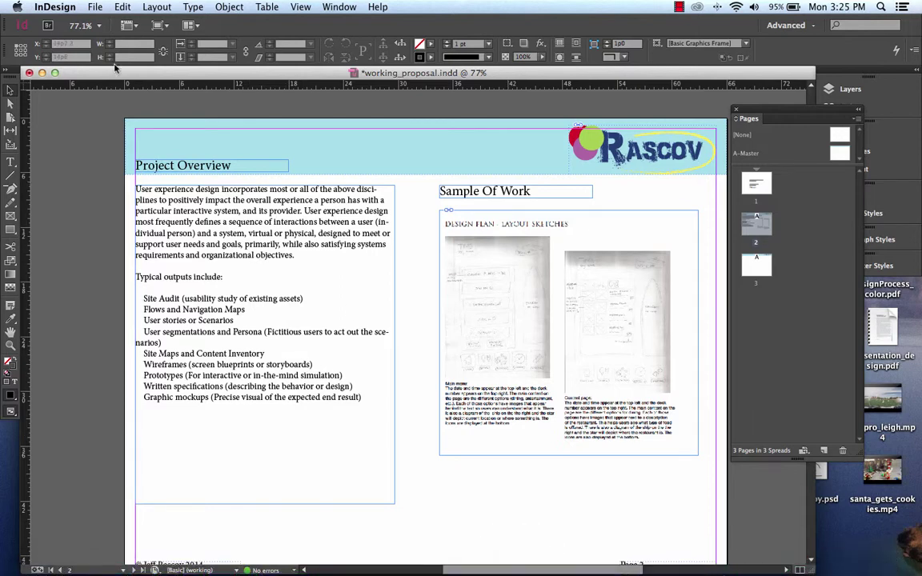
click(94, 6)
mouse_move(109, 22)
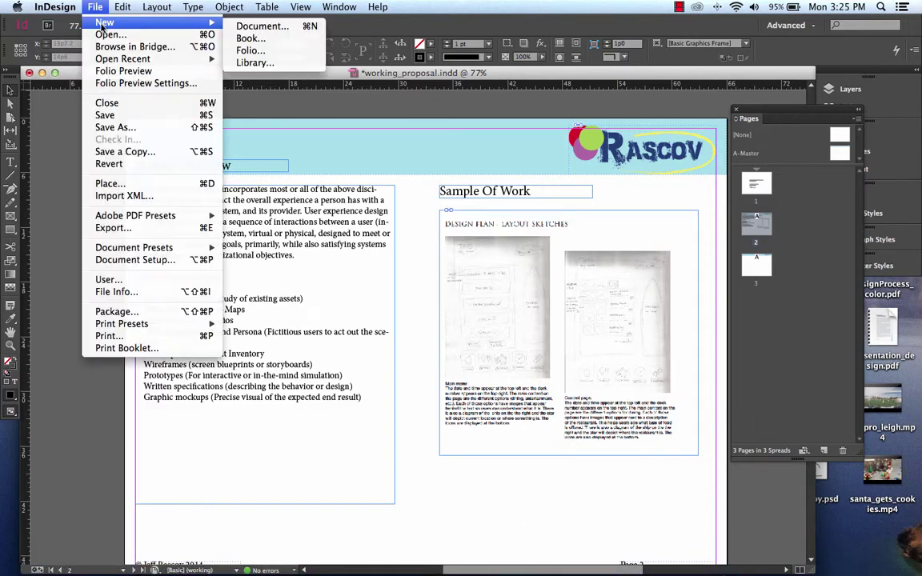
click(293, 29)
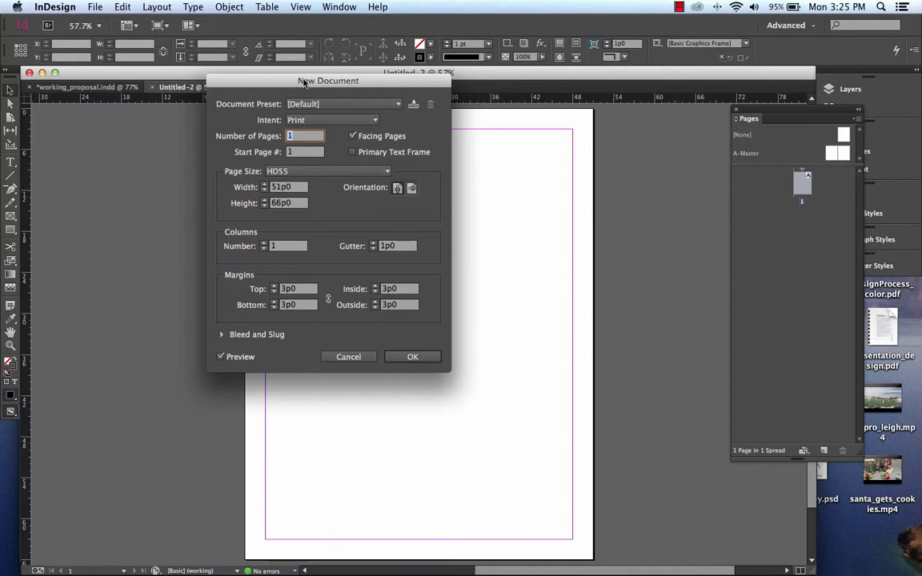
drag(305, 81, 275, 86)
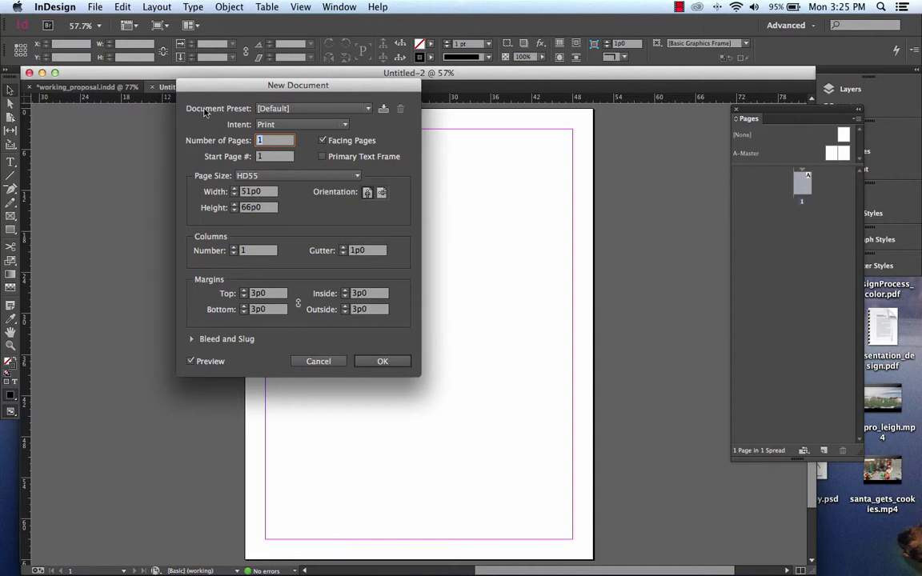
Step: Set the new document to Print intent, Letter page size and landscape orientation, with facing pages turned off
click(282, 124)
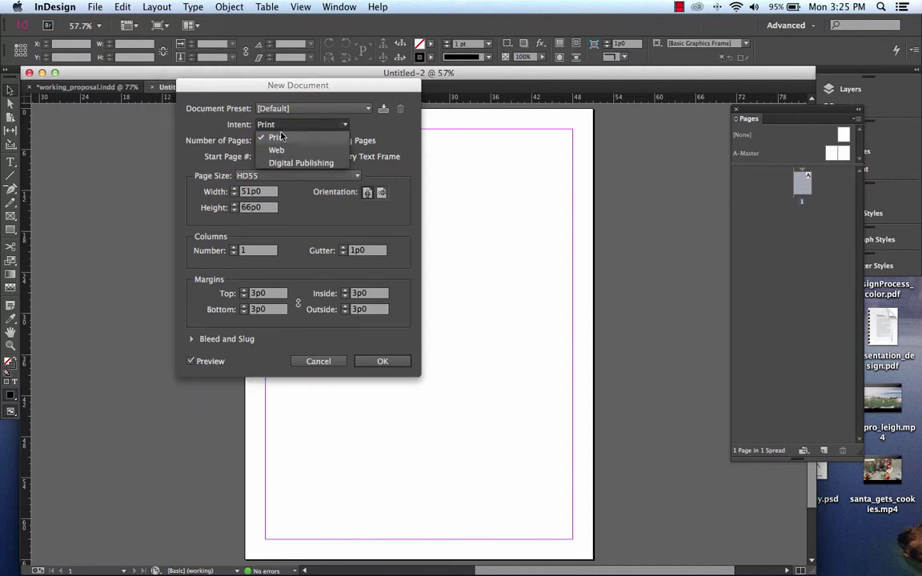
click(281, 136)
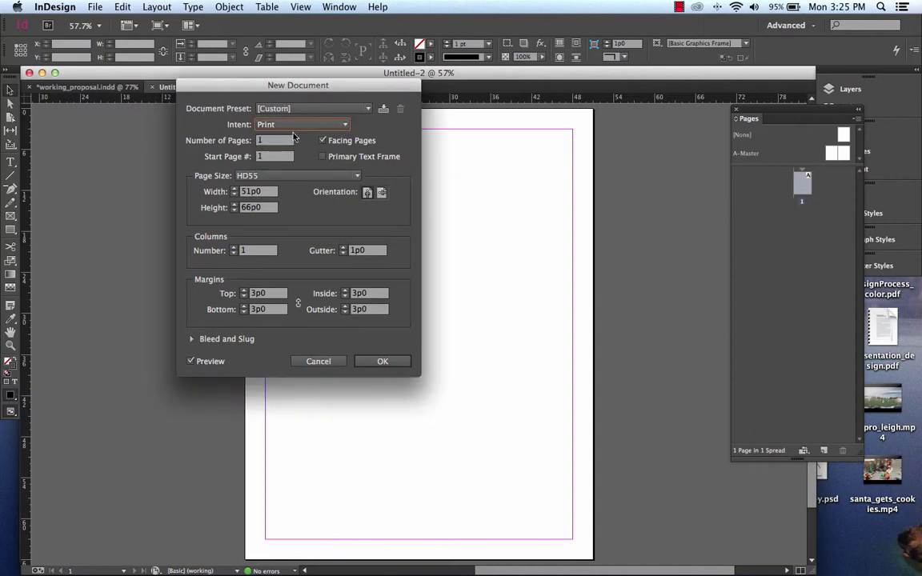
click(321, 176)
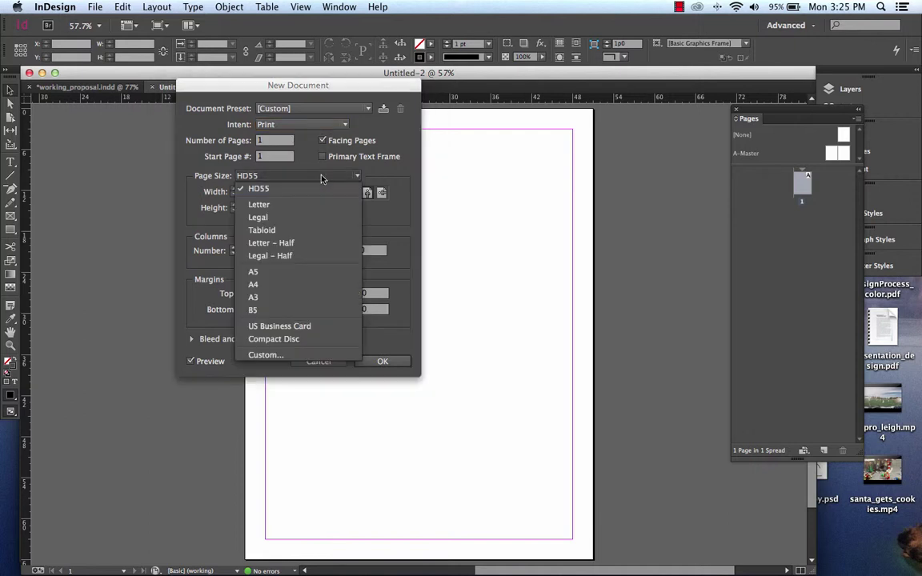
click(292, 204)
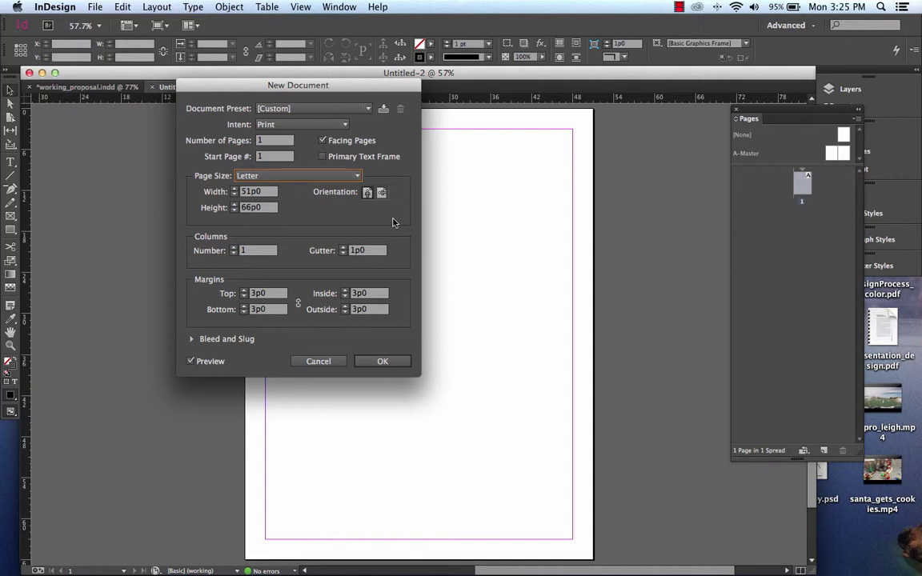
click(367, 193)
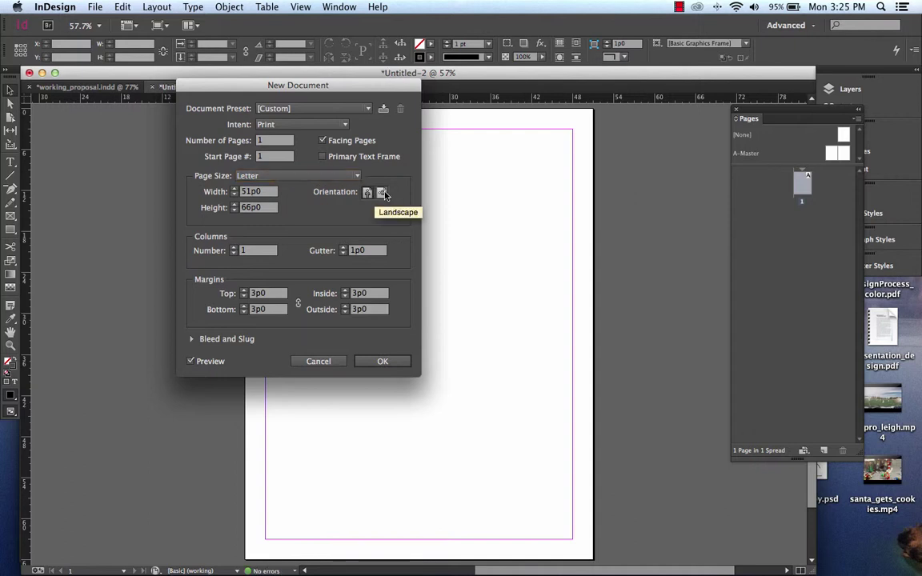
click(381, 193)
click(381, 193)
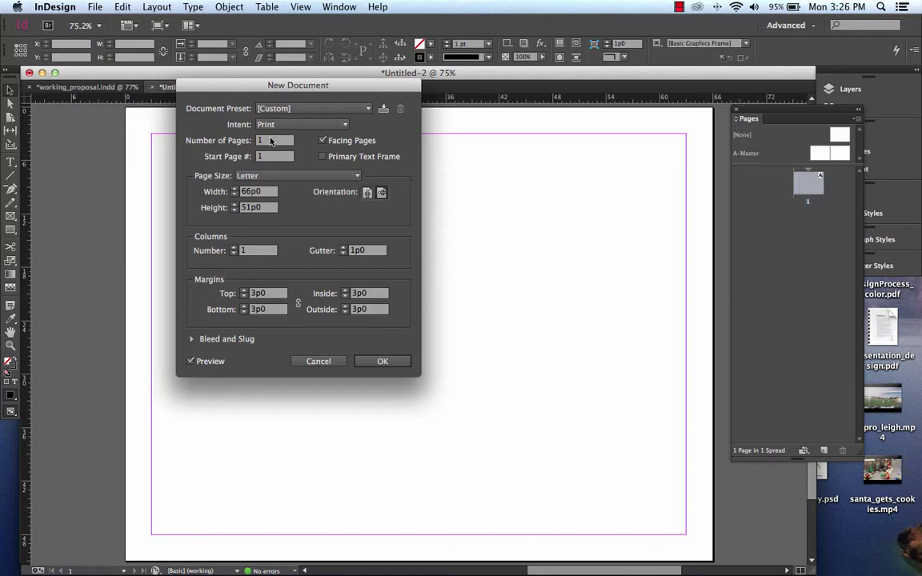
click(324, 141)
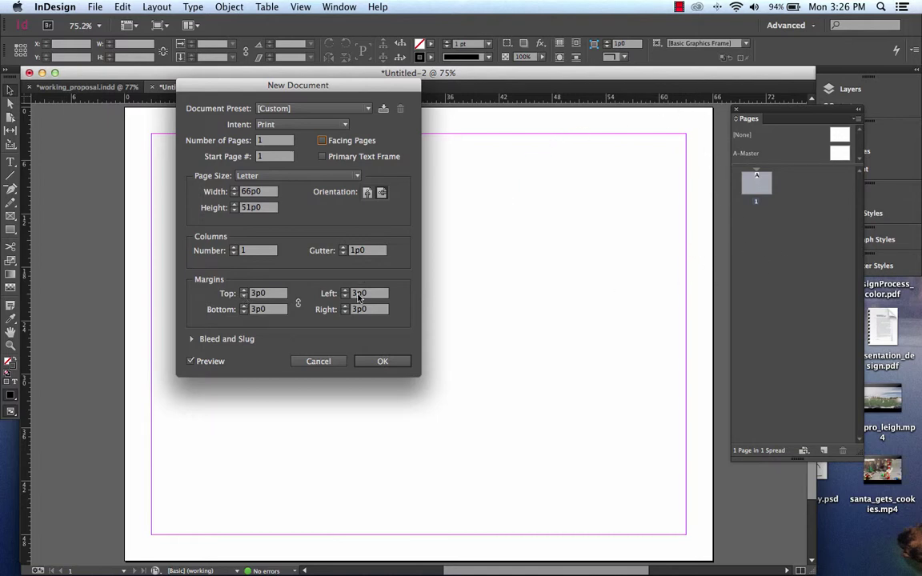
Step: Reduce all four page margins equally and create the document
click(244, 291)
click(243, 290)
click(243, 300)
click(244, 301)
click(243, 300)
click(243, 300)
click(243, 300)
click(243, 300)
click(243, 301)
click(243, 300)
click(243, 300)
click(244, 300)
click(243, 301)
click(392, 362)
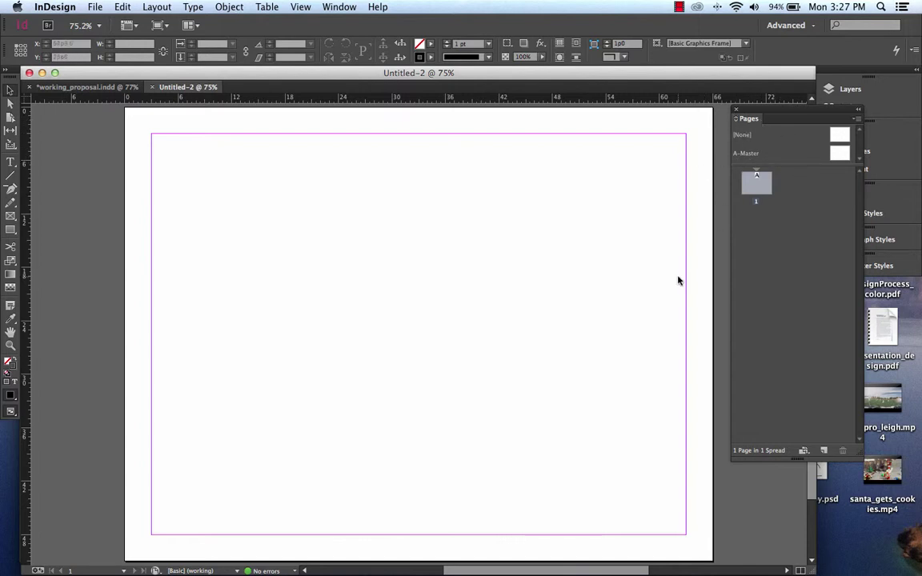
click(679, 8)
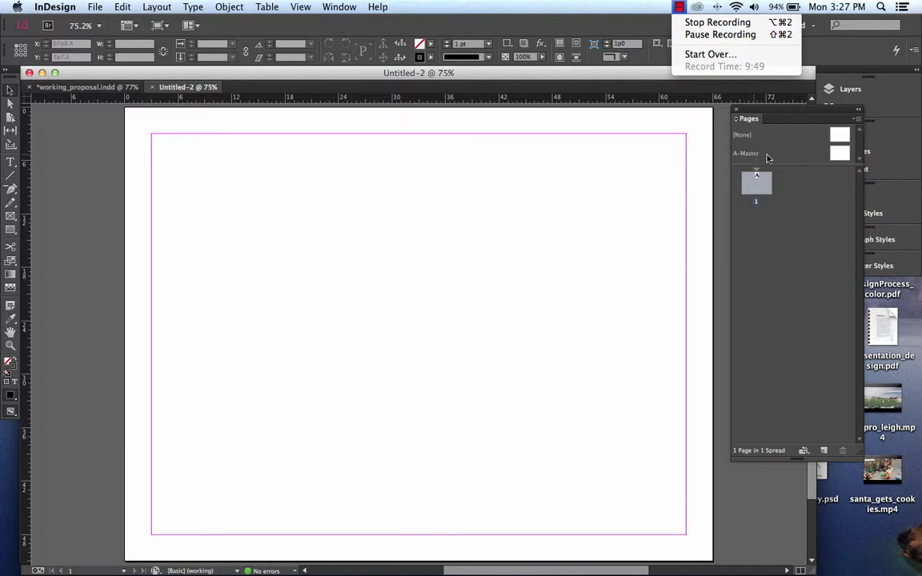
click(785, 251)
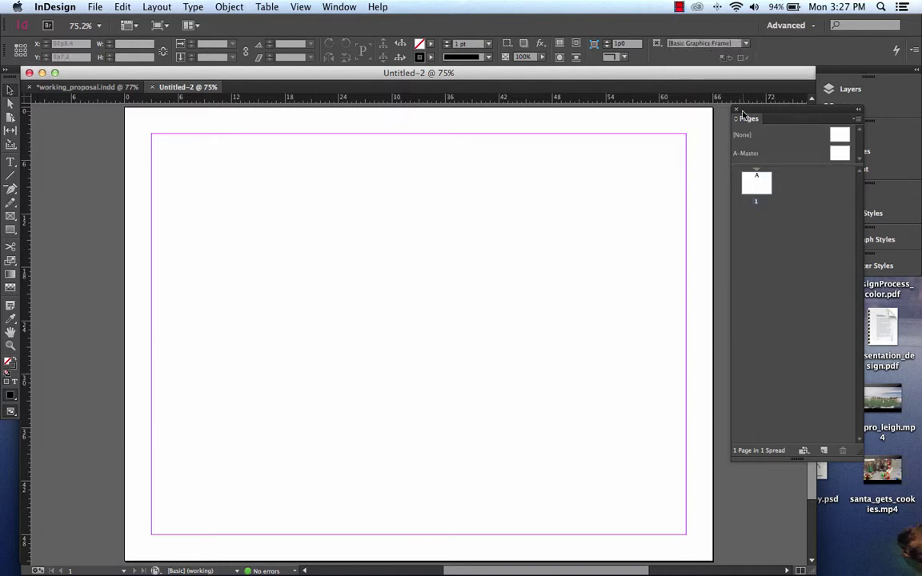
Step: Open the A-Master page for editing
click(332, 7)
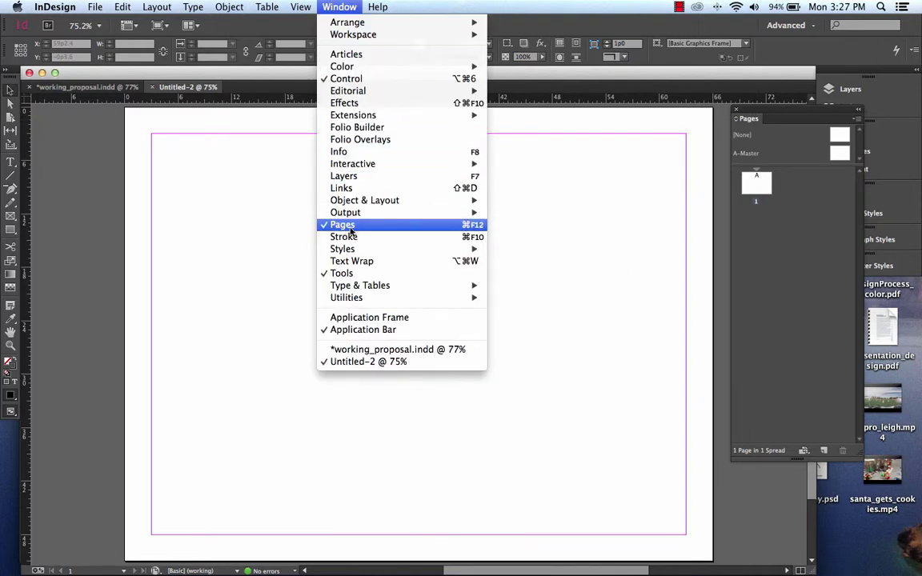
click(816, 238)
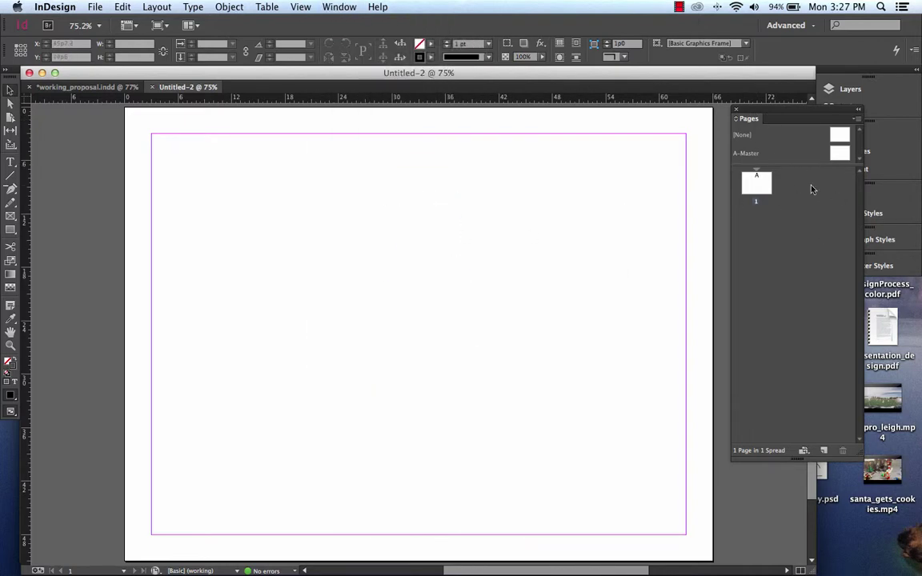
double_click(839, 154)
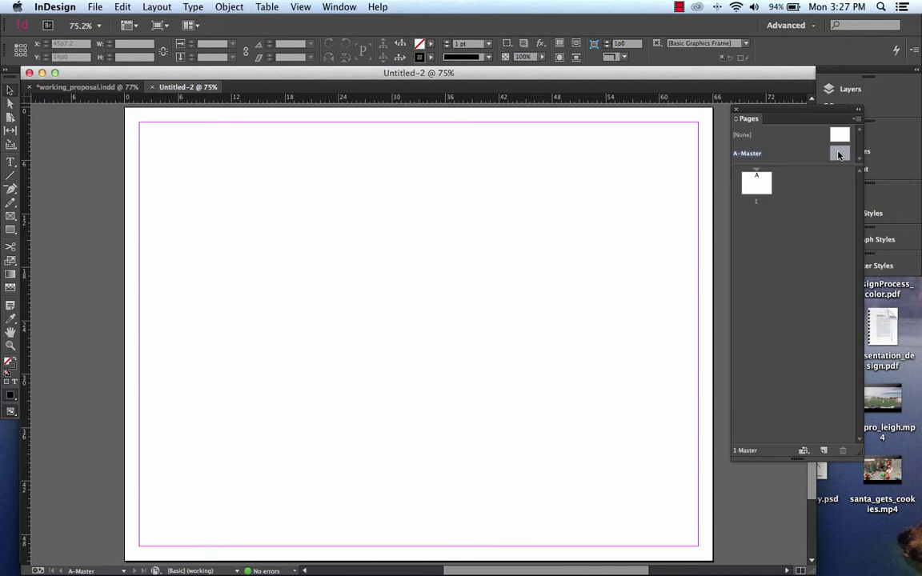
click(11, 217)
mouse_move(128, 113)
mouse_down()
mouse_move(305, 150)
mouse_move(617, 165)
mouse_move(712, 150)
mouse_up()
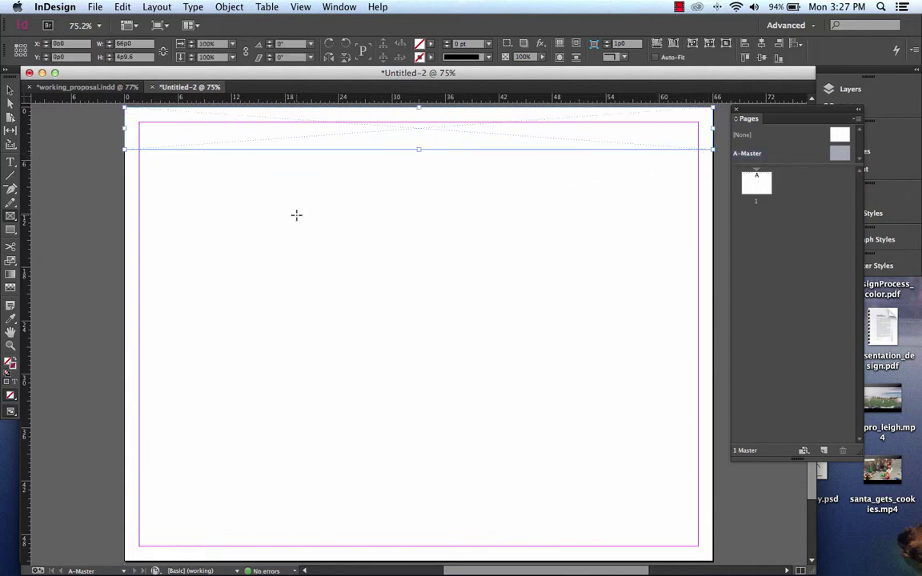
click(122, 6)
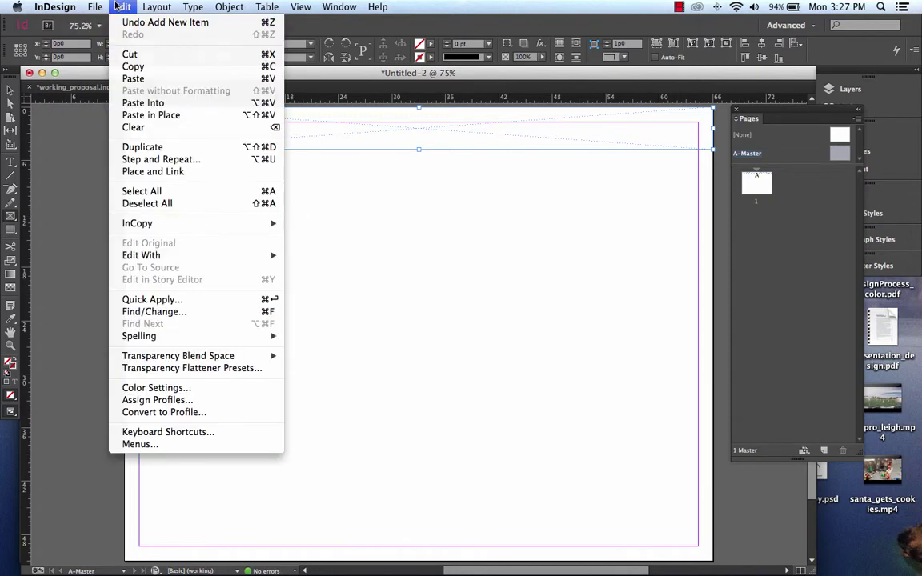
click(120, 19)
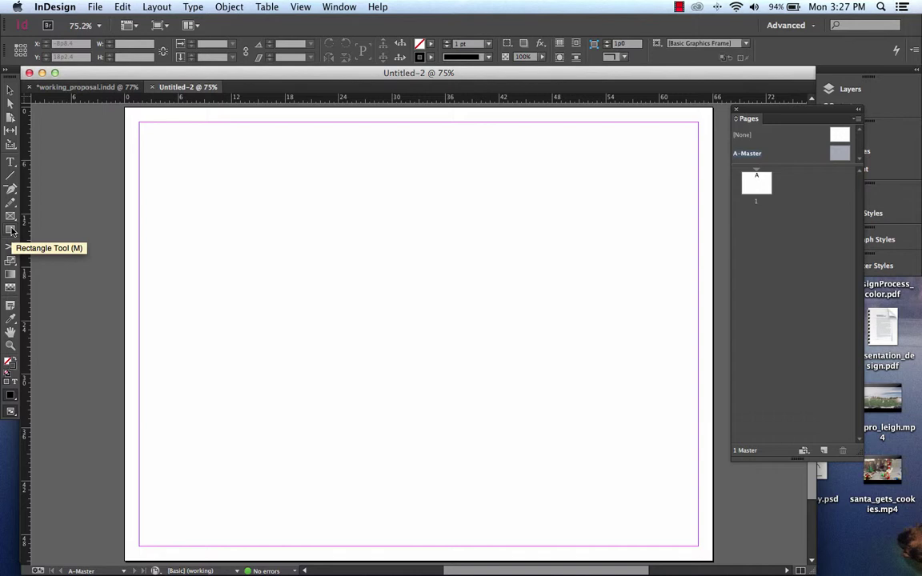
Step: Draw a 66p0 wide, about 4p8 high rectangle across the top of A-Master and fill it with C=100 M=0 Y=0 K=0
click(12, 231)
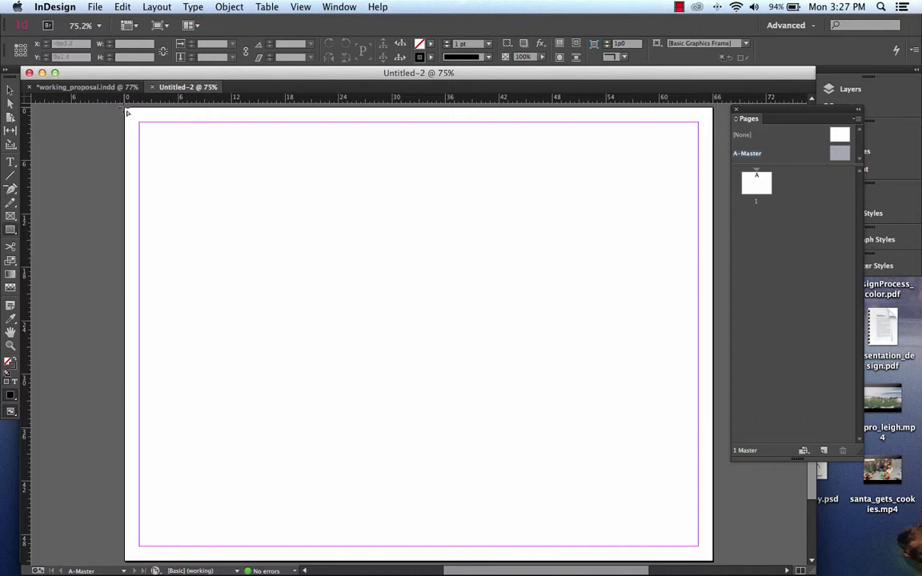
drag(128, 113, 713, 149)
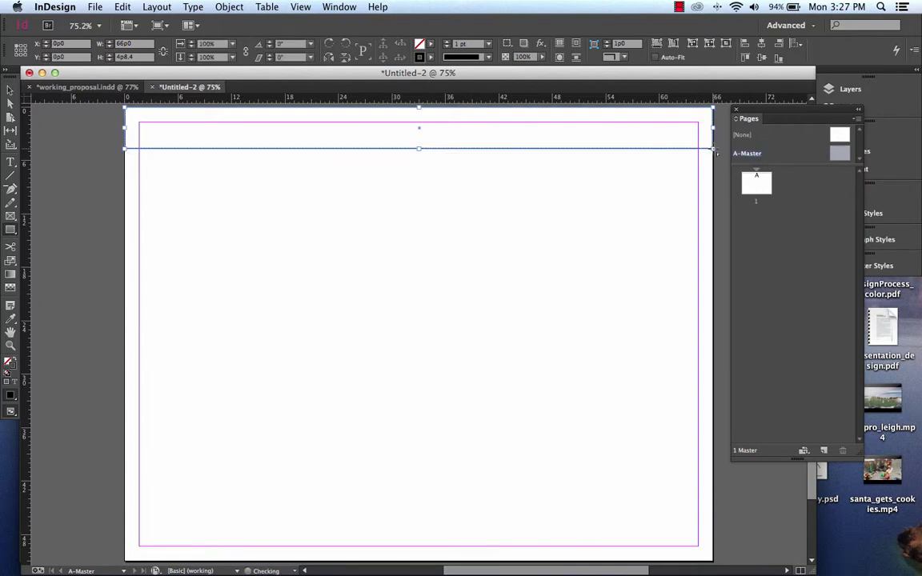
click(431, 44)
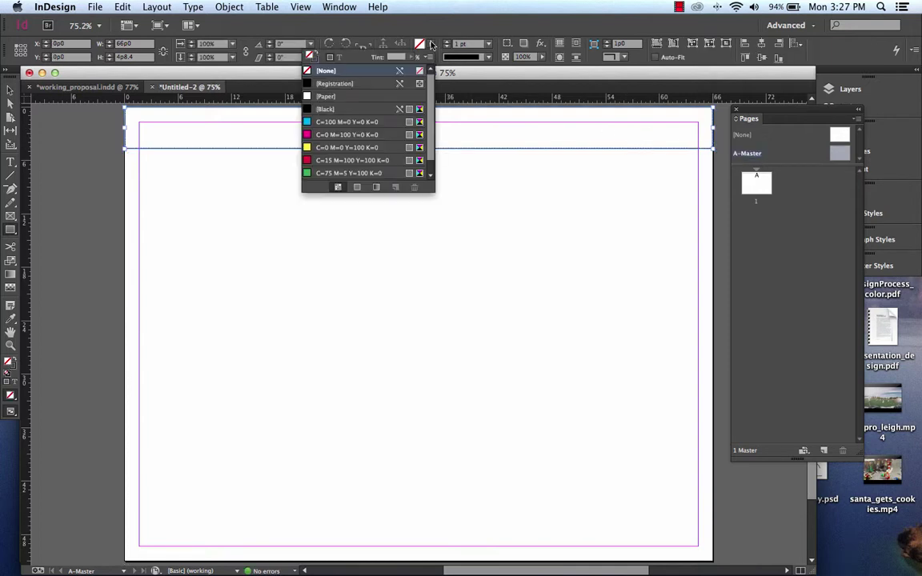
click(346, 121)
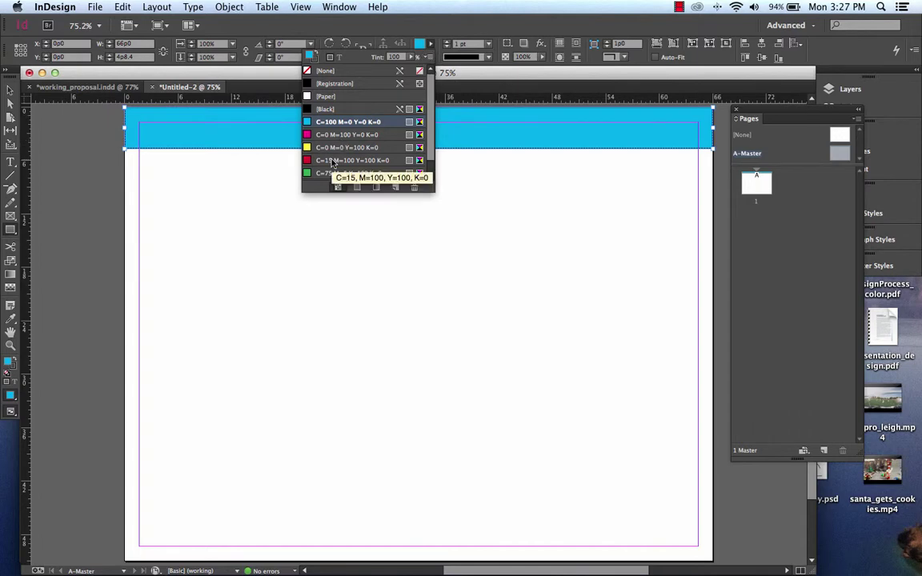
Step: Change the header rectangle's fill to a light blue of about C 32, M 0, Y 3, K 0
click(421, 46)
shift+click(422, 47)
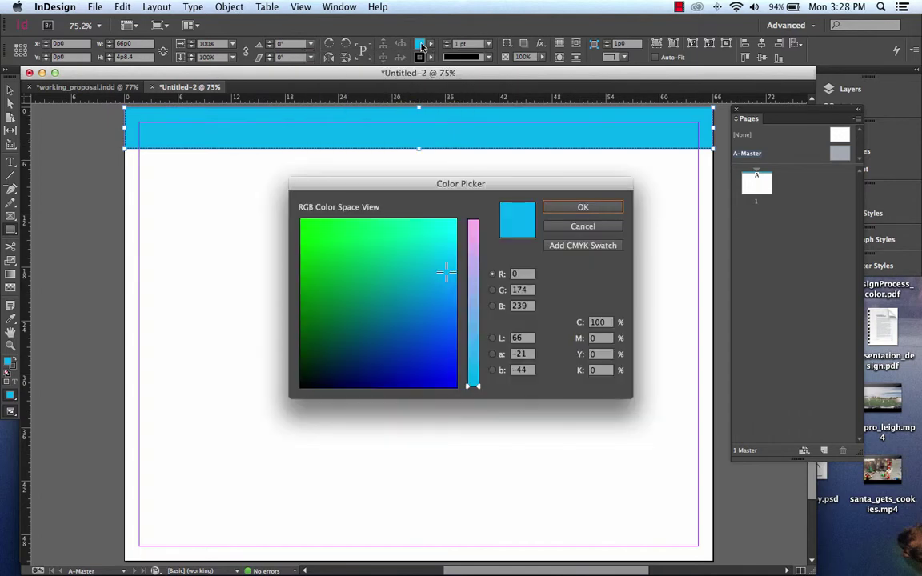
click(452, 232)
drag(471, 325, 473, 268)
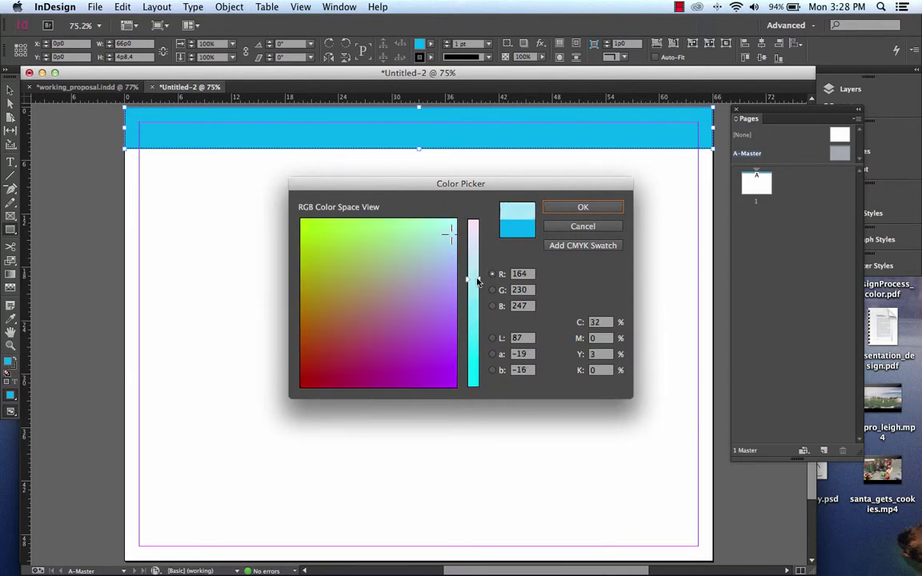
click(574, 206)
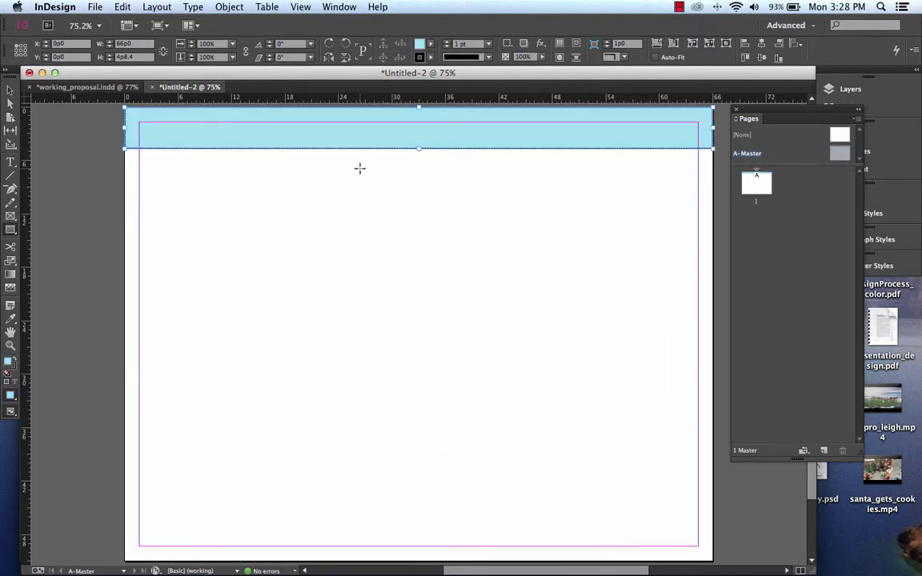
Step: Set the header rectangle's stroke to None and deselect it
click(419, 57)
click(344, 84)
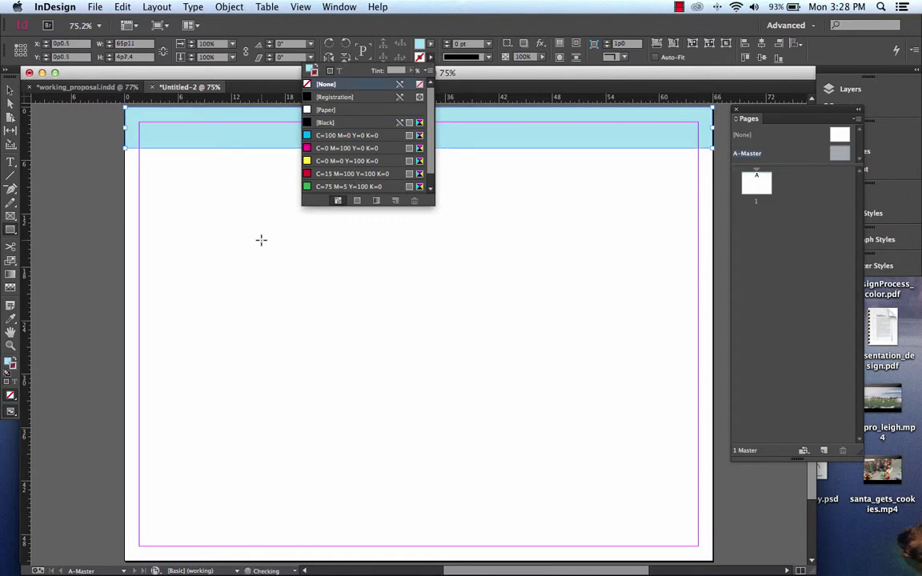
click(10, 90)
click(321, 156)
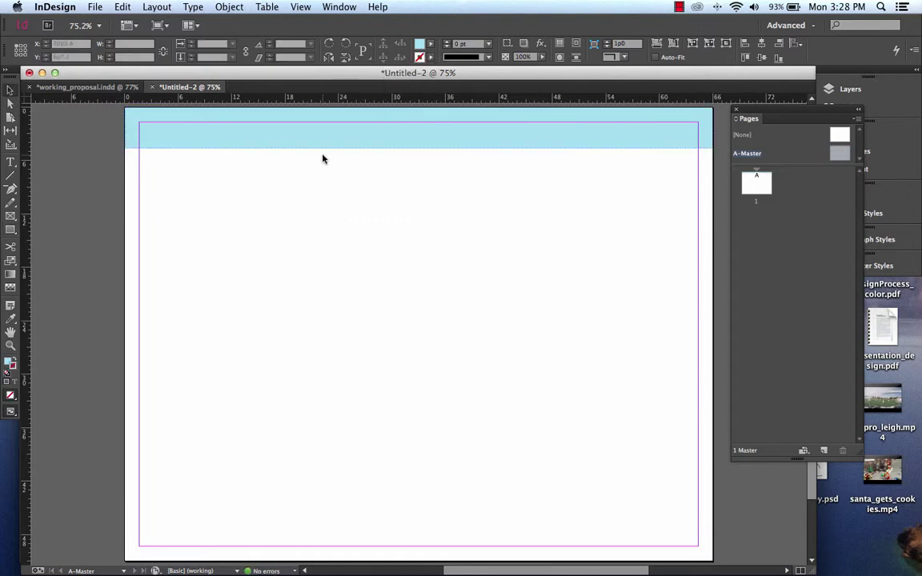
Step: Duplicate the header bar to the bottom edge of the master page and shorten the copy to about half its height
click(387, 146)
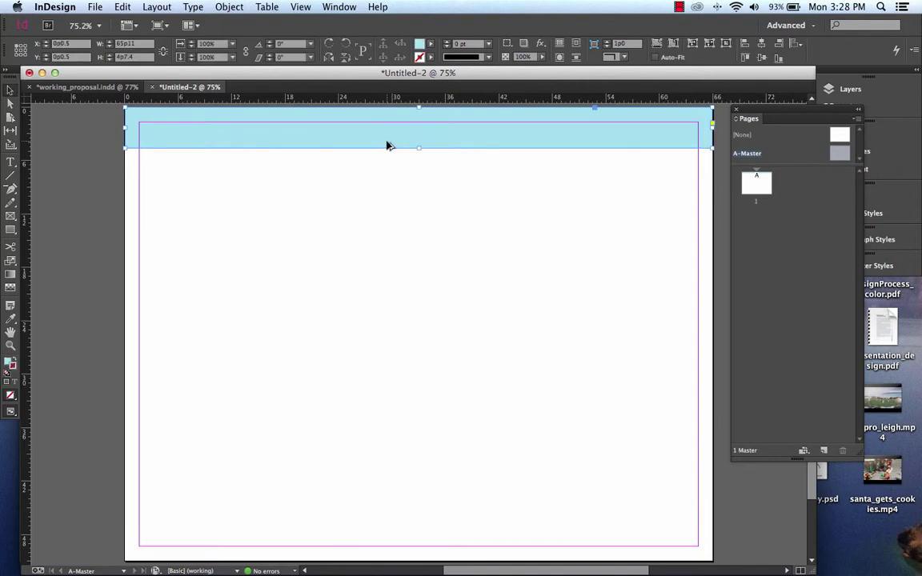
drag(391, 138, 387, 552)
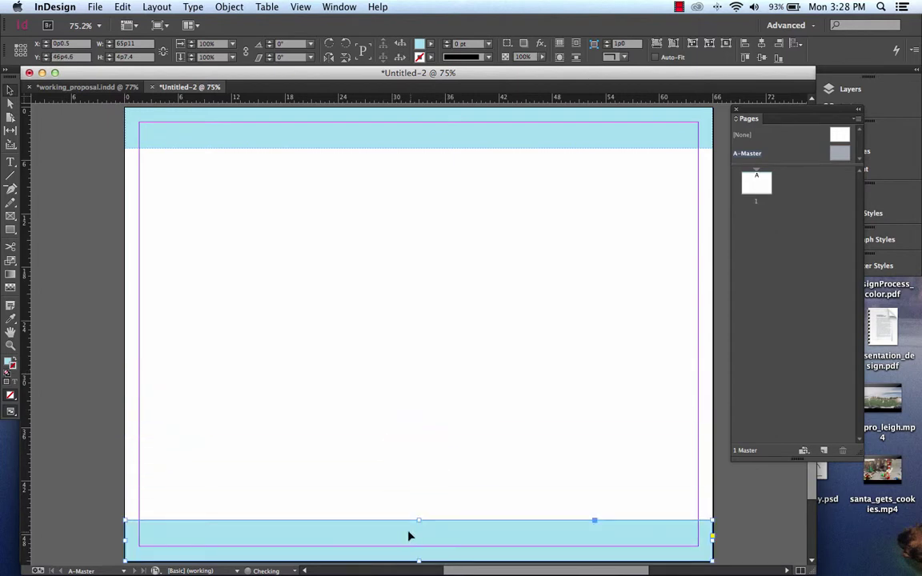
drag(419, 520, 421, 543)
click(410, 451)
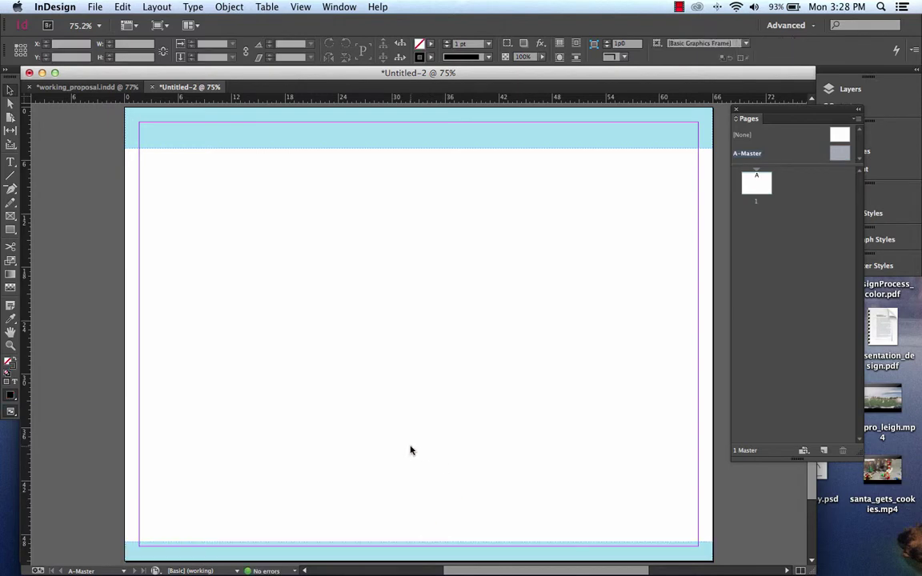
Step: Undo the accidental move of the footer bar, extend its upper edge slightly upward and deselect it
click(448, 551)
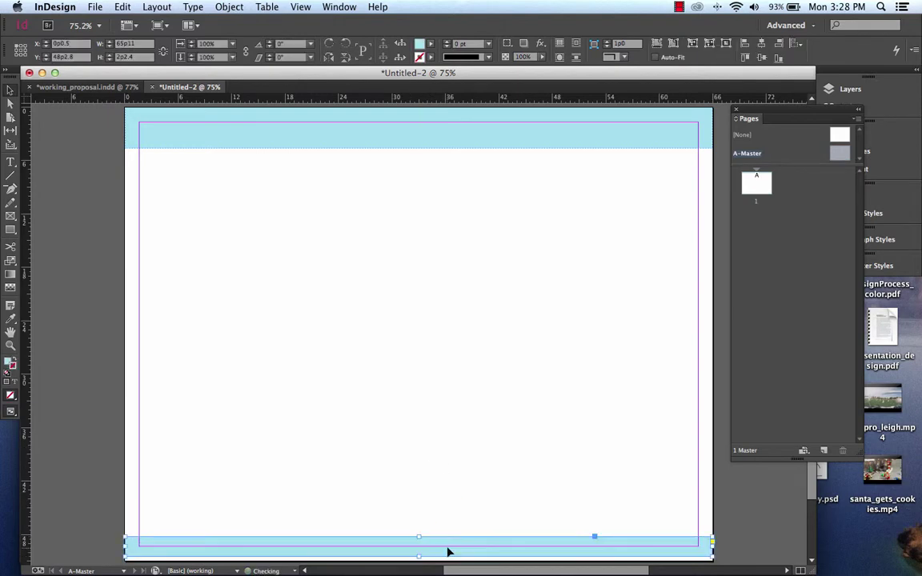
click(123, 6)
click(144, 21)
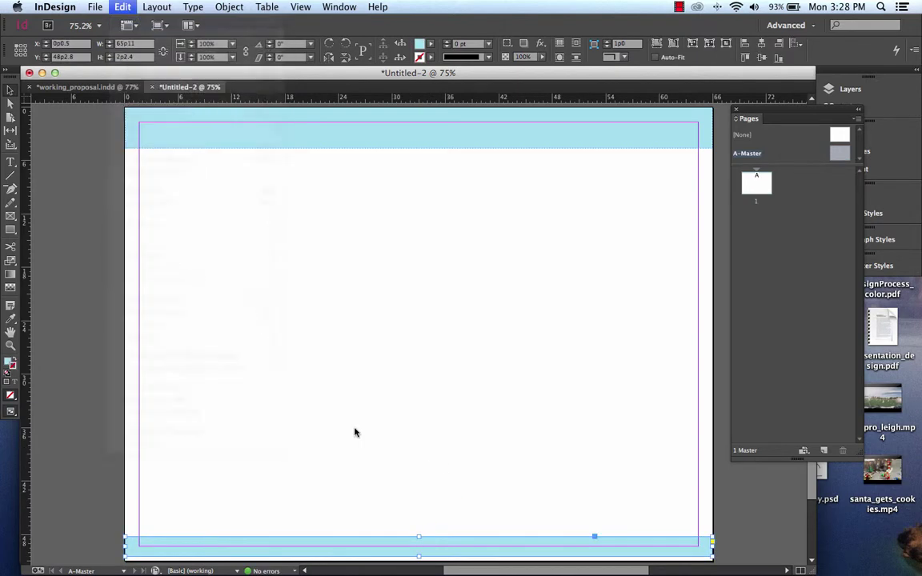
drag(418, 541, 418, 537)
click(410, 474)
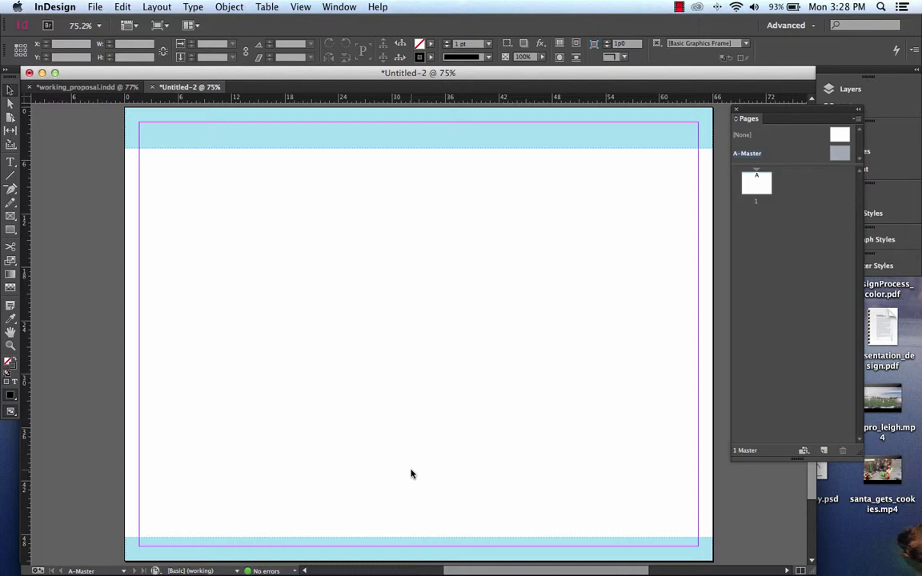
Step: Place jeff_logo.ai at the right end of the header bar, sized about 12p0 wide and 4p0 high
click(94, 6)
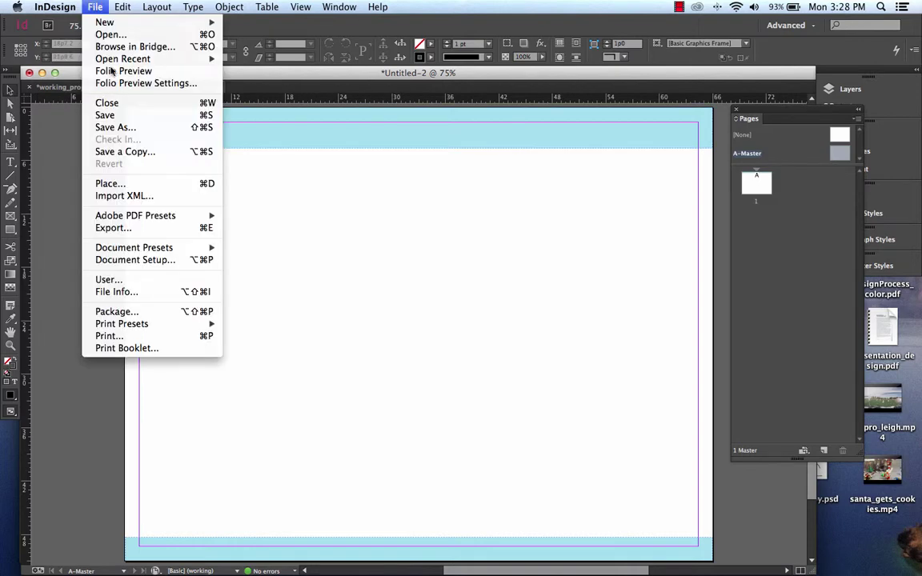
click(111, 184)
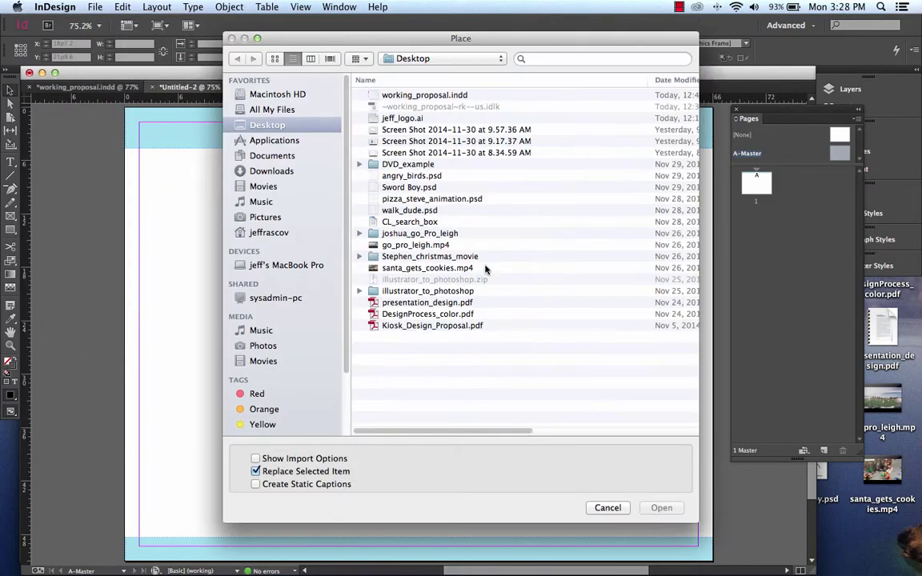
click(413, 120)
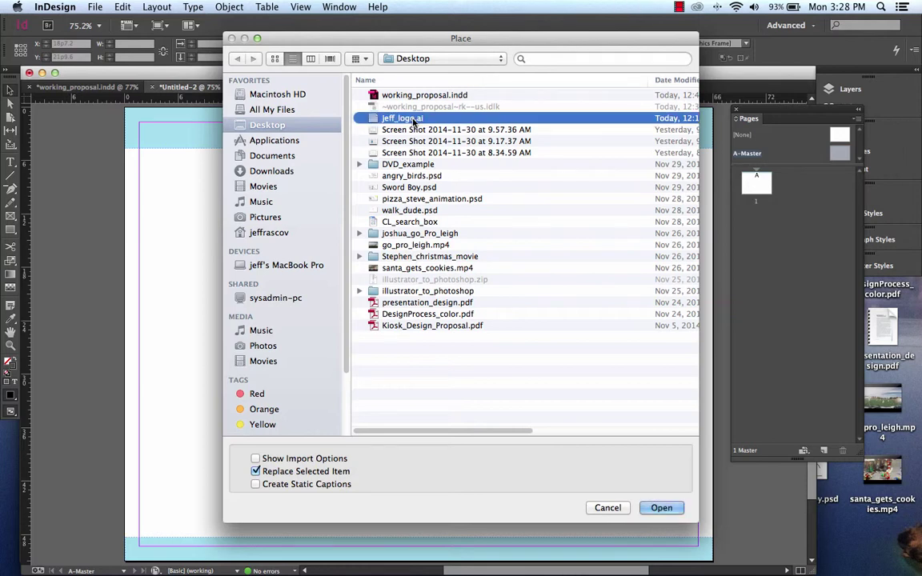
click(661, 507)
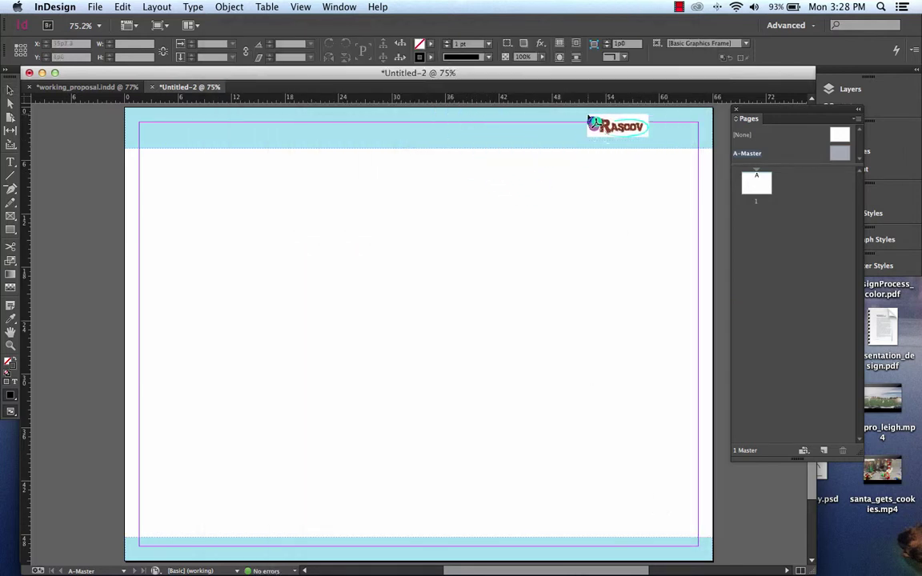
drag(585, 110, 688, 147)
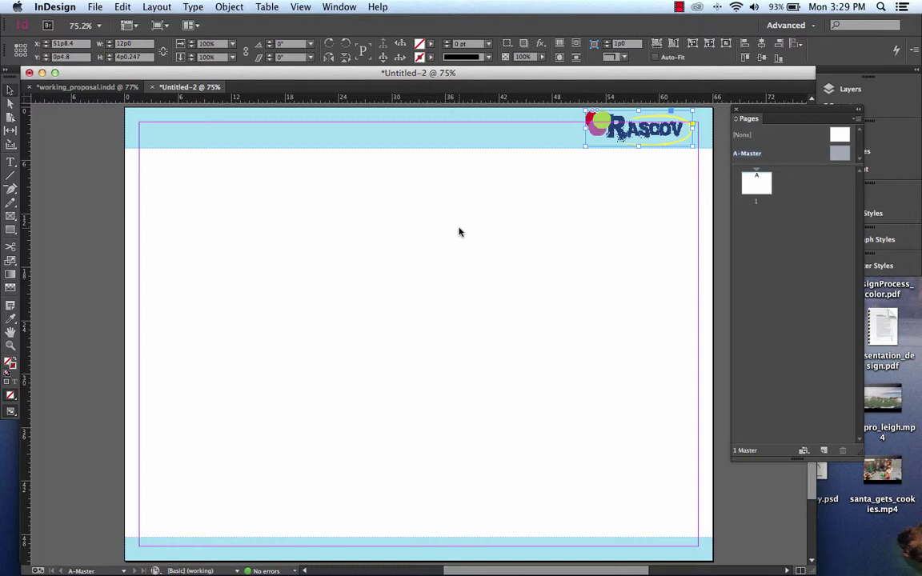
Step: Move the logo right to about X 52p5.4, Y 0p5.4 so it ends at the right margin
key(super+equal)
key(super+equal)
key(super+equal)
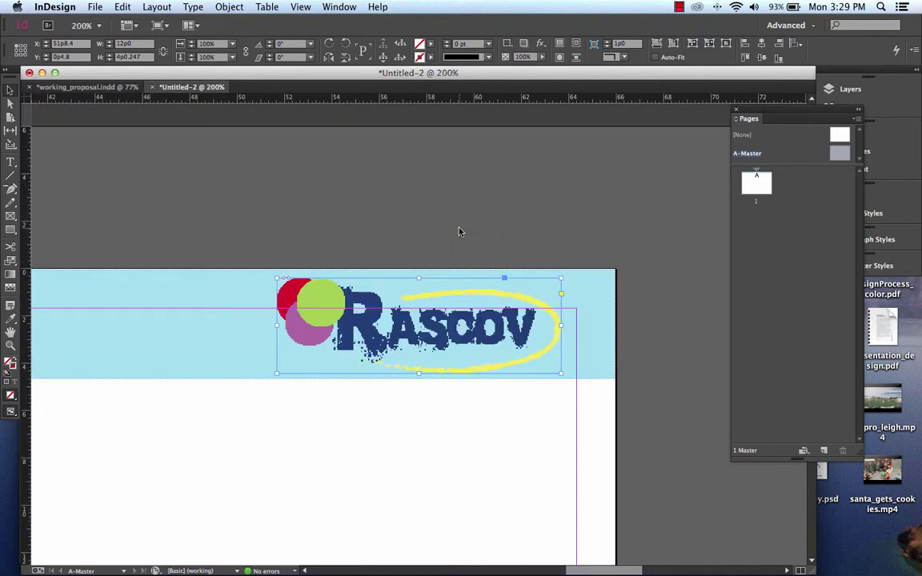
drag(466, 332, 484, 334)
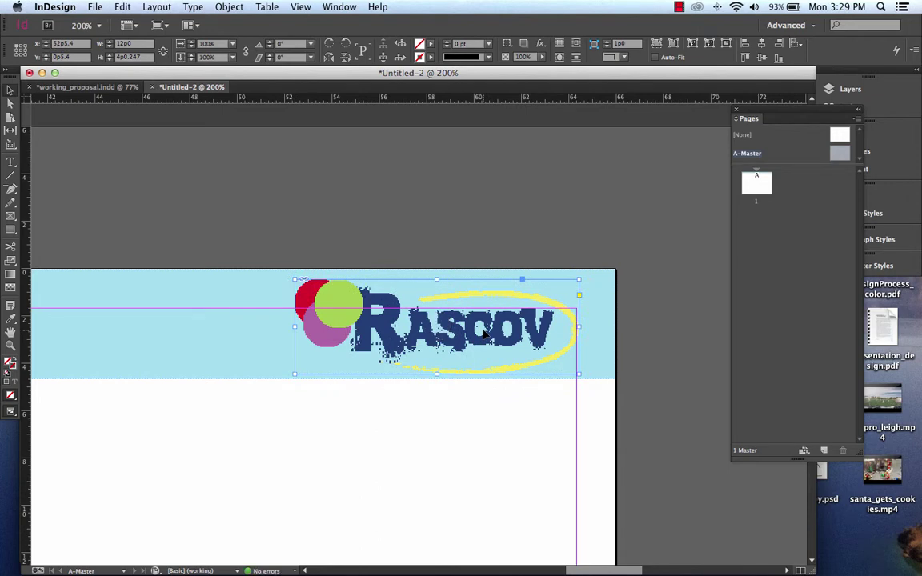
Step: Set the logo's display performance to High Quality Display
right_click(424, 321)
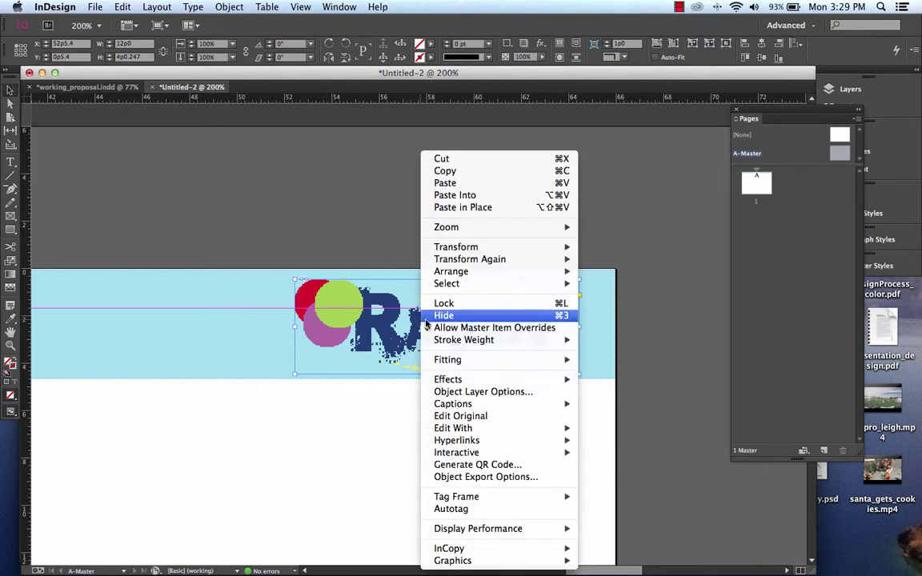
mouse_move(494, 530)
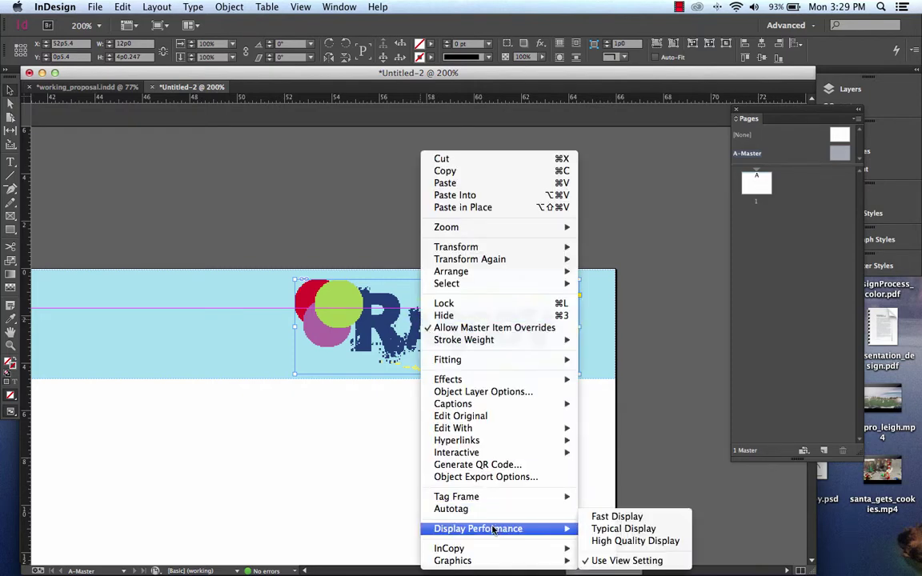
click(635, 541)
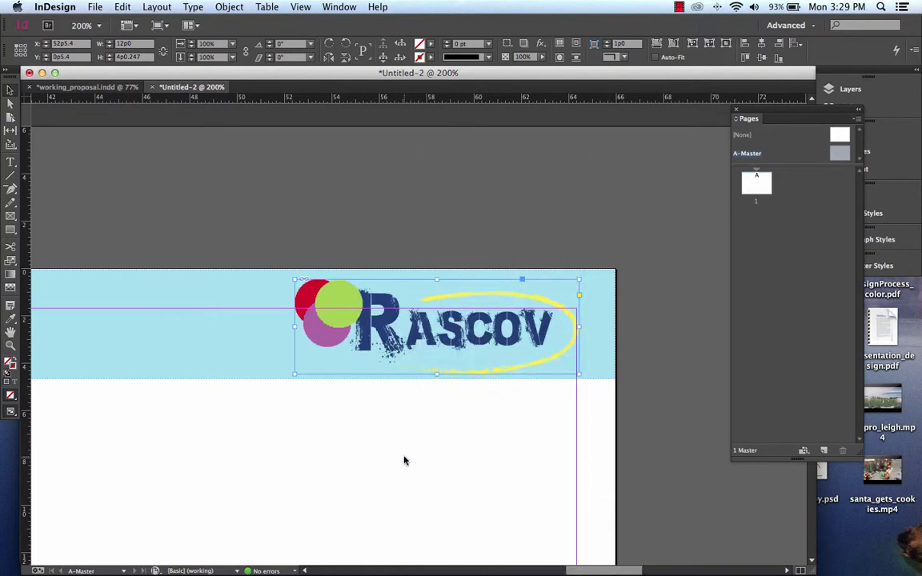
Step: Create a text frame below the header near the left margin containing "Redesign Of Rascov.com"
key(super+minus)
key(super+minus)
key(super+minus)
key(super+minus)
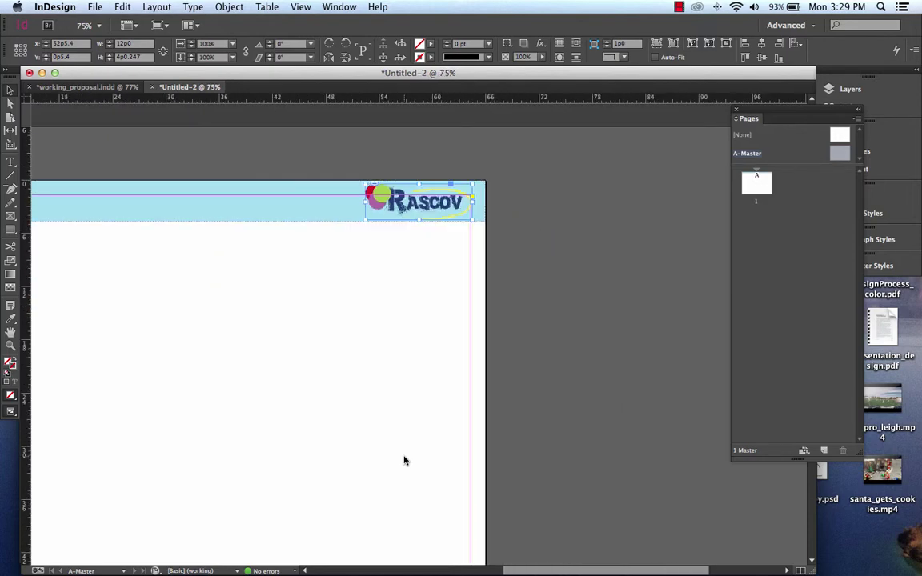
drag(232, 334, 410, 297)
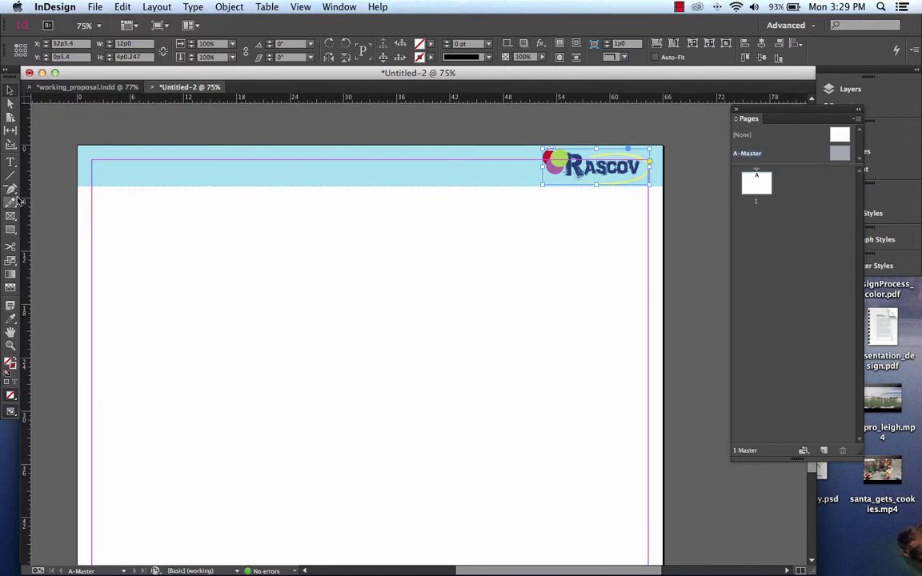
click(10, 162)
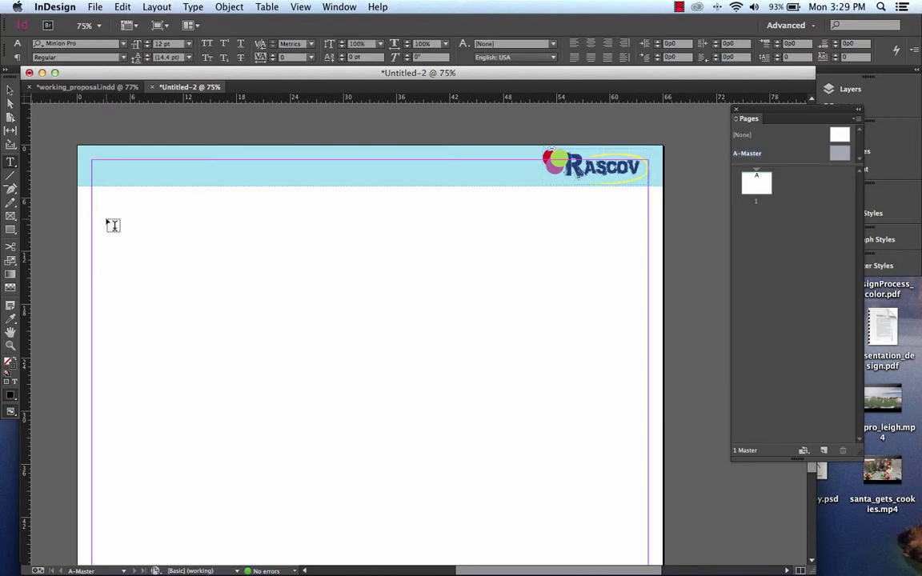
drag(106, 219, 316, 248)
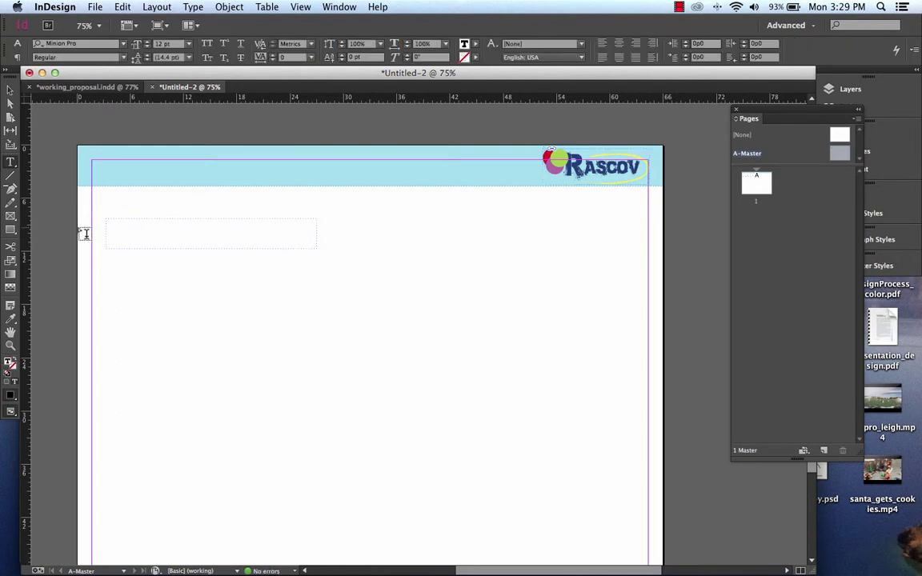
text(Red)
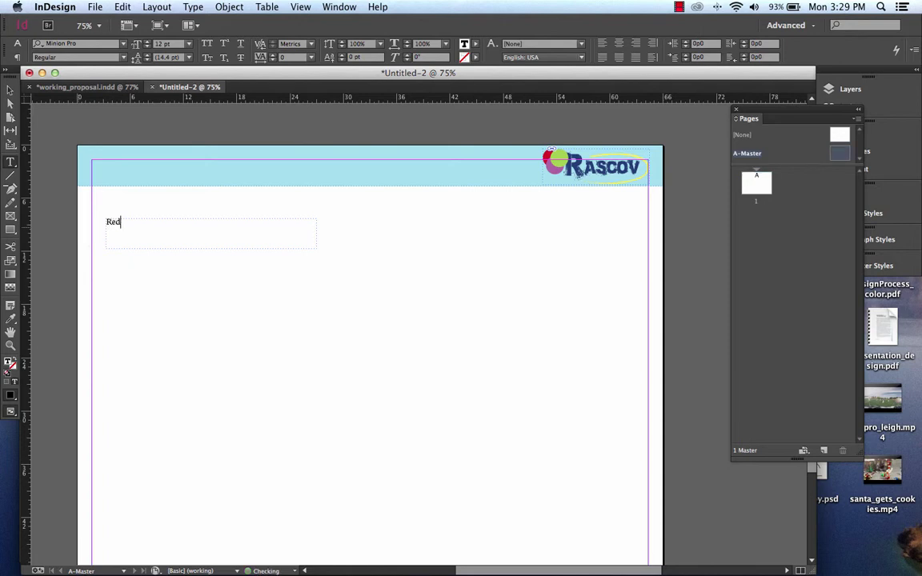
text(esign Of Rascov.com)
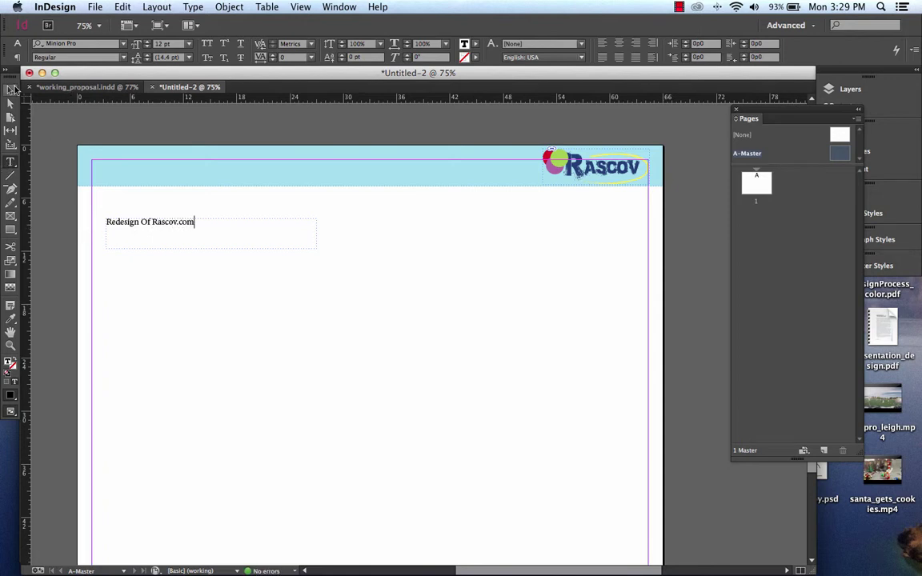
Step: Set the whole "Redesign Of Rascov.com" title to 24 pt
click(9, 89)
double_click(192, 226)
scroll(193, 223, down, 1)
drag(177, 204, 153, 164)
click(188, 43)
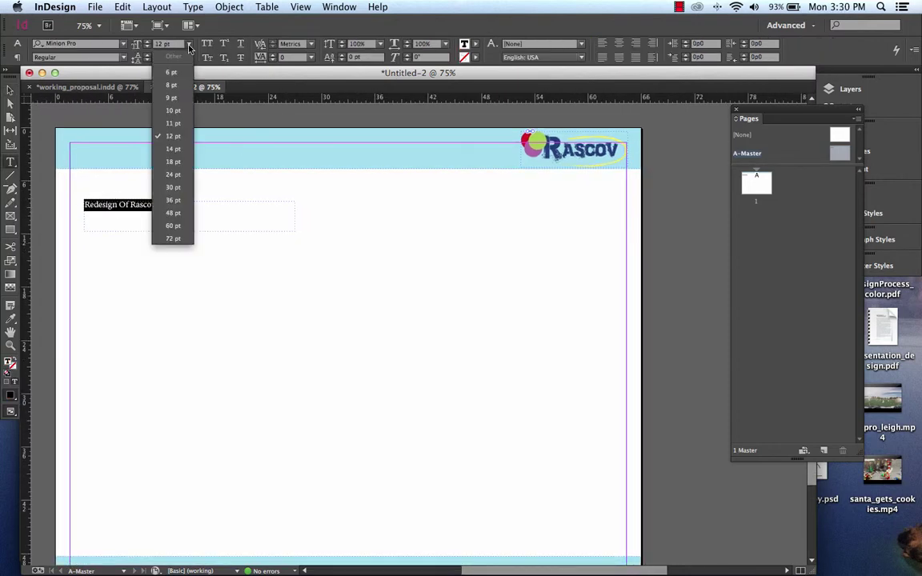
click(168, 160)
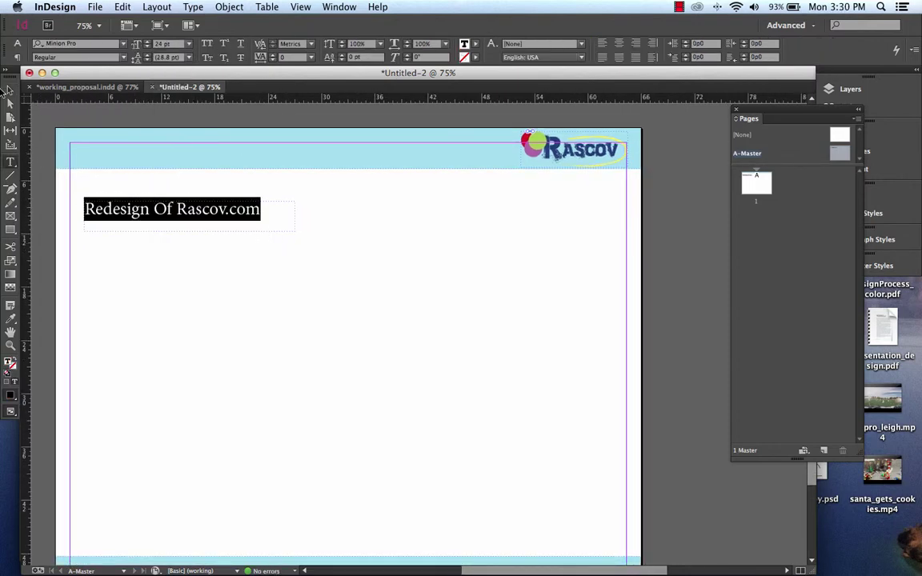
Step: Shrink the title's text frame around its text and move it into the header bar, aligned with the left margin
click(9, 89)
drag(295, 231, 201, 154)
click(289, 222)
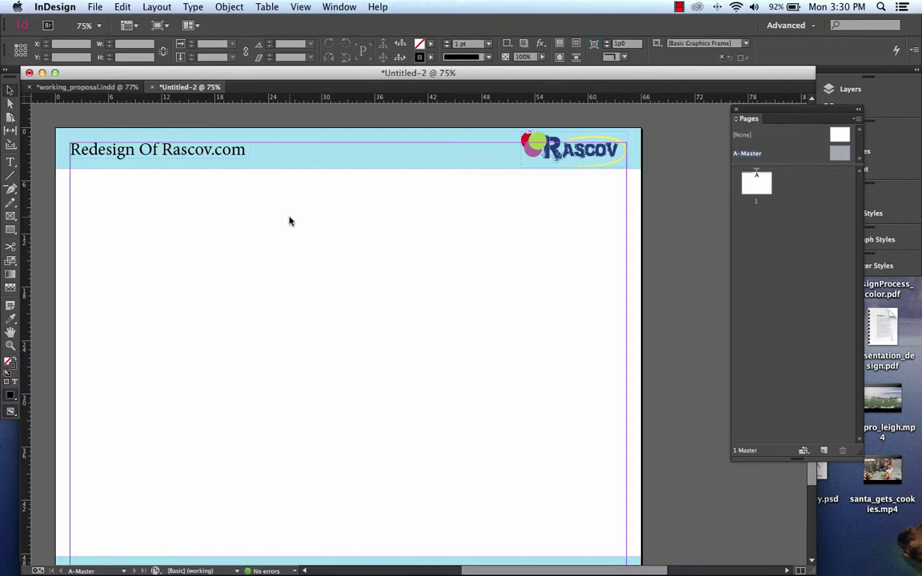
Step: Change "Of" to lowercase "of" in the header title
double_click(151, 148)
key(BackSpace)
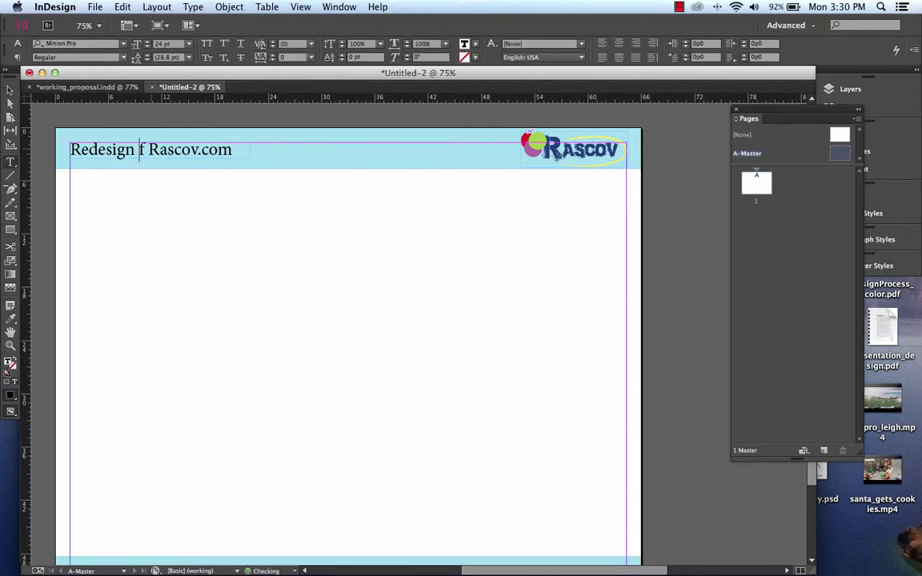
text(o)
click(9, 90)
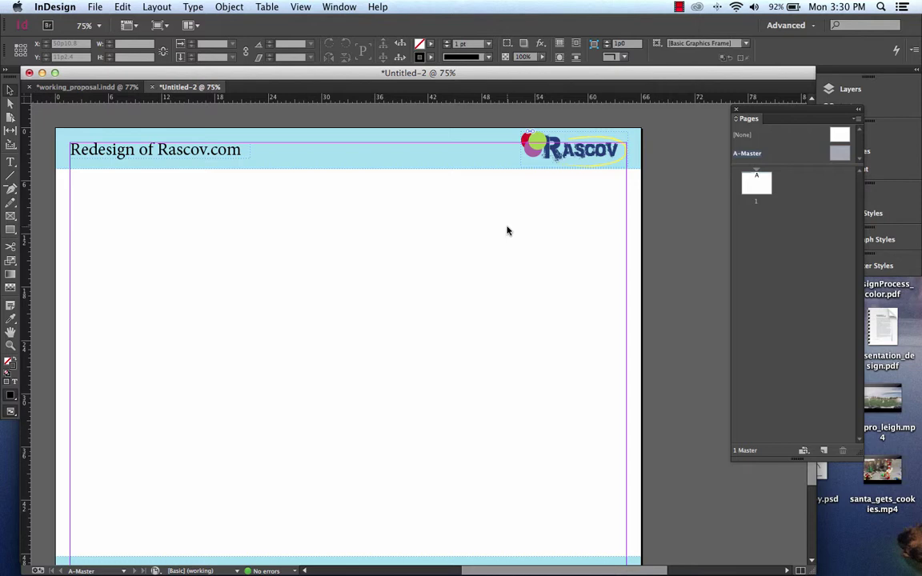
Step: Draw a small text frame just above the footer bar, near the right margin of the master page
scroll(511, 229, down, 3)
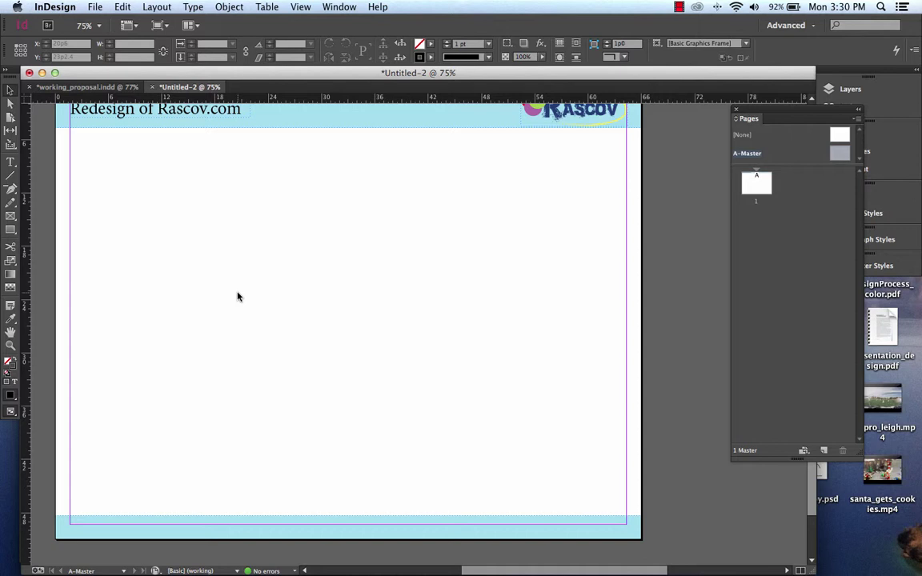
click(11, 161)
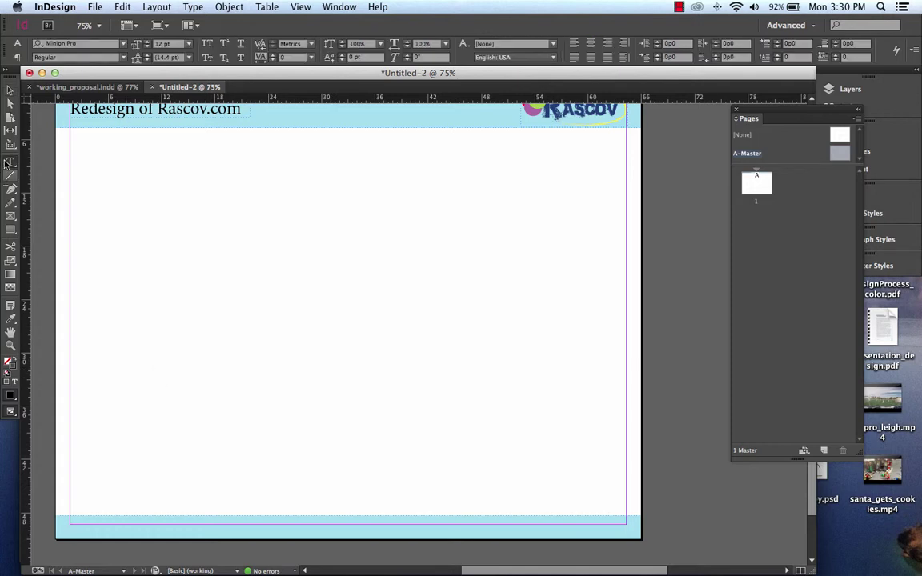
drag(540, 492, 601, 508)
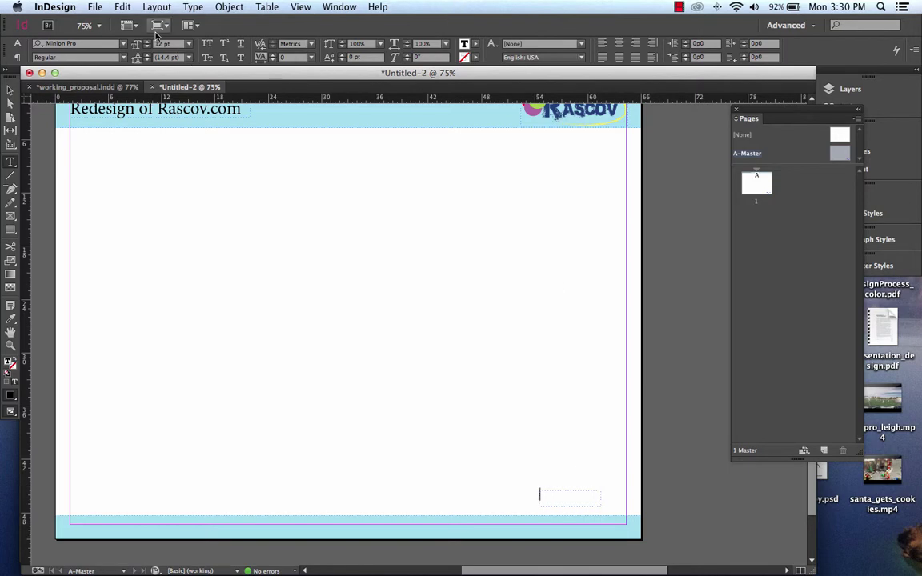
click(189, 6)
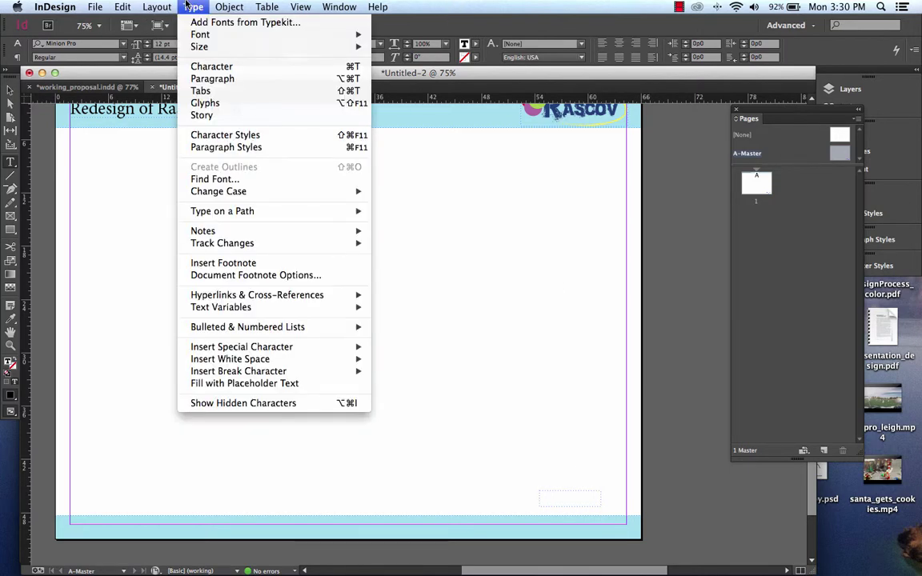
mouse_move(264, 347)
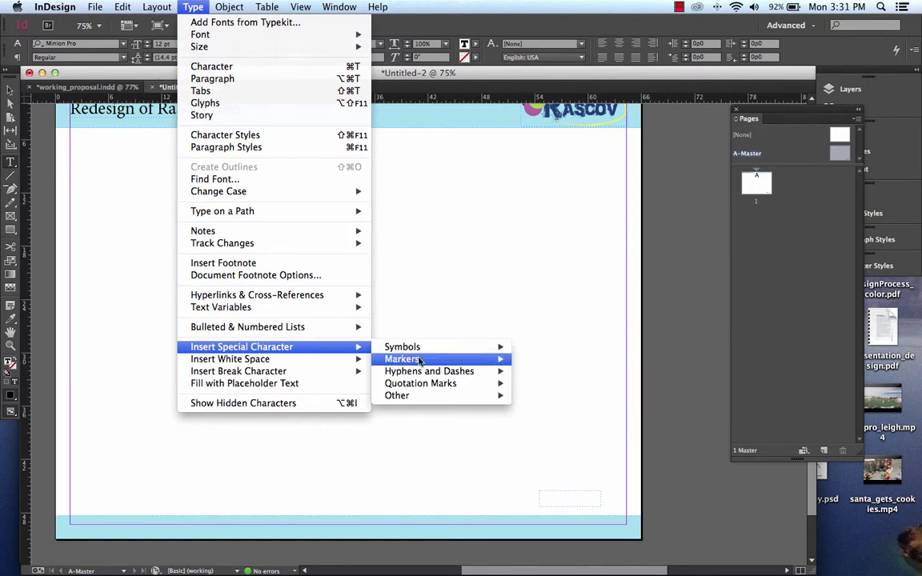
mouse_move(426, 350)
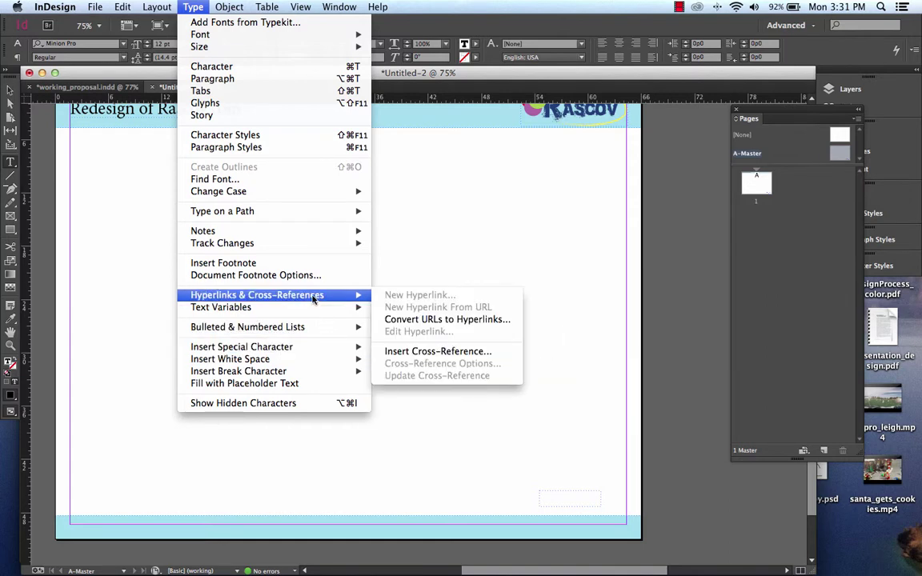
mouse_move(311, 309)
mouse_move(448, 322)
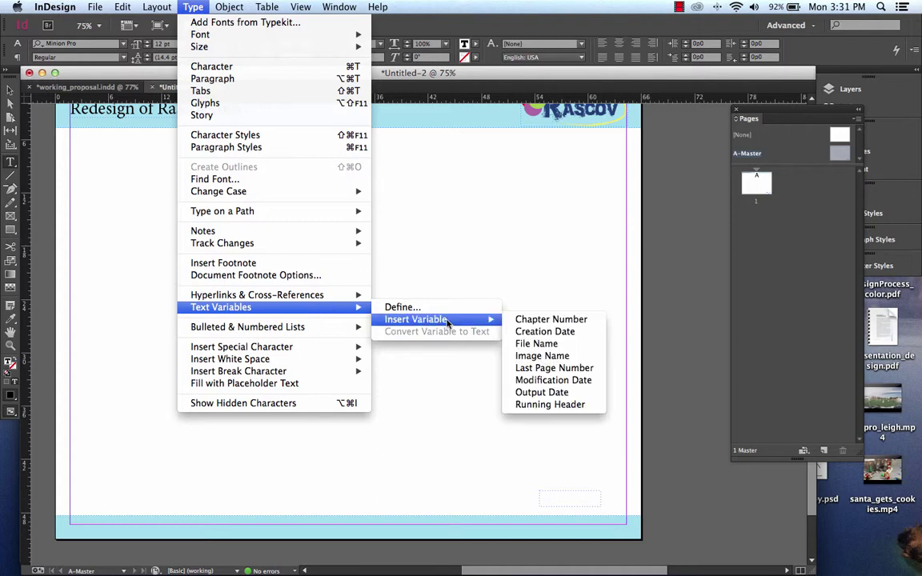
key(Escape)
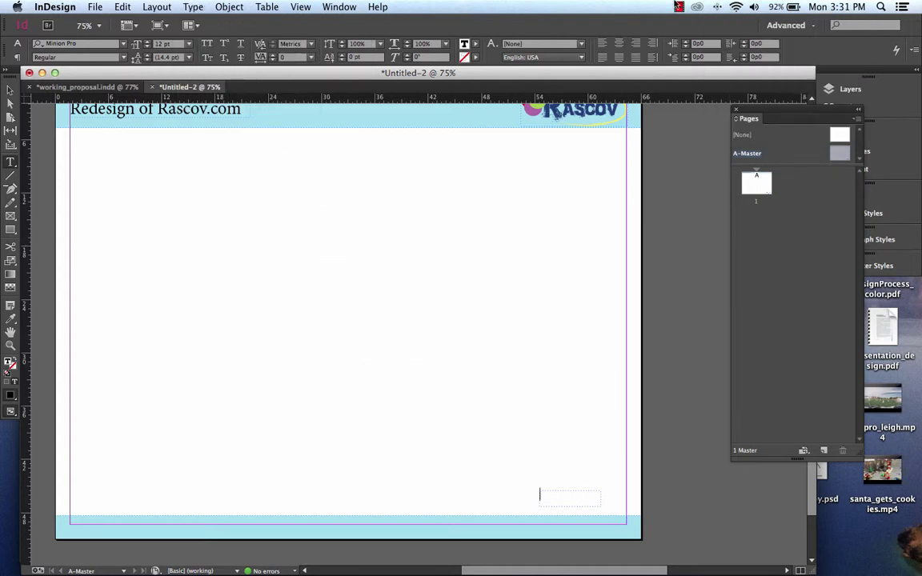
click(678, 7)
click(719, 35)
Step: Insert a Current Page Number marker in the small text frame and add the word "Page" with a space before it
click(539, 496)
click(157, 6)
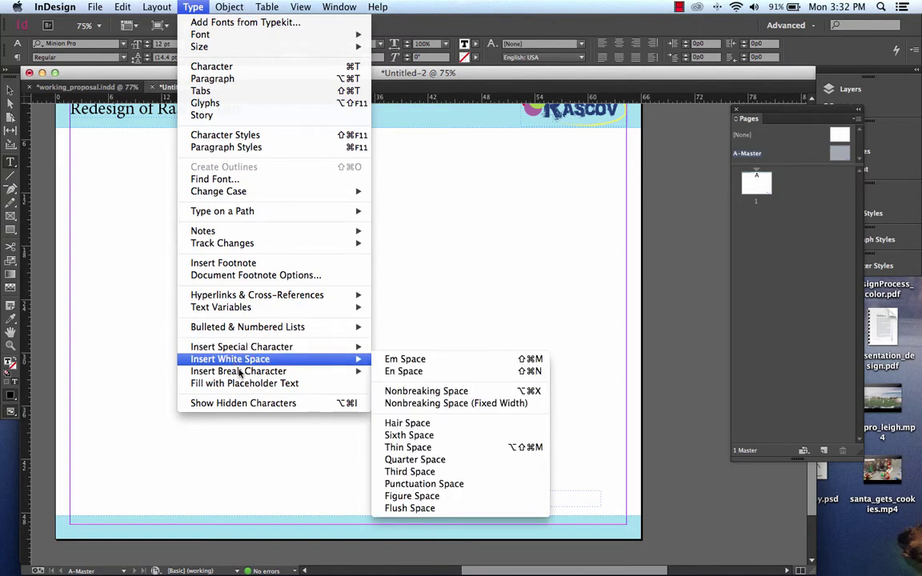
mouse_move(245, 334)
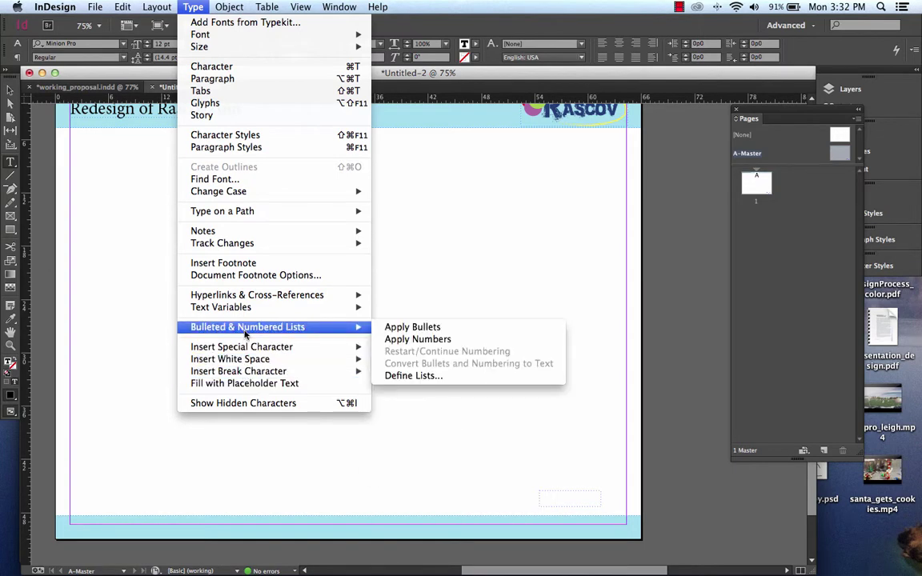
mouse_move(432, 360)
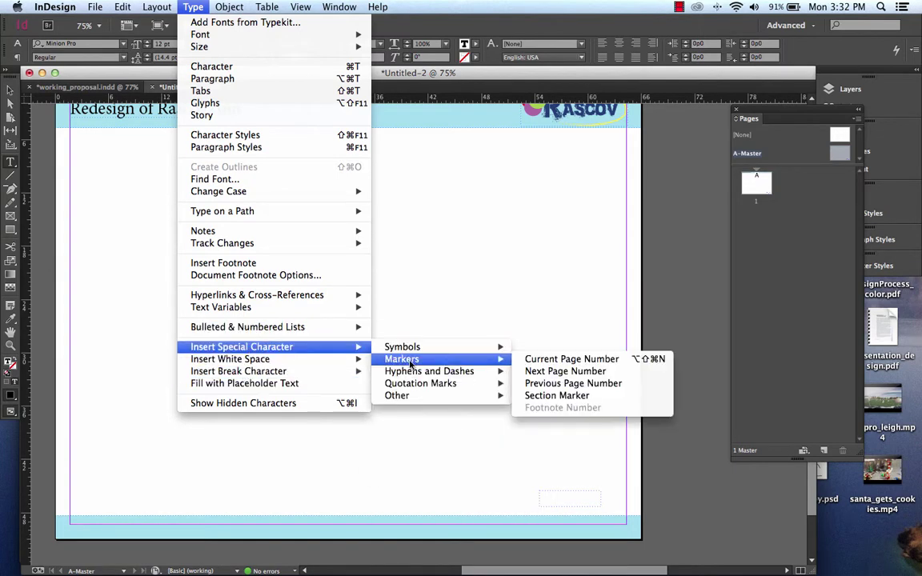
click(558, 361)
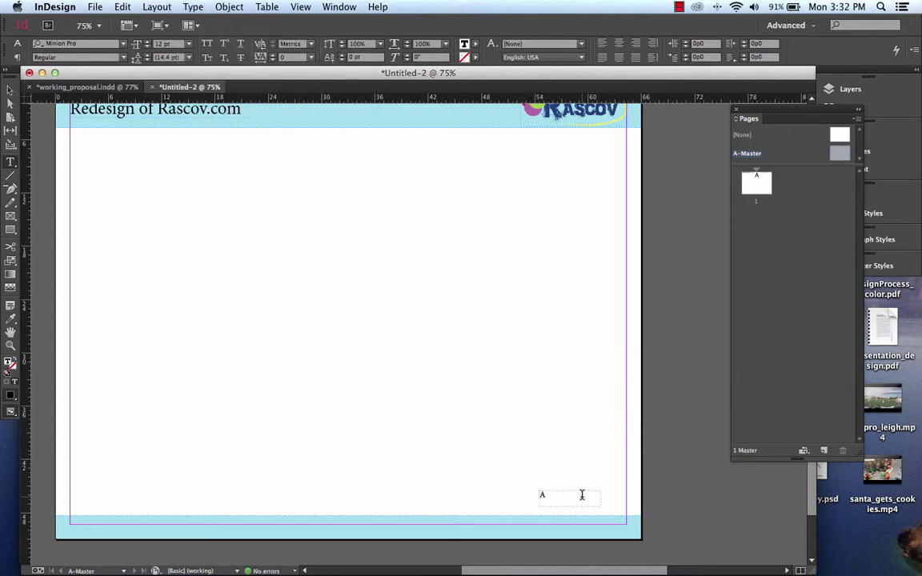
text(Page)
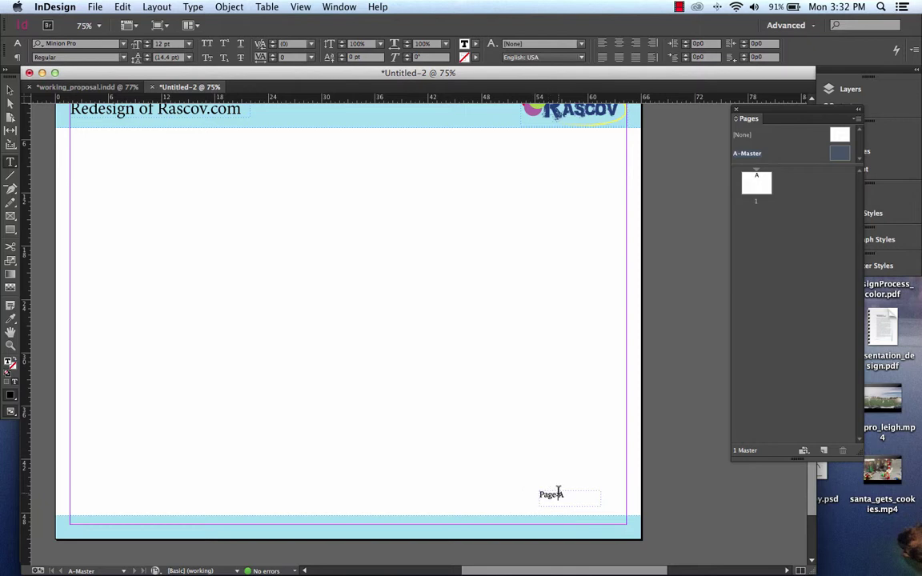
Step: Shrink the page-number frame to about 4p5 by 1p3 and move it into the footer bar against the right margin
key(Escape)
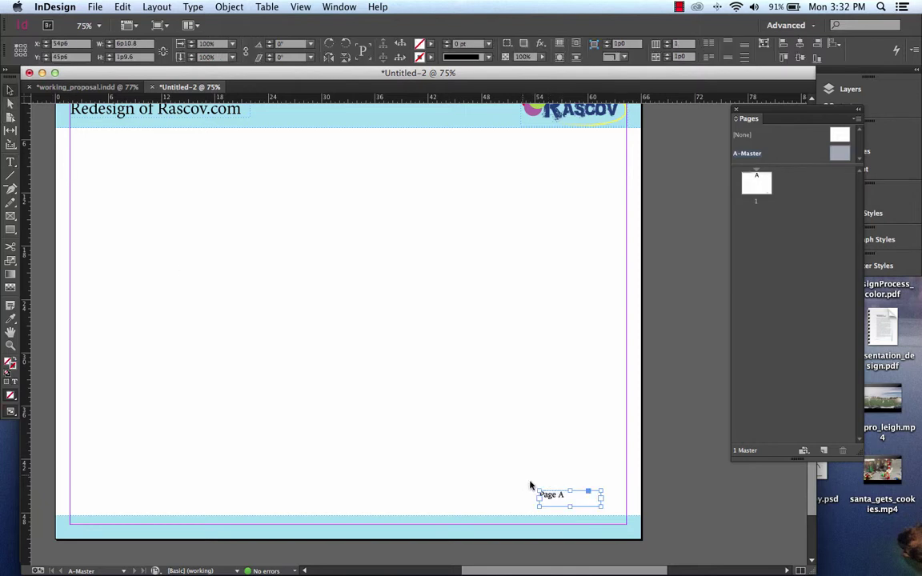
drag(552, 498, 601, 526)
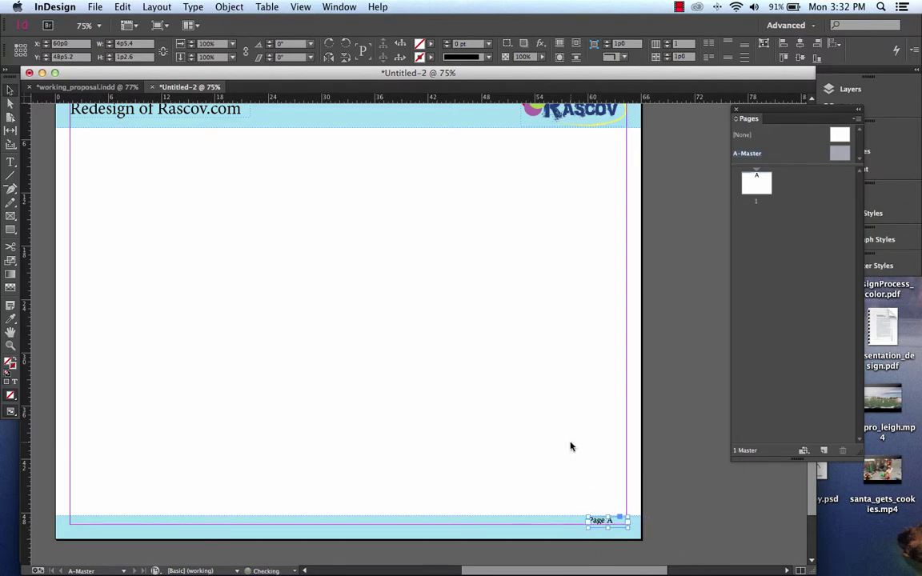
click(569, 444)
click(600, 523)
Step: Draw a text frame about 10p11 wide above the footer bar's left end and enter the copyright symbol, the owner's full name and 2014
click(11, 163)
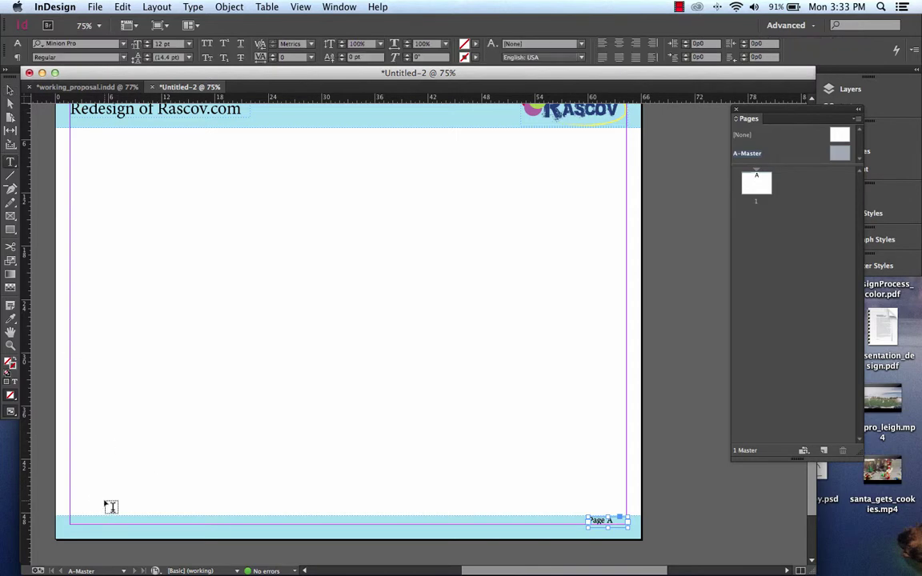
drag(92, 491, 190, 506)
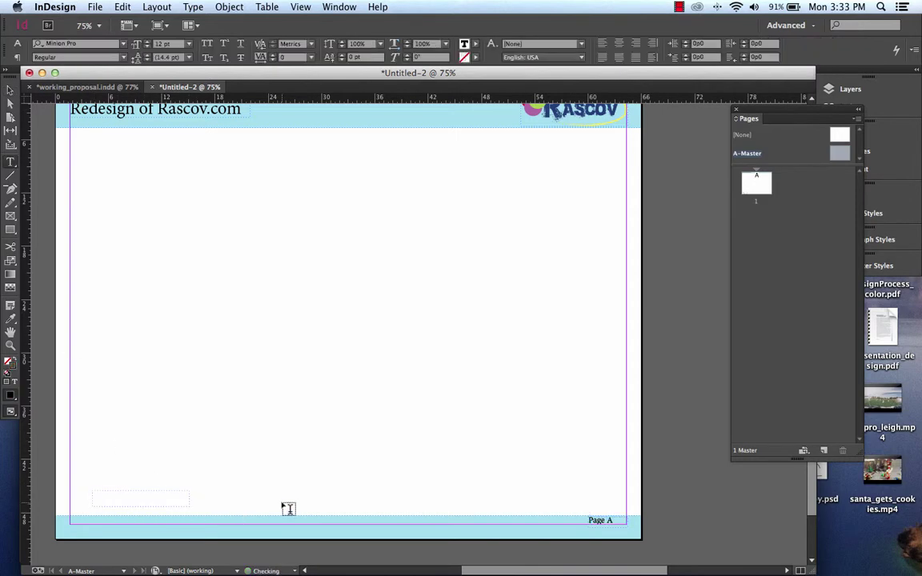
click(157, 7)
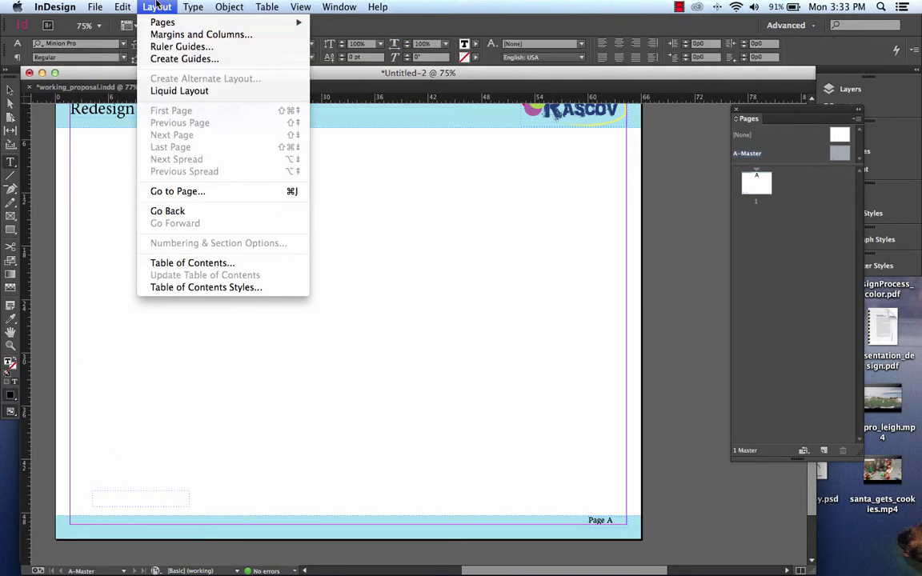
mouse_move(187, 7)
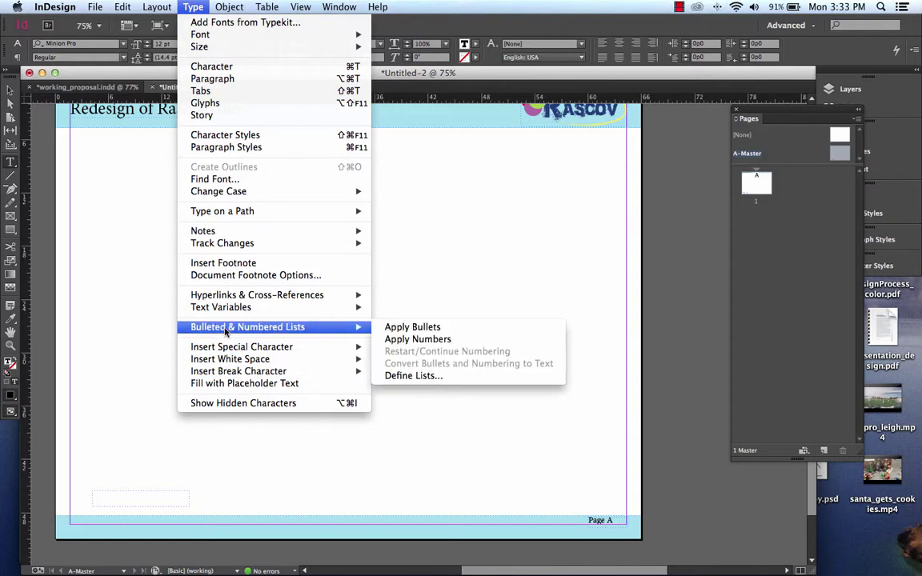
mouse_move(241, 347)
mouse_move(409, 352)
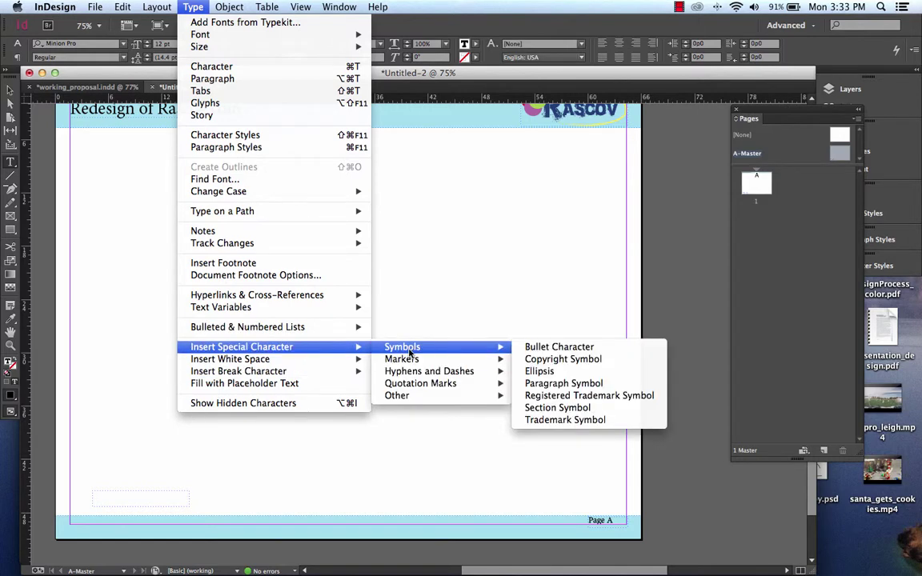
click(545, 360)
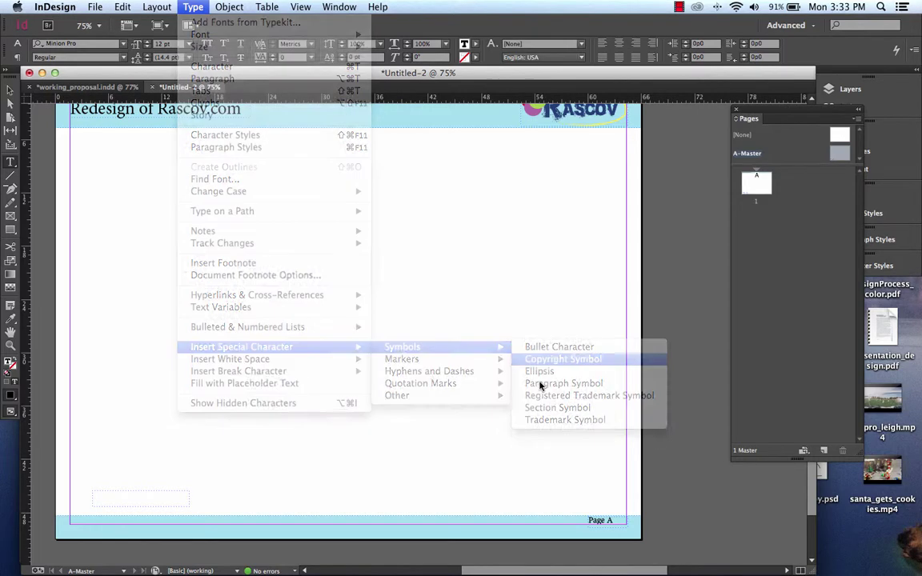
text(Je)
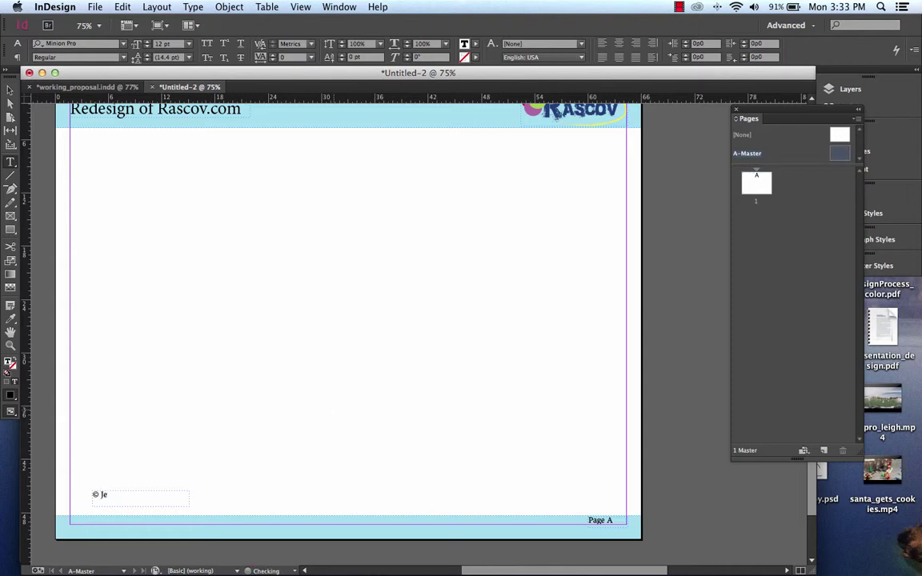
text(ff Rascov 2014)
Step: Shrink the copyright frame to about 9p4 by 1p3 and place it in the footer bar at the left margin, nudged slightly down
click(10, 90)
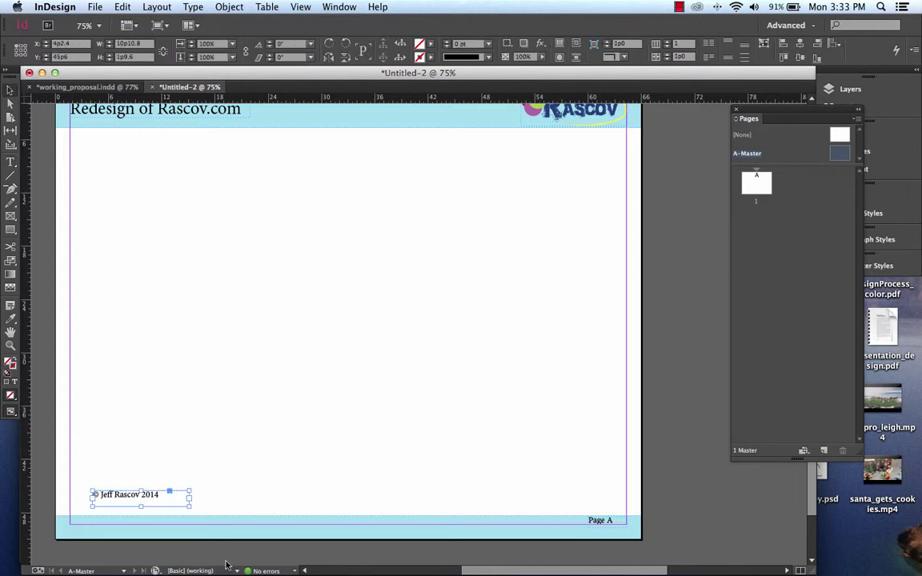
drag(188, 504, 120, 528)
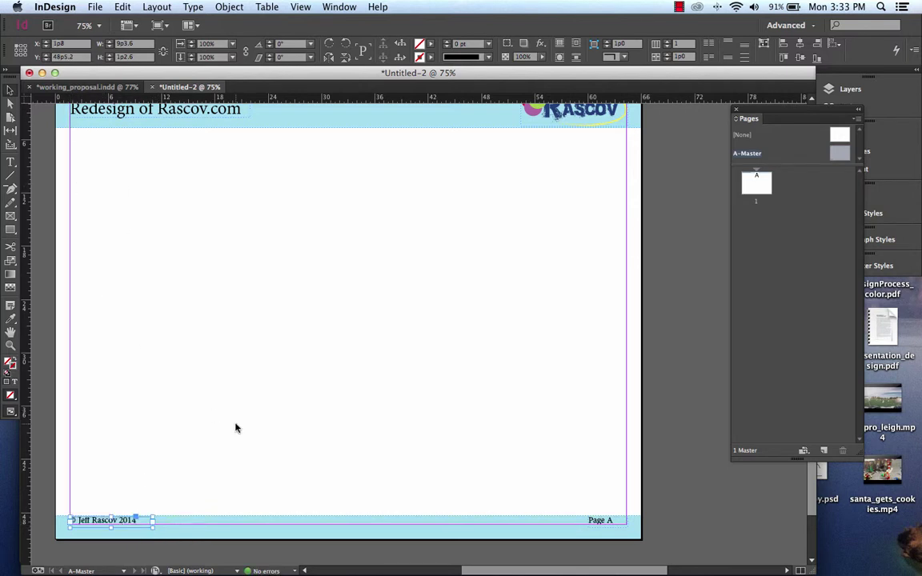
key(Down)
key(Down)
key(Down)
key(Down)
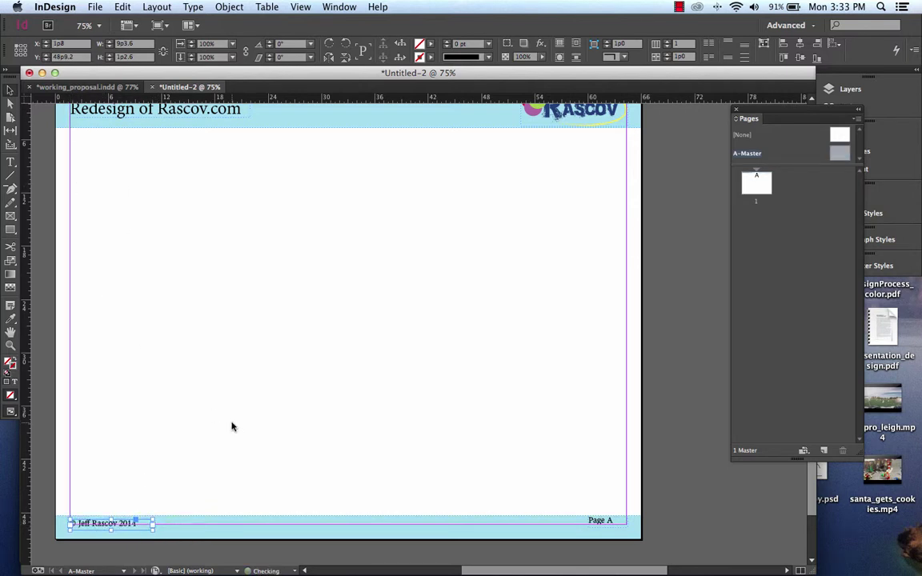
key(Up)
key(Up)
key(Up)
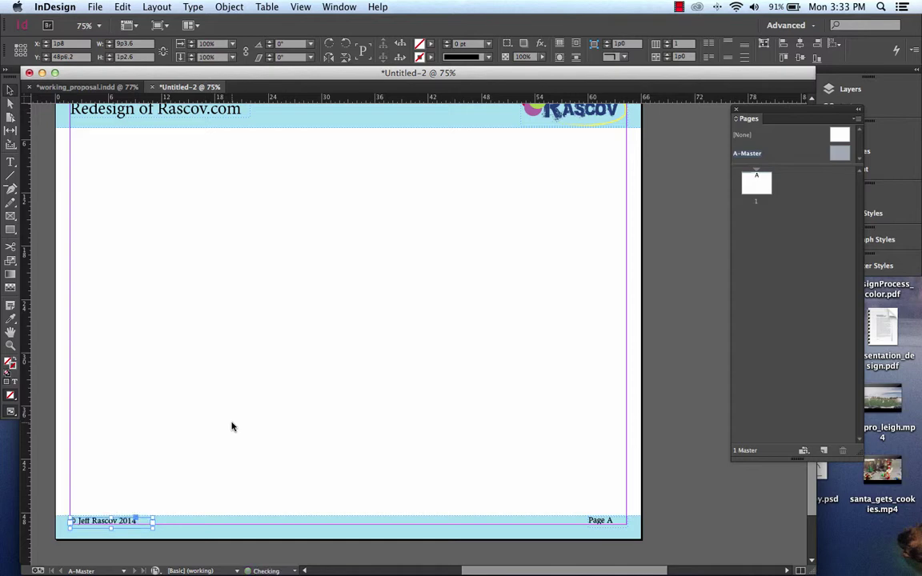
click(261, 399)
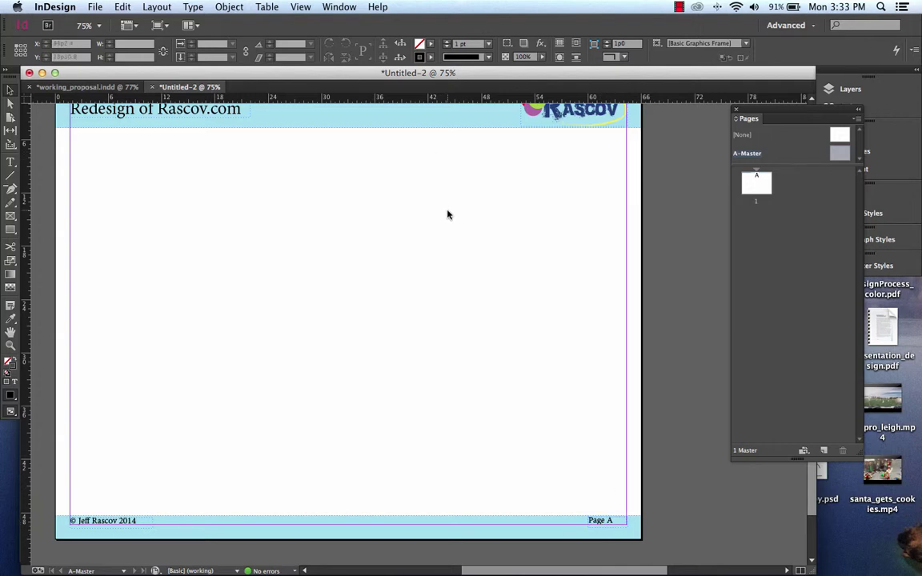
Step: Check the master's header, then open page 1 and examine how the header, footer and page number appear on it
scroll(458, 256, up, 3)
scroll(457, 257, down, 1)
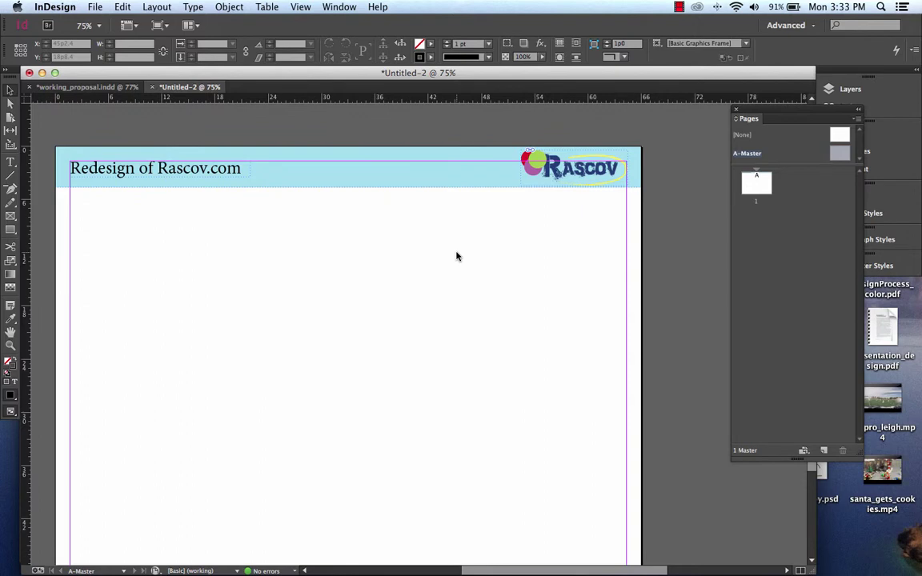
scroll(457, 256, down, 1)
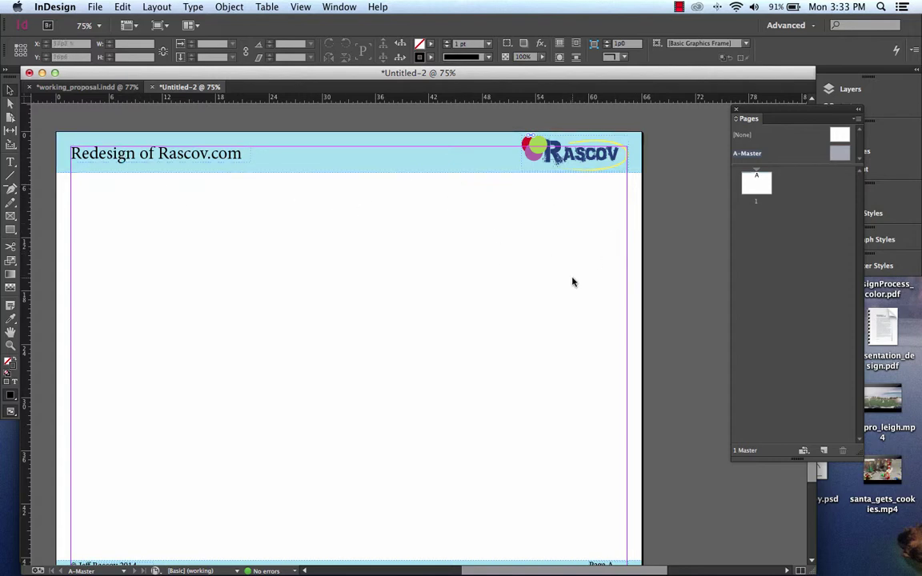
click(757, 184)
double_click(758, 184)
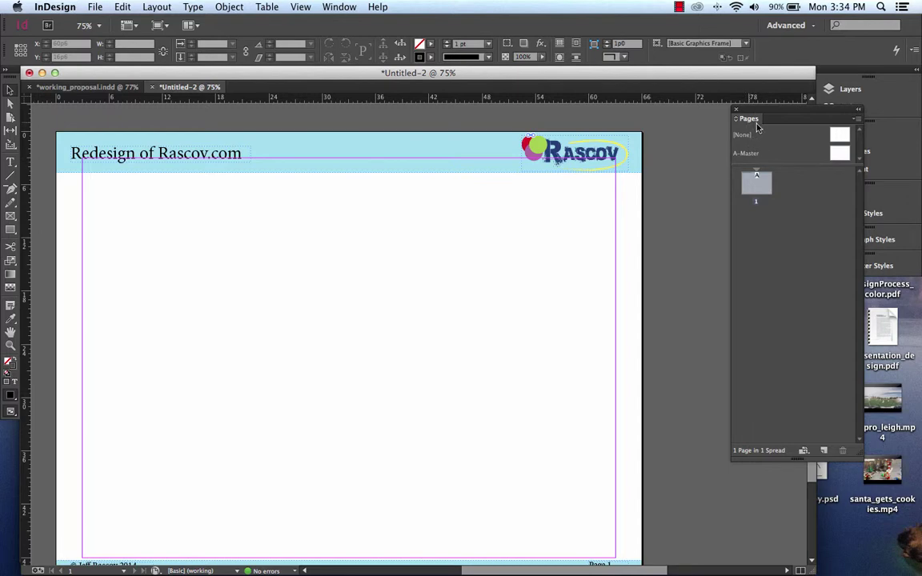
scroll(584, 219, down, 1)
scroll(584, 219, down, 2)
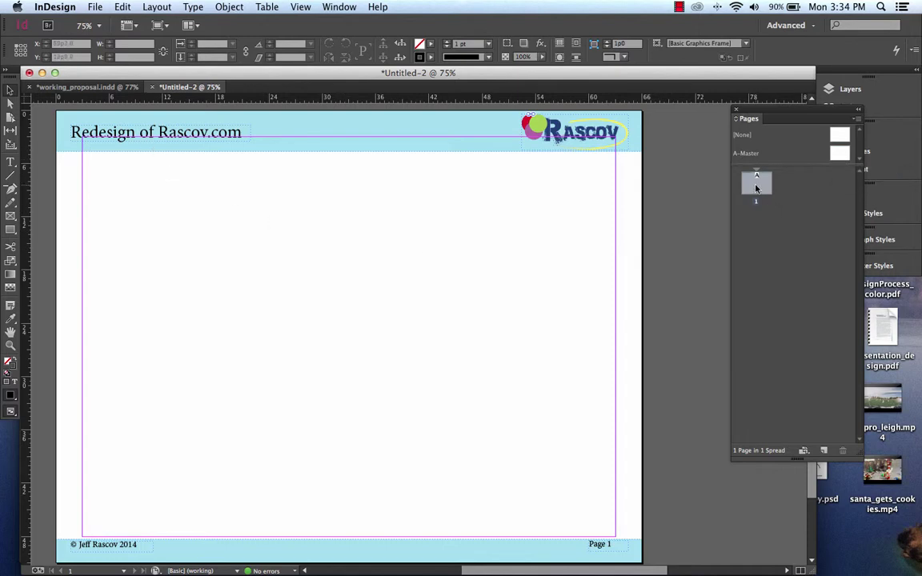
Step: Insert one page based on A-Master before page 1
drag(755, 170, 760, 183)
right_click(763, 188)
click(799, 192)
right_click(792, 194)
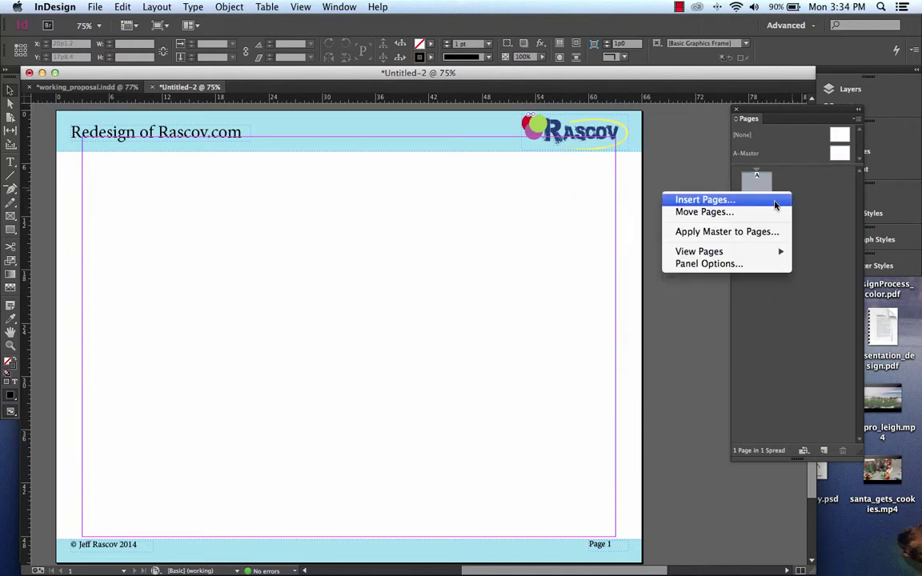
click(775, 205)
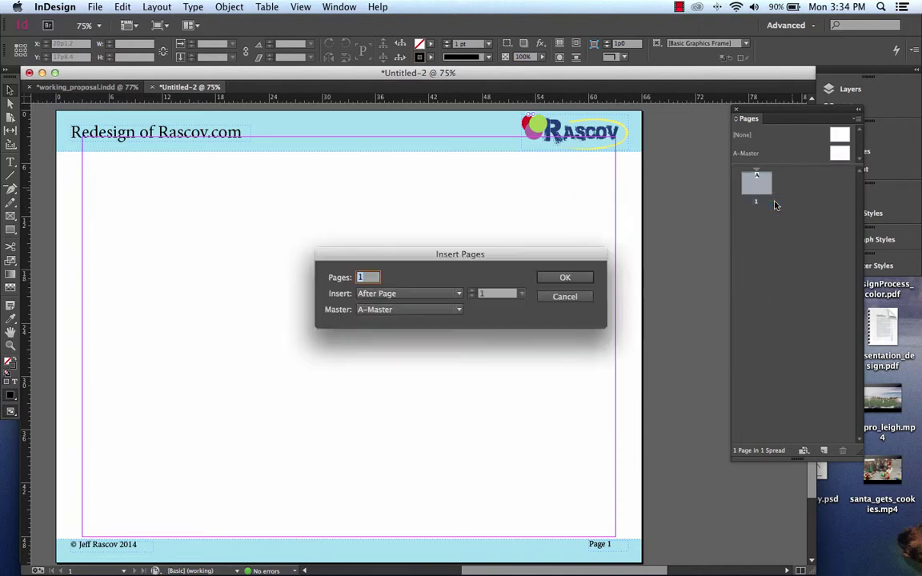
click(412, 294)
click(409, 320)
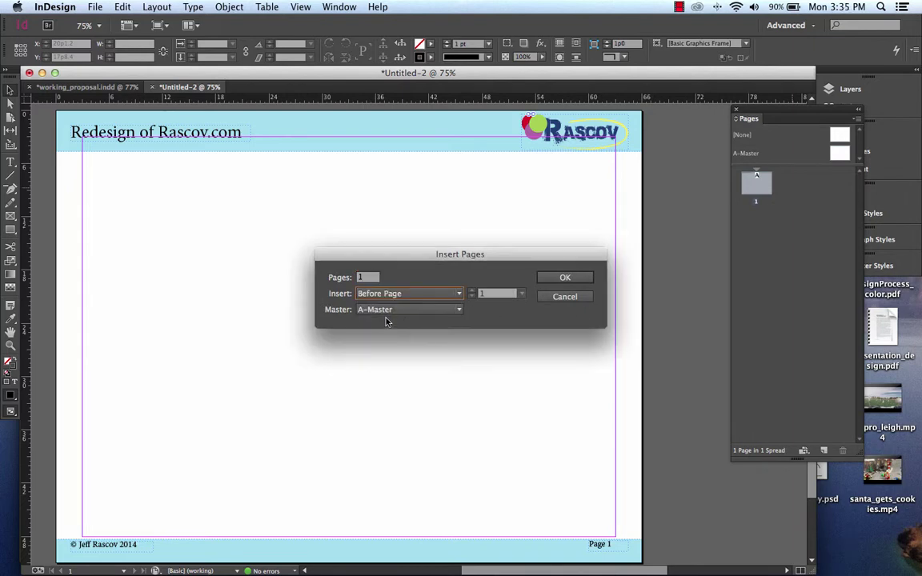
click(393, 294)
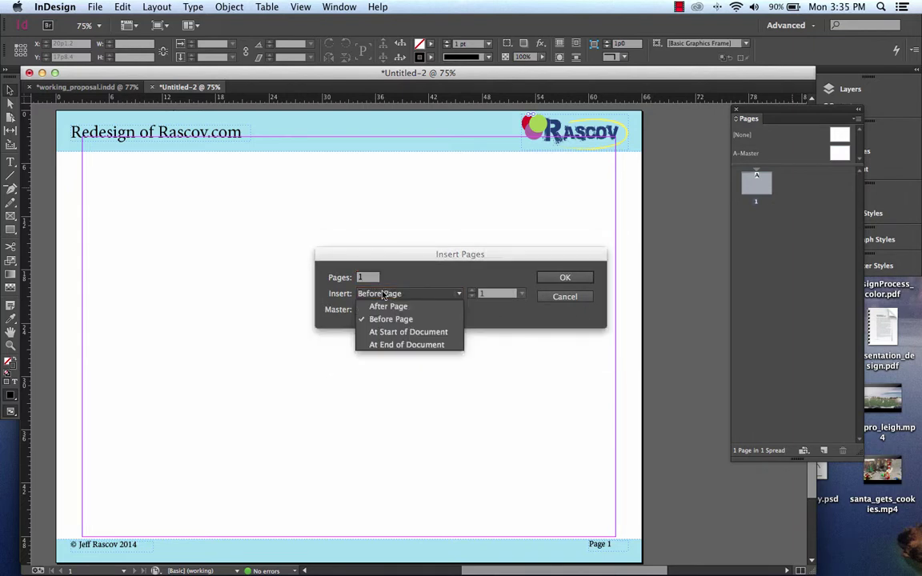
click(391, 319)
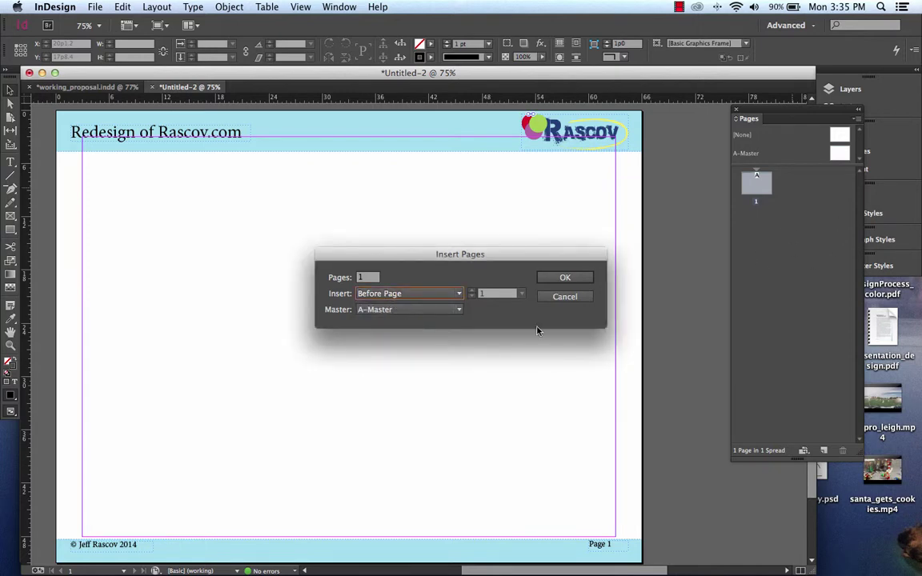
click(564, 278)
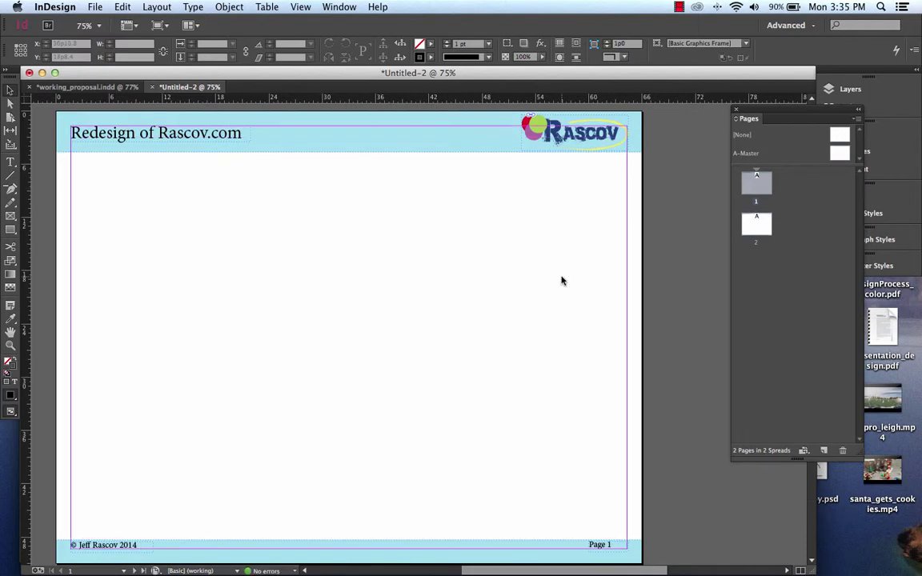
Step: View page 2 to check its footer page number, and return to page 1
click(761, 228)
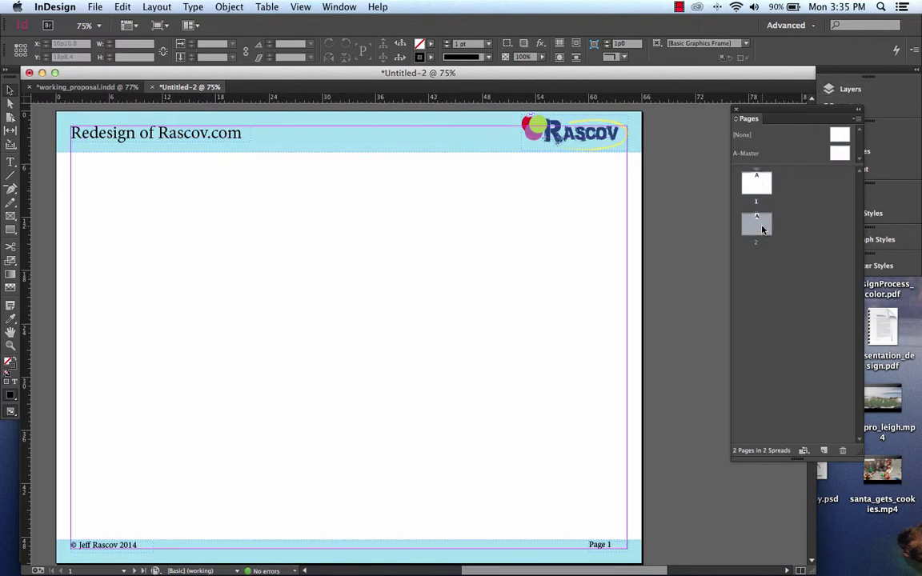
double_click(762, 228)
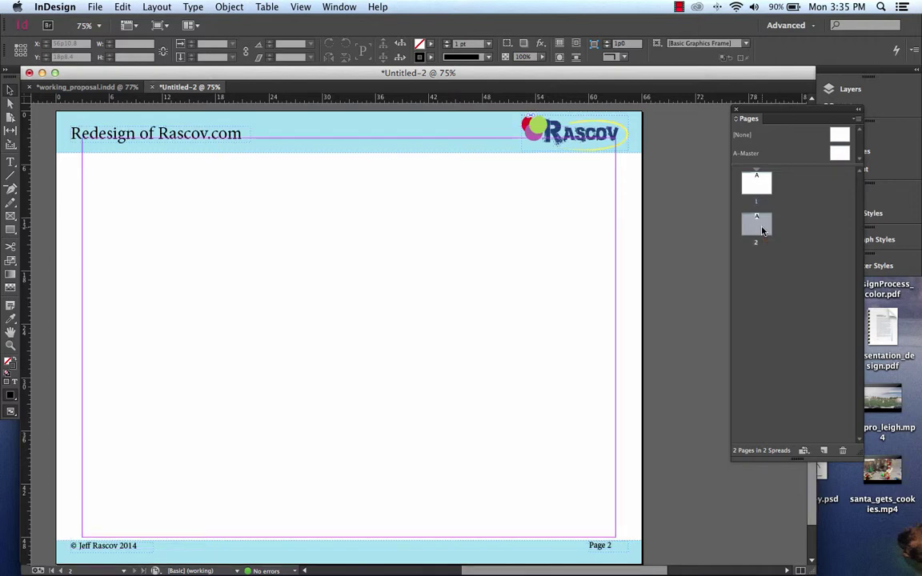
double_click(758, 183)
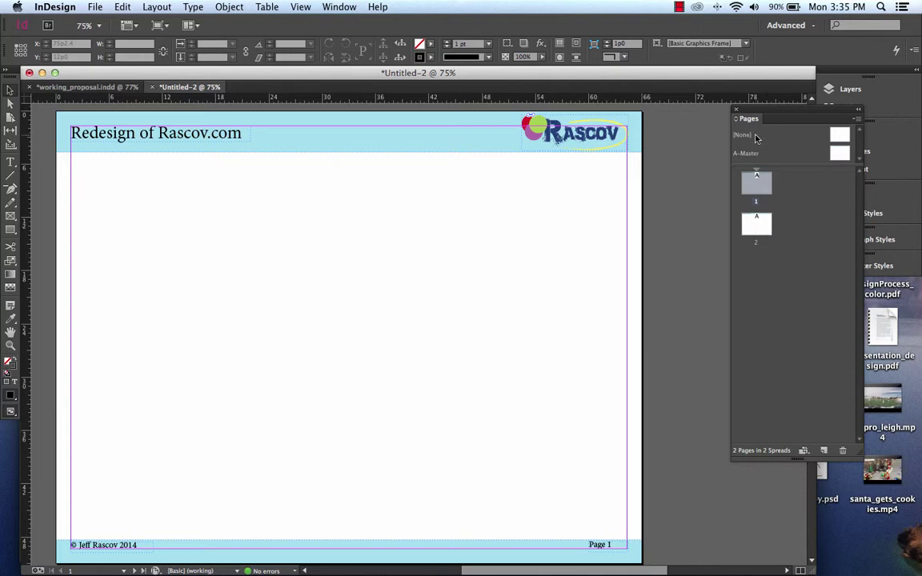
Step: Reposition and widen the Pages panel, and apply the [None] master to page 1
drag(772, 110, 693, 117)
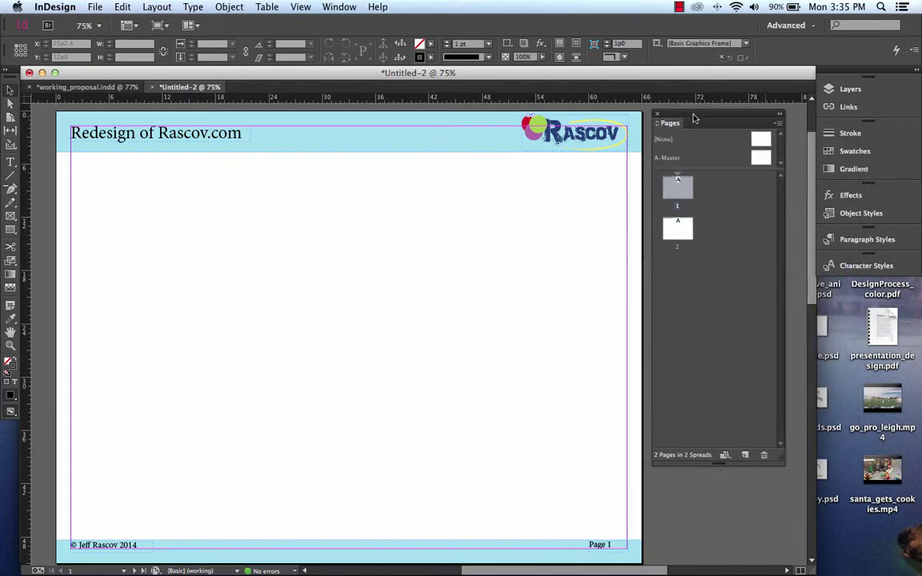
drag(782, 462, 860, 460)
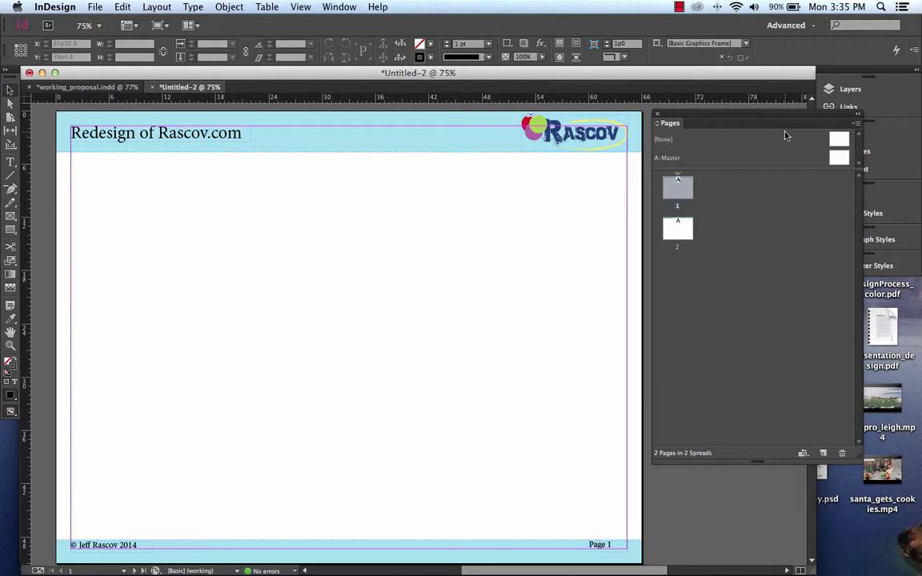
click(837, 140)
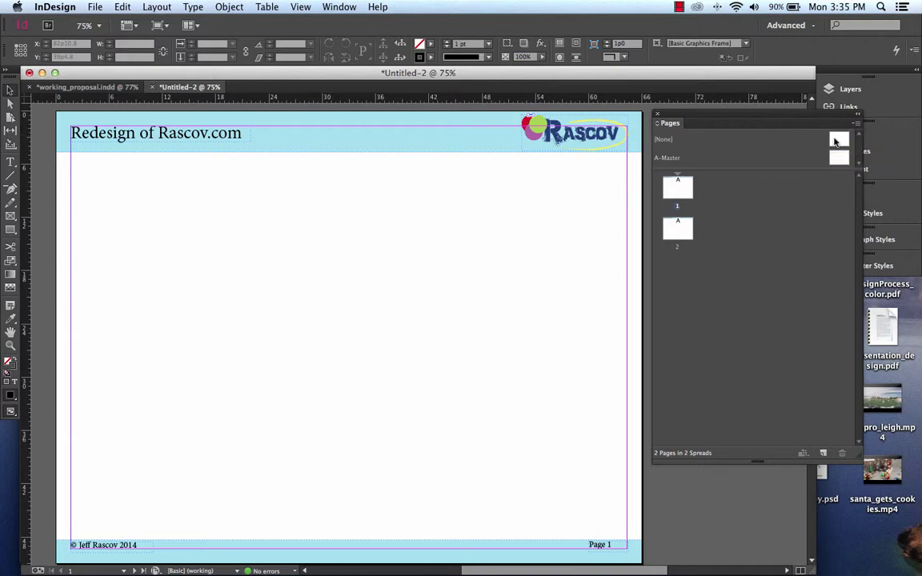
drag(836, 141, 683, 196)
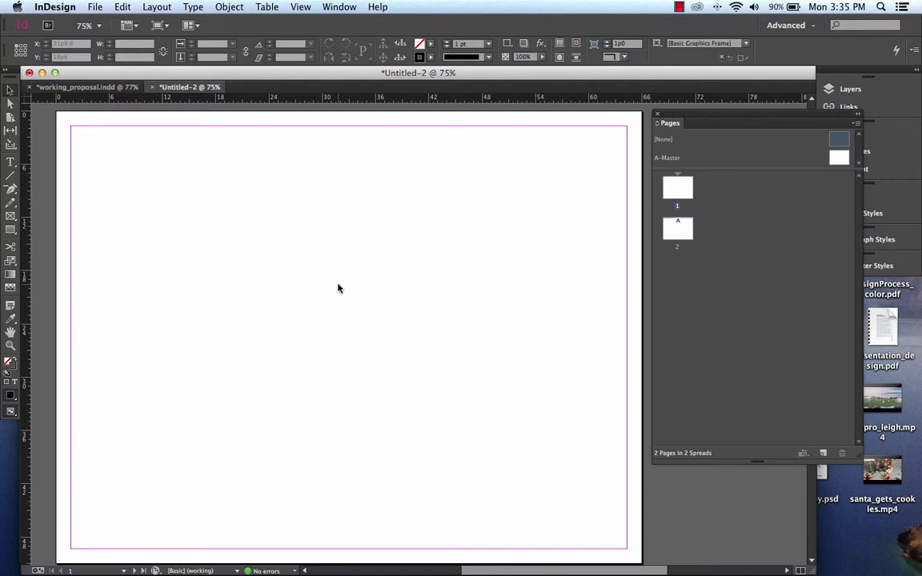
click(10, 162)
drag(208, 241, 471, 298)
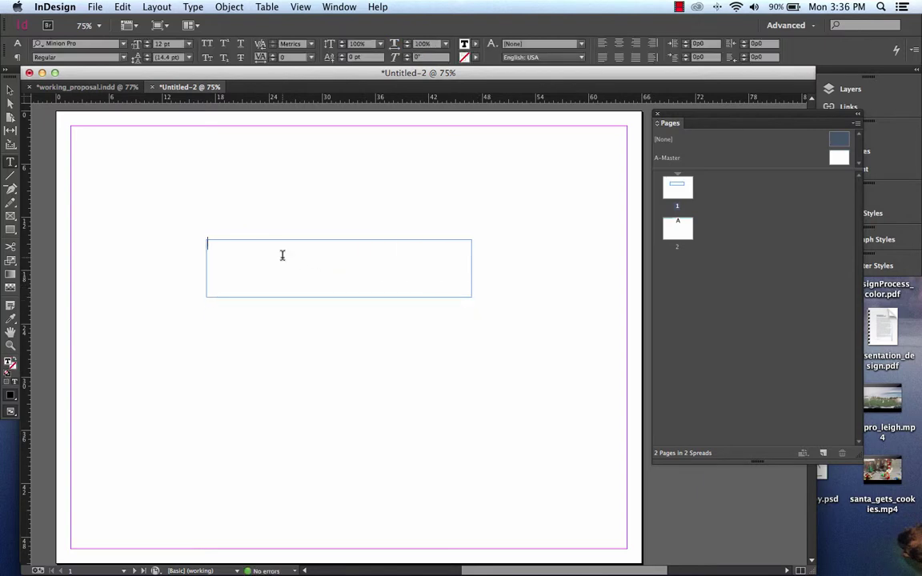
text(Redesign Prop)
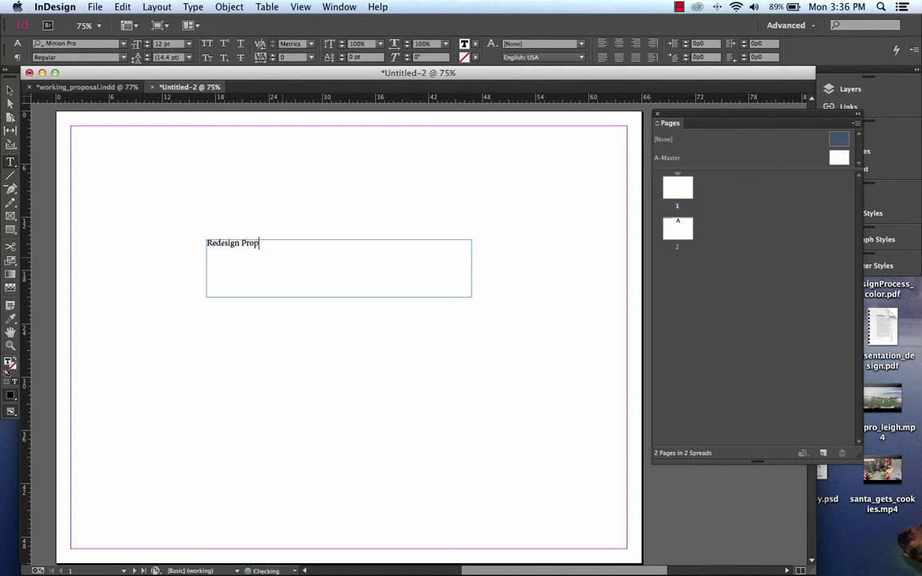
text(osal for Rwww.rascov.com)
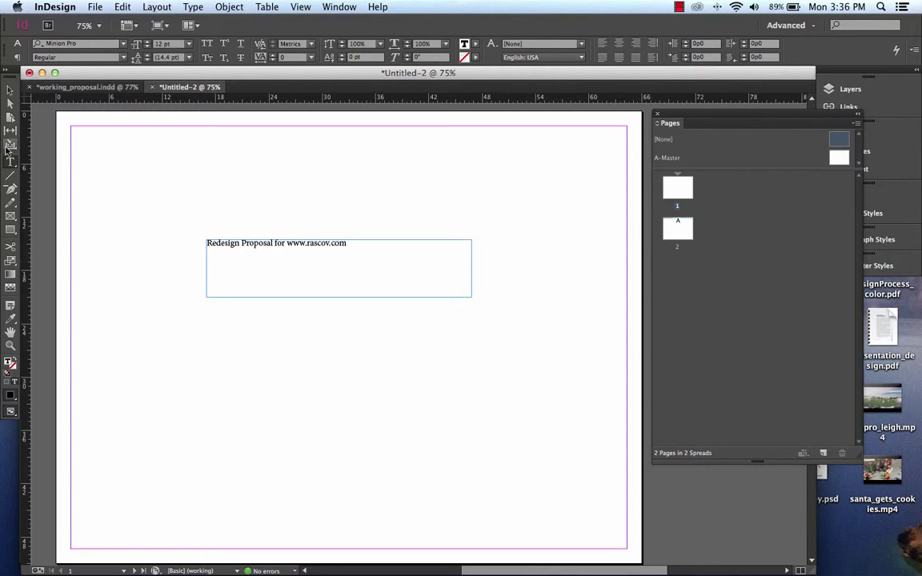
click(9, 89)
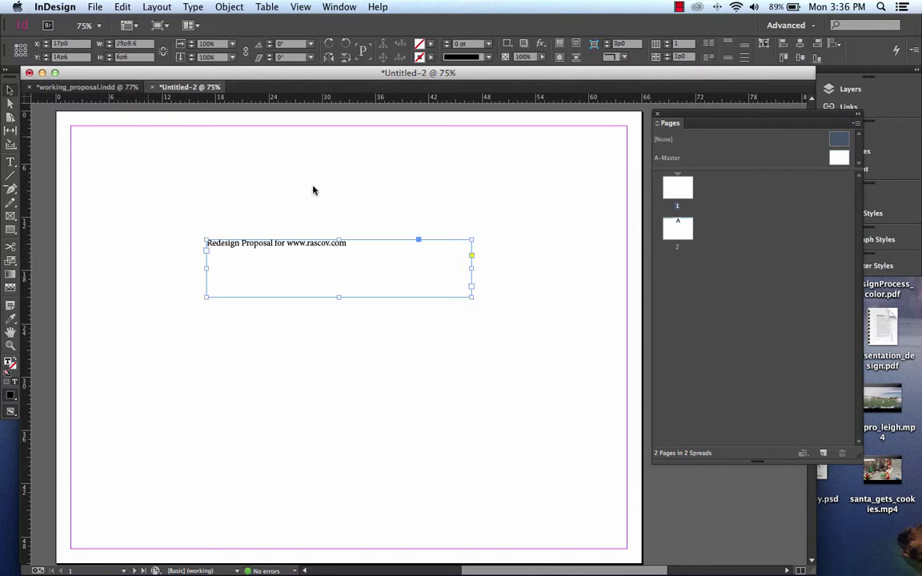
double_click(346, 245)
drag(347, 243, 191, 237)
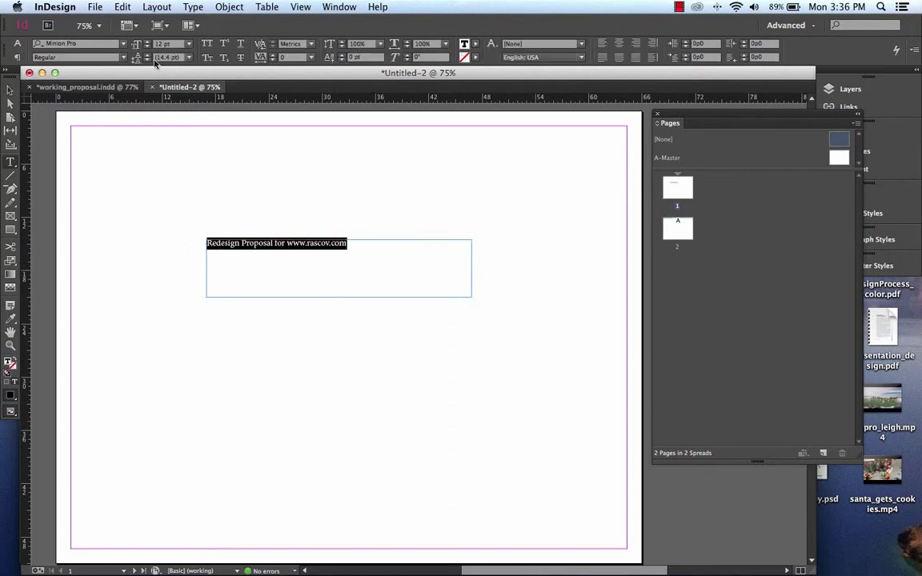
click(168, 43)
click(160, 181)
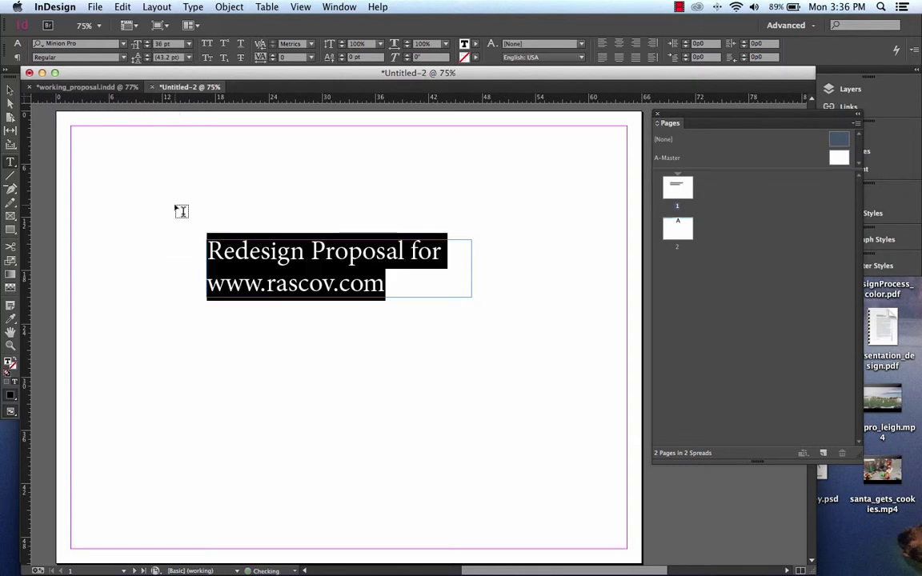
Step: Resize the title frame to about 49p0 by 4p5 so the title fits on one line, and move it down and left
click(9, 88)
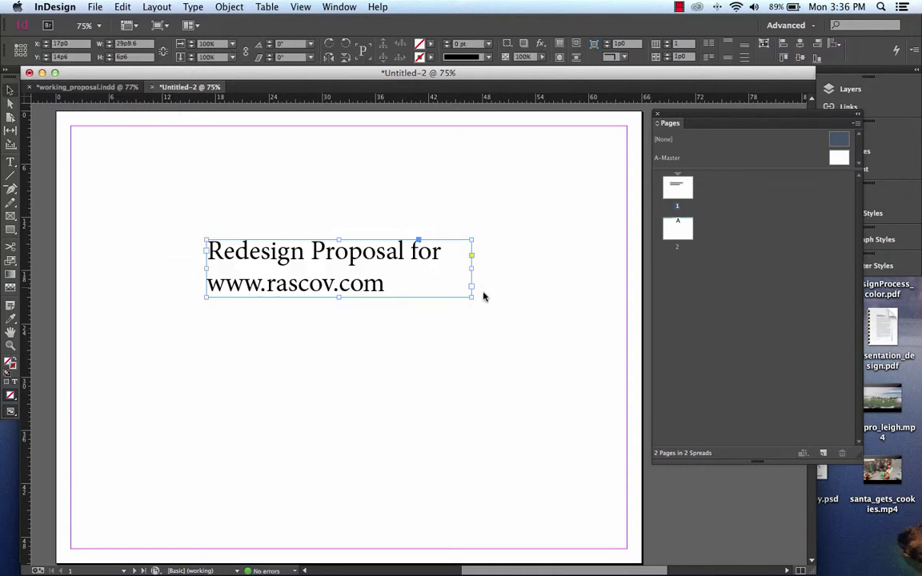
drag(472, 297, 580, 285)
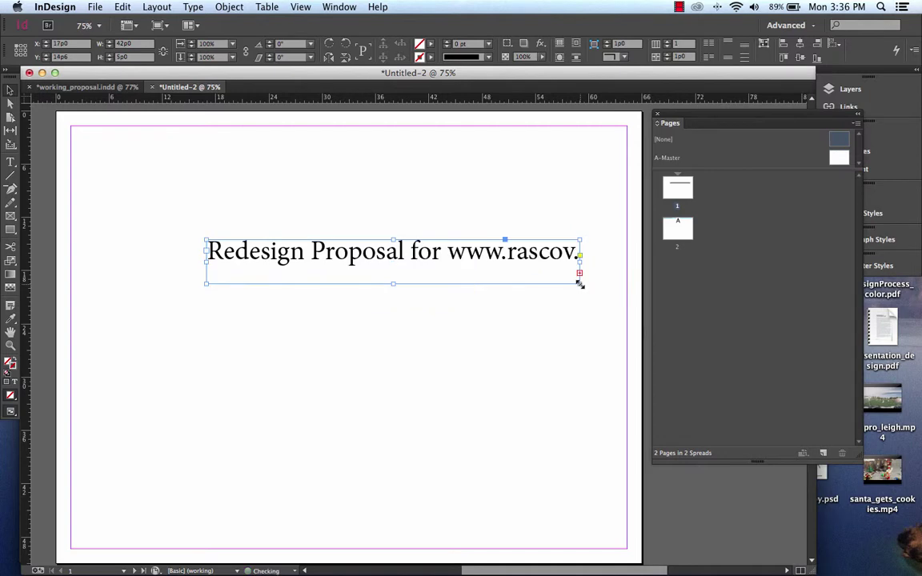
drag(447, 249, 406, 270)
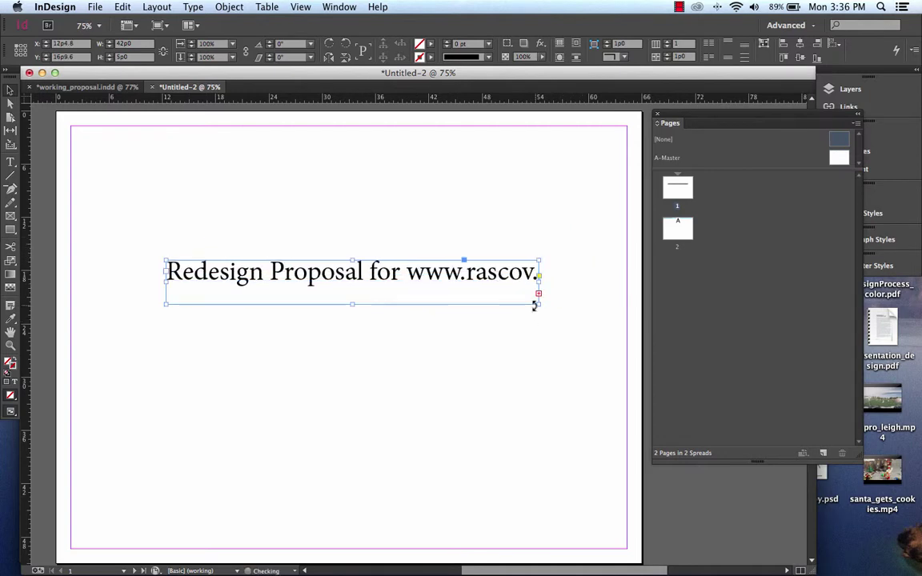
drag(539, 303, 602, 300)
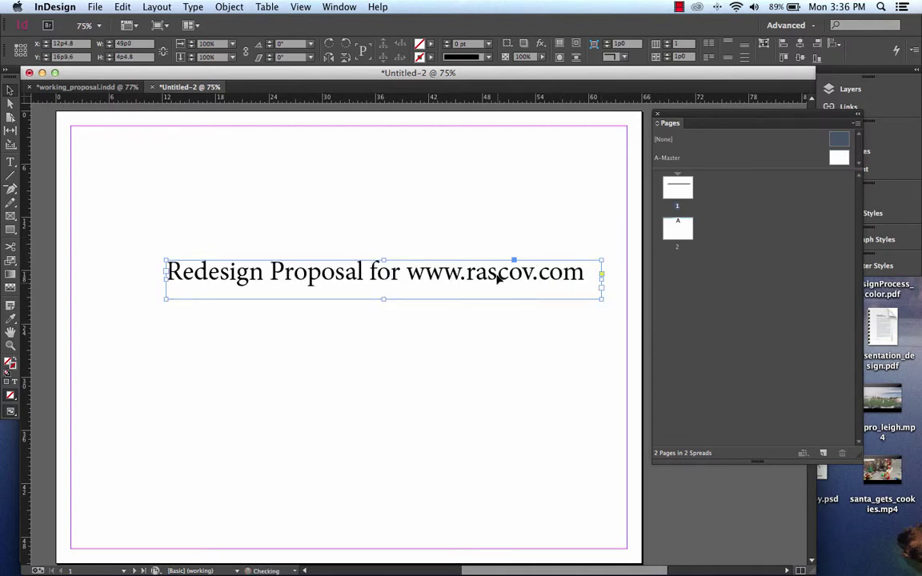
drag(497, 276, 487, 276)
click(354, 309)
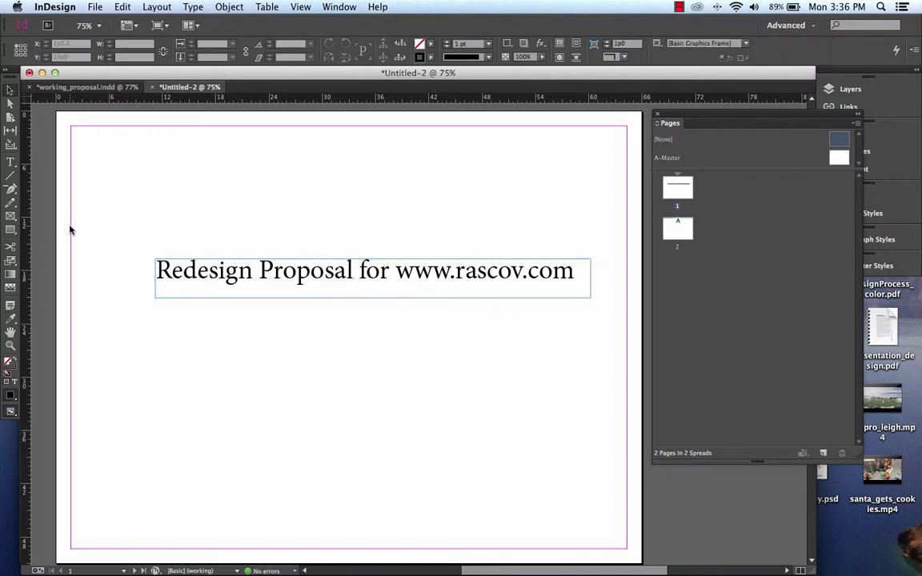
Step: Place jeff_logo.ai at about 24p by 8p below the title on page 1, nudging it slightly down and left
click(95, 6)
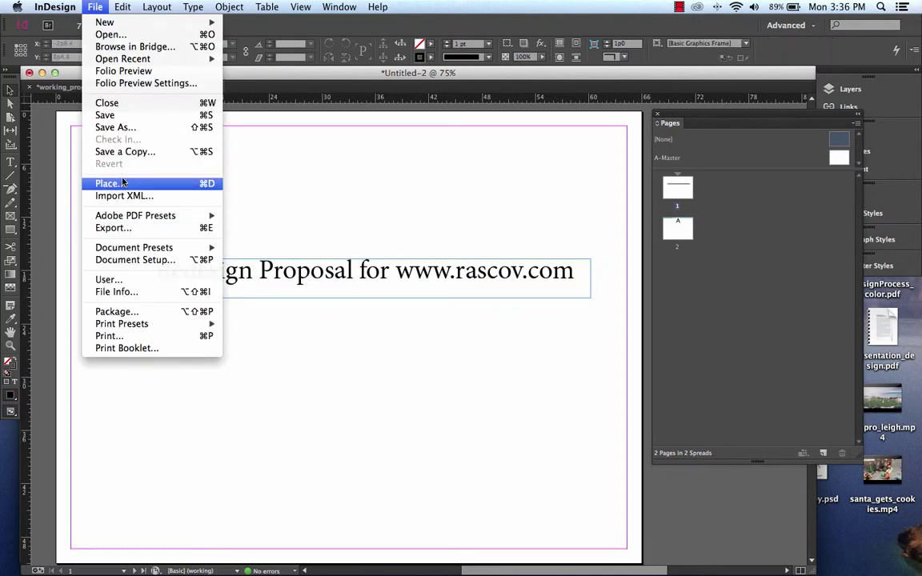
click(112, 183)
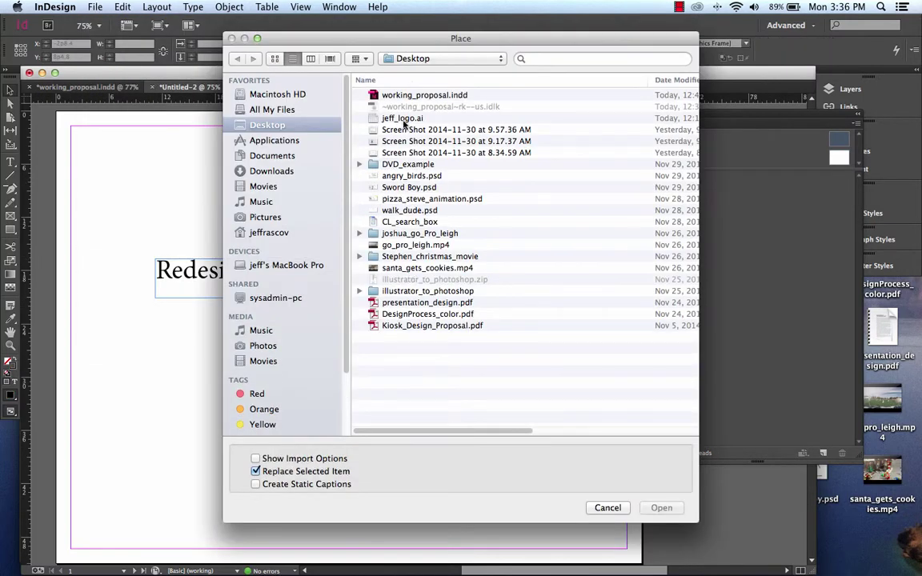
click(404, 117)
click(661, 508)
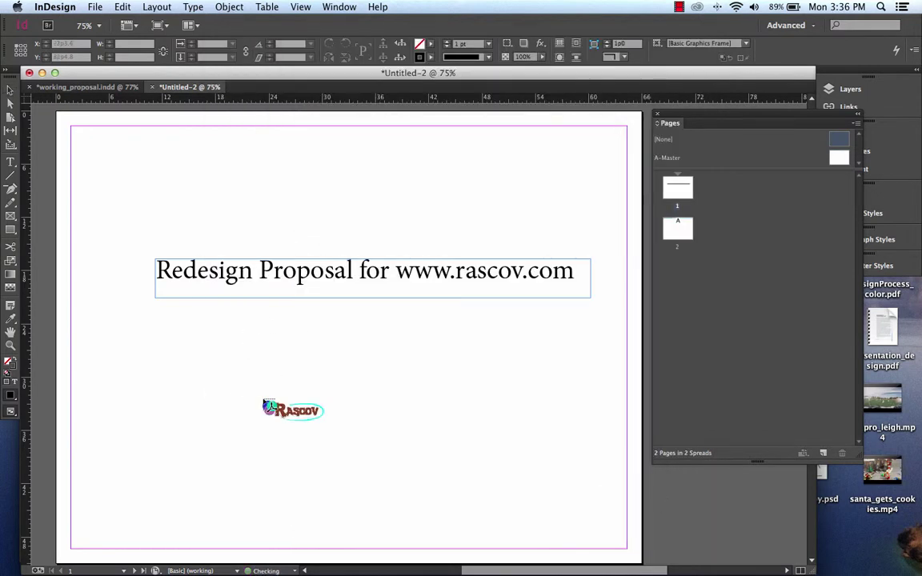
drag(251, 371, 465, 441)
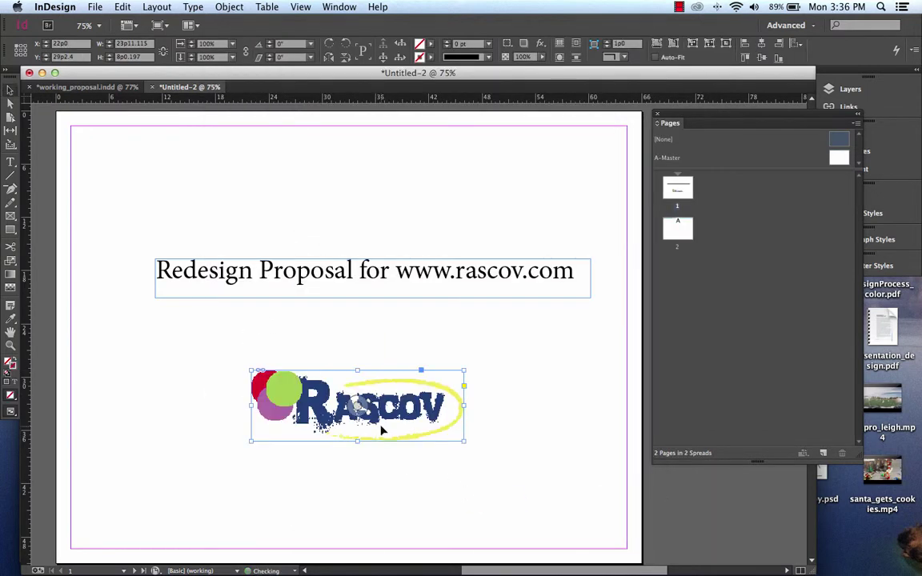
drag(304, 389, 292, 404)
click(181, 243)
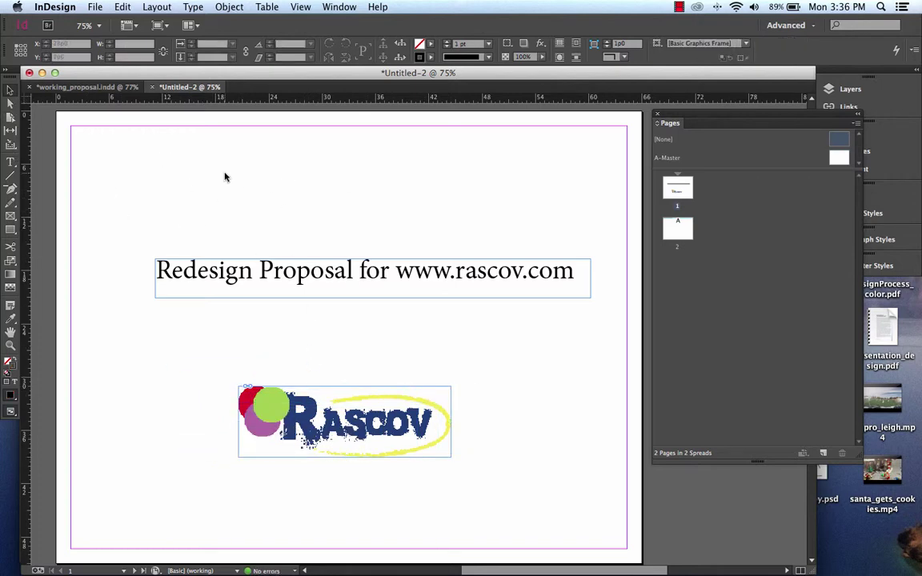
Step: Draw a rectangle about 51p2 by 5p0 above the title and fill it with the C=100 M=0 Y=0 K=0 swatch
drag(101, 148, 558, 193)
key(Escape)
click(427, 43)
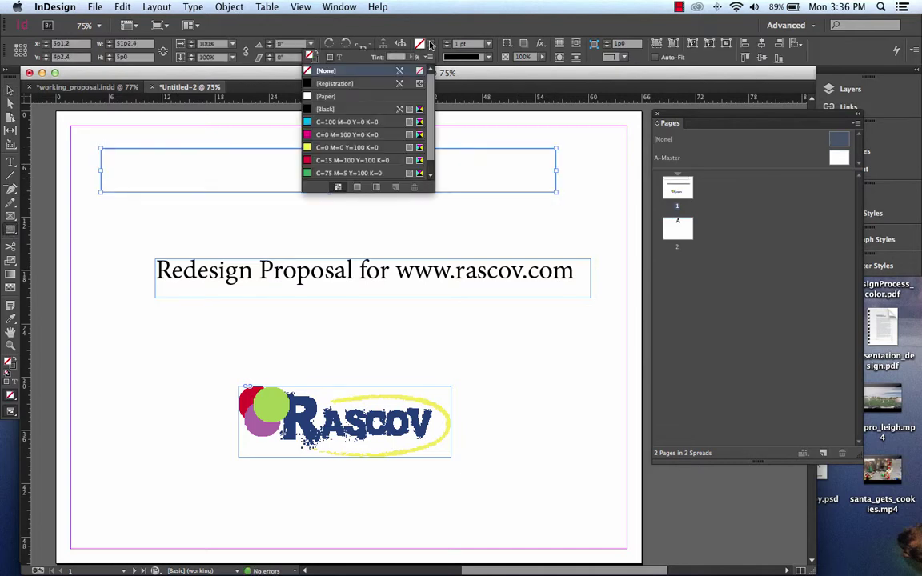
click(346, 122)
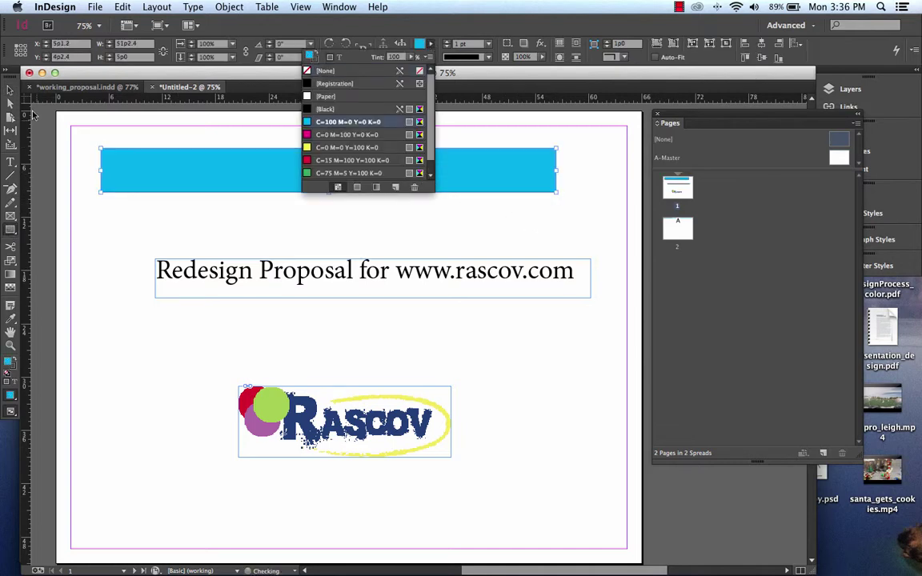
Step: Move the cyan rectangle over the title and send it to the back
click(10, 90)
drag(366, 160, 412, 271)
click(154, 6)
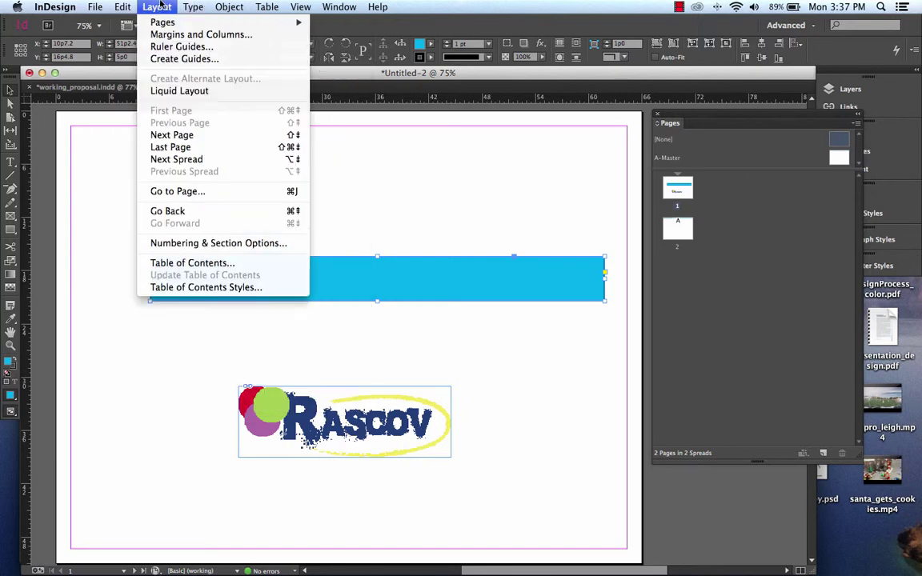
mouse_move(207, 6)
mouse_move(301, 46)
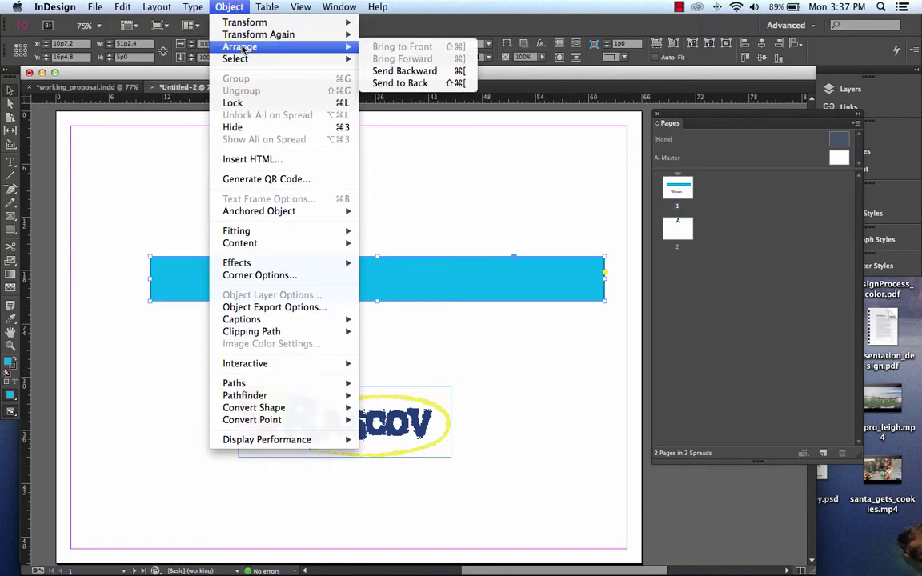
click(409, 83)
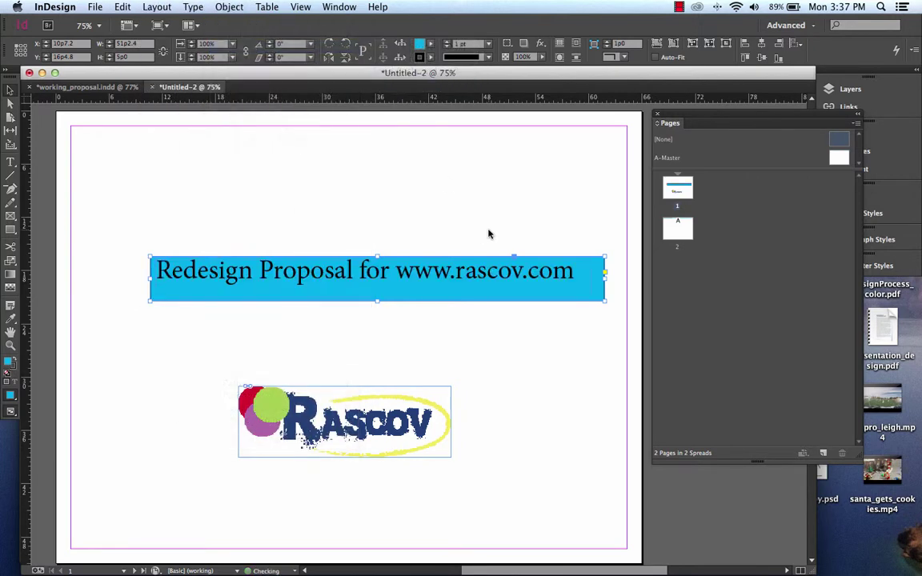
Step: Center the title text within the cyan bar, and move bar and title together left to about X 7p10
click(586, 277)
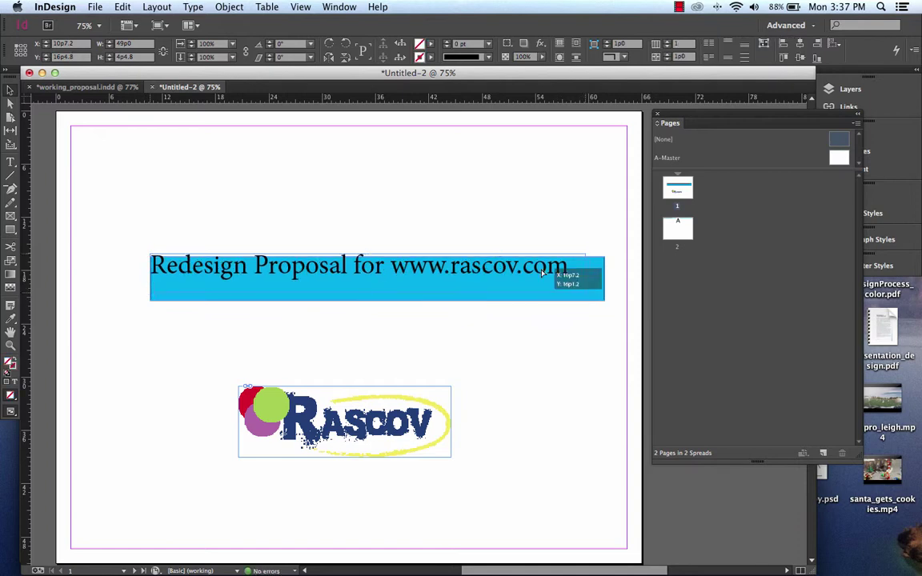
drag(544, 272, 556, 278)
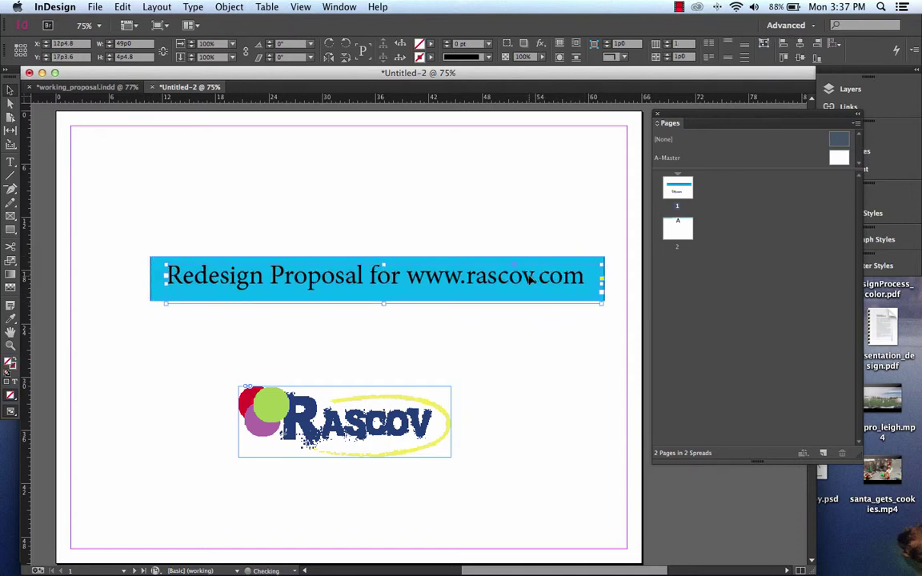
click(446, 196)
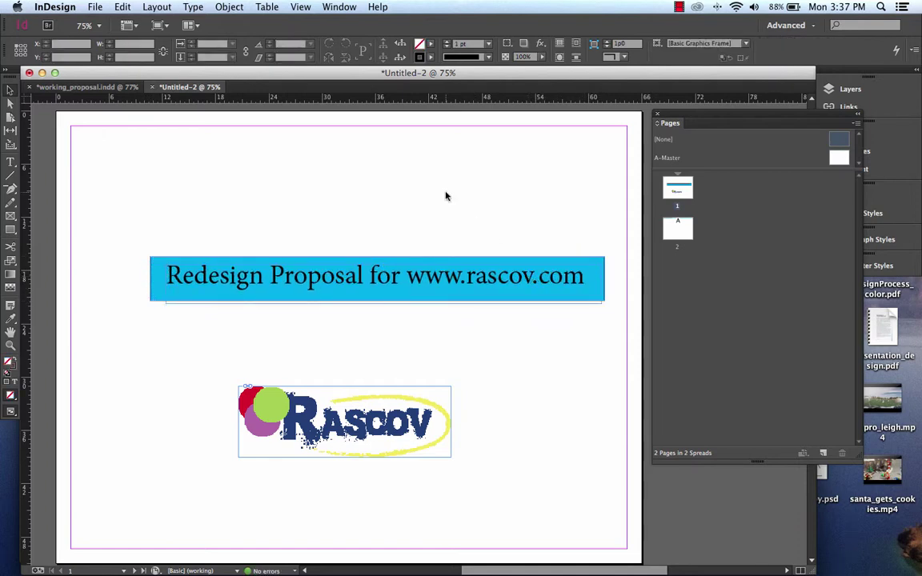
drag(120, 224, 625, 336)
drag(493, 254, 469, 255)
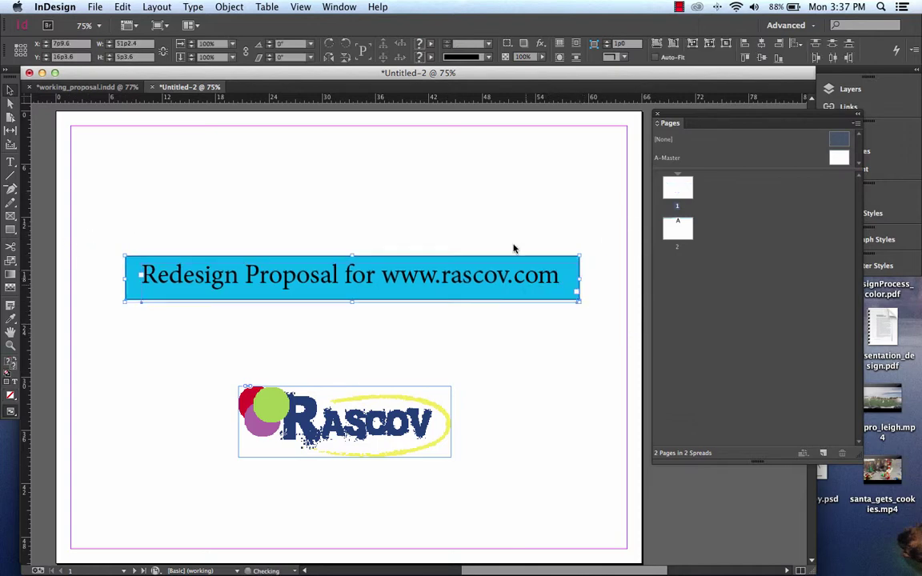
click(643, 195)
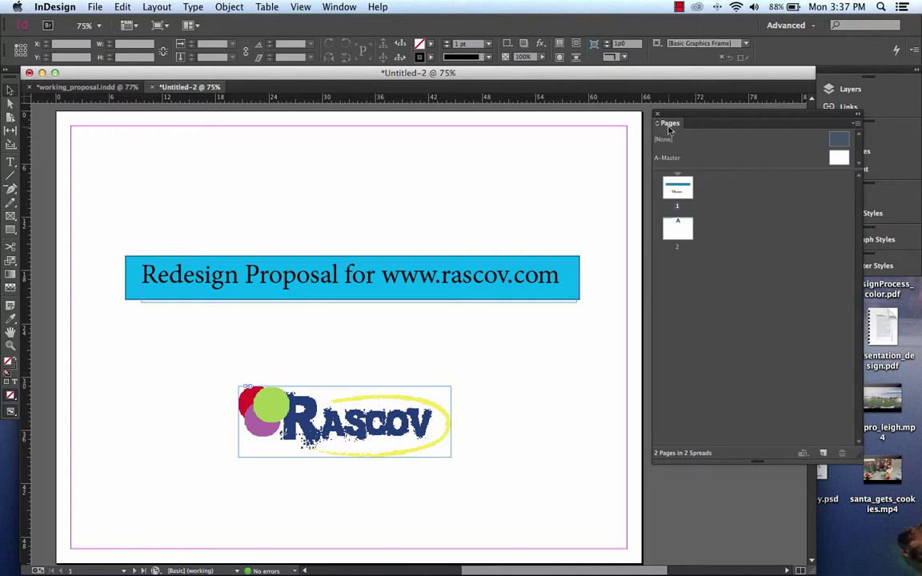
Step: Open page 2 and add a text frame just below the header at the left margin, reading "Project Overview"
drag(663, 140, 684, 192)
double_click(678, 230)
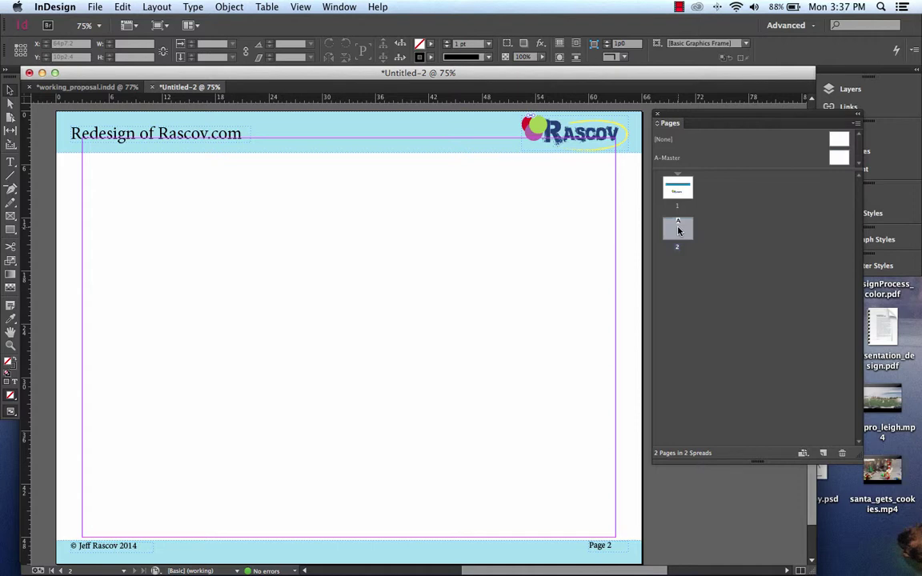
click(12, 152)
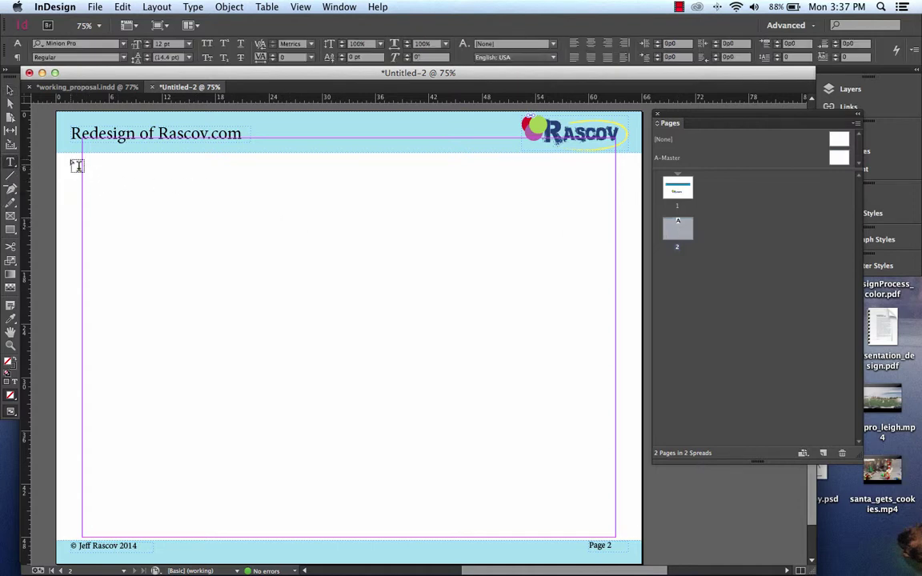
drag(71, 160, 251, 175)
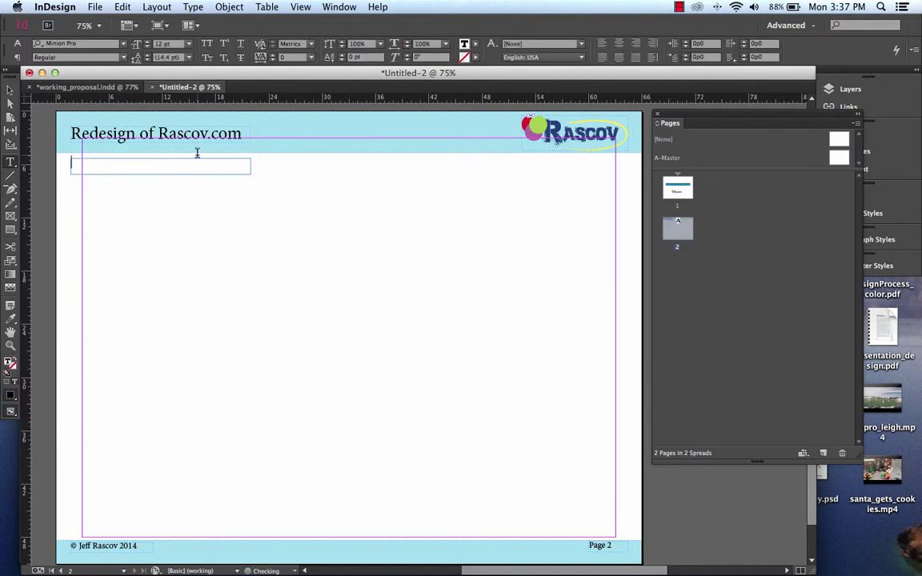
text(Project Overview)
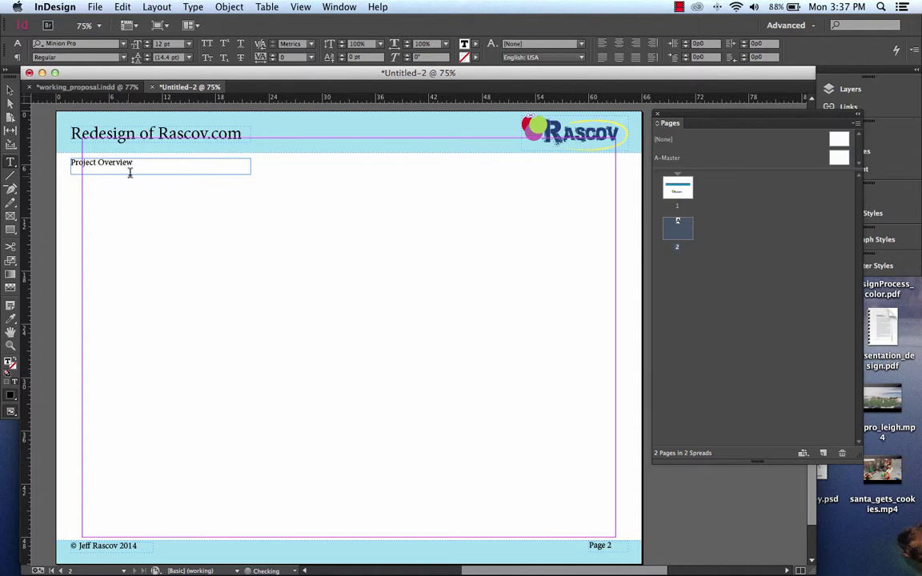
Step: Set the "Project Overview" heading to 24 pt and resize its text frame to about 18p6 by 2p2
drag(133, 164, 56, 163)
click(188, 43)
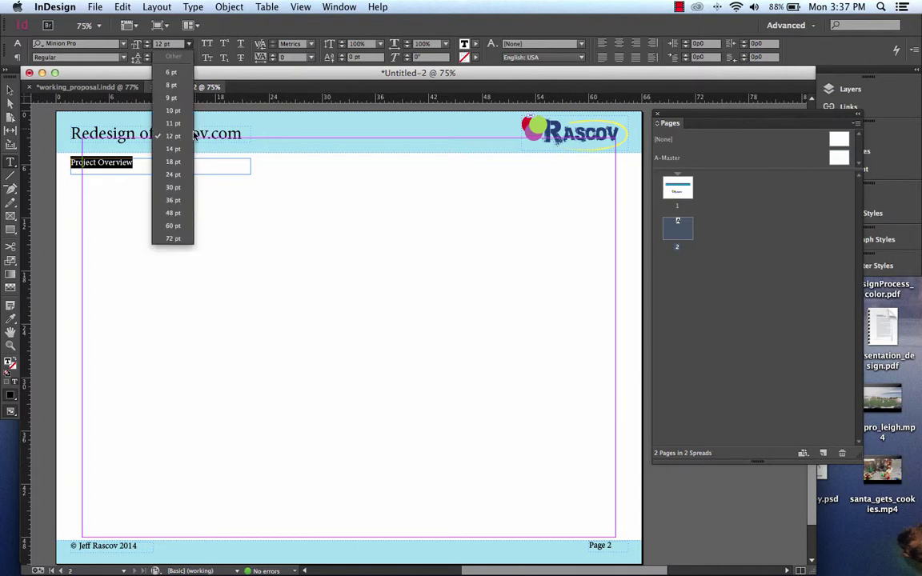
click(180, 174)
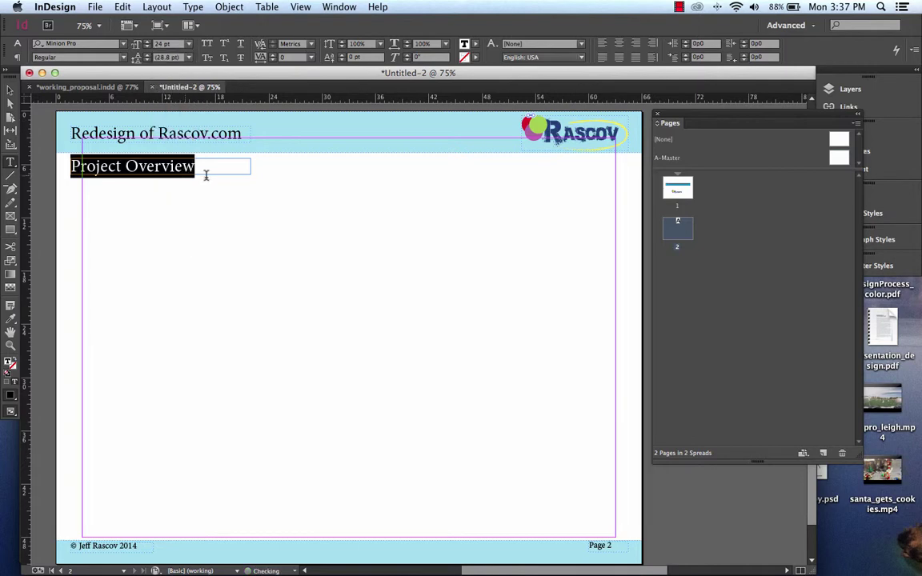
click(11, 89)
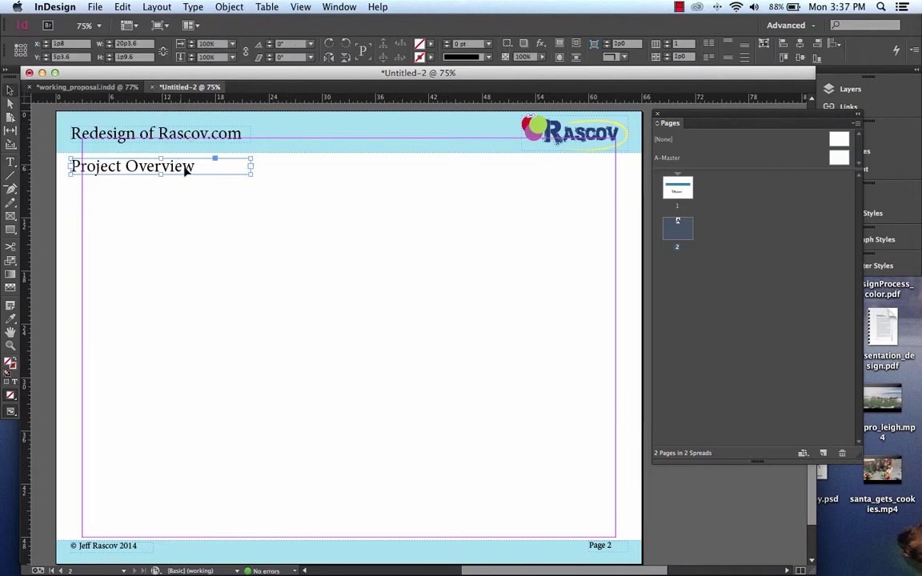
drag(251, 176, 235, 178)
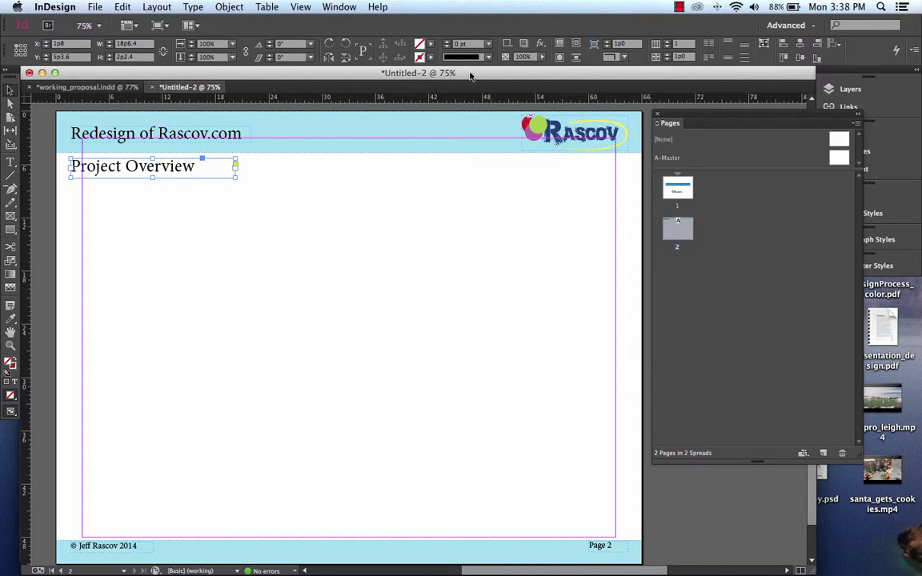
Step: Try the C=100 M=0 Y=0 K=0 swatch as the fill of the "Project Overview" heading text
click(339, 7)
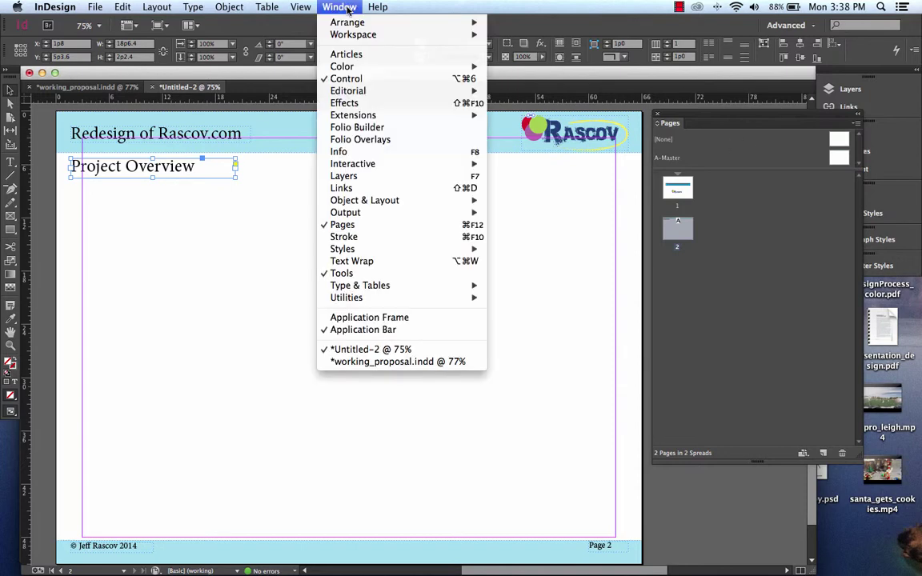
click(347, 10)
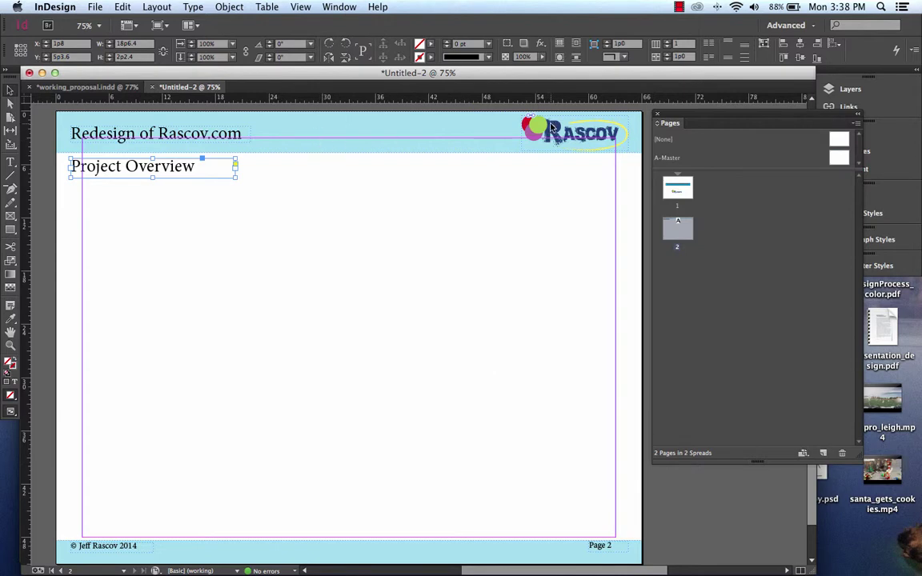
double_click(182, 165)
triple_click(197, 168)
scroll(197, 168, left, 3)
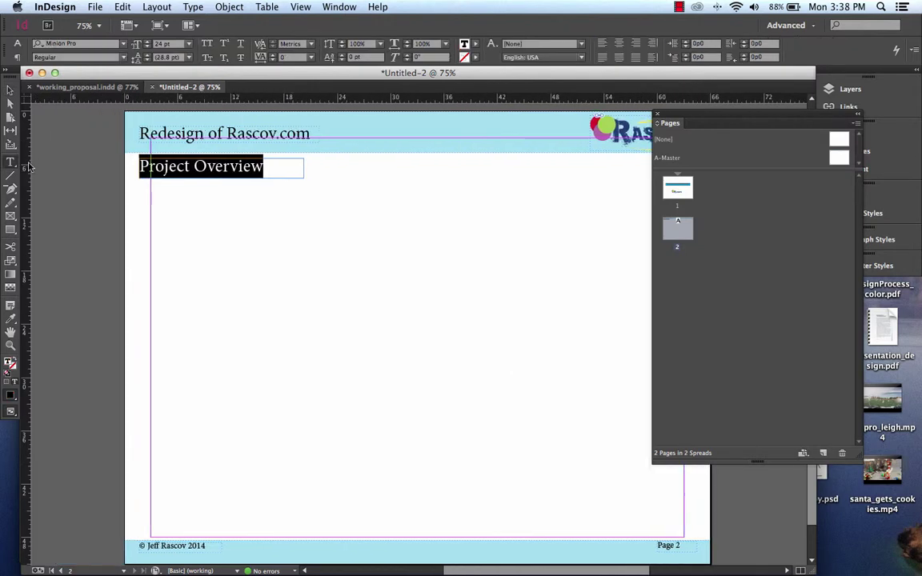
click(476, 45)
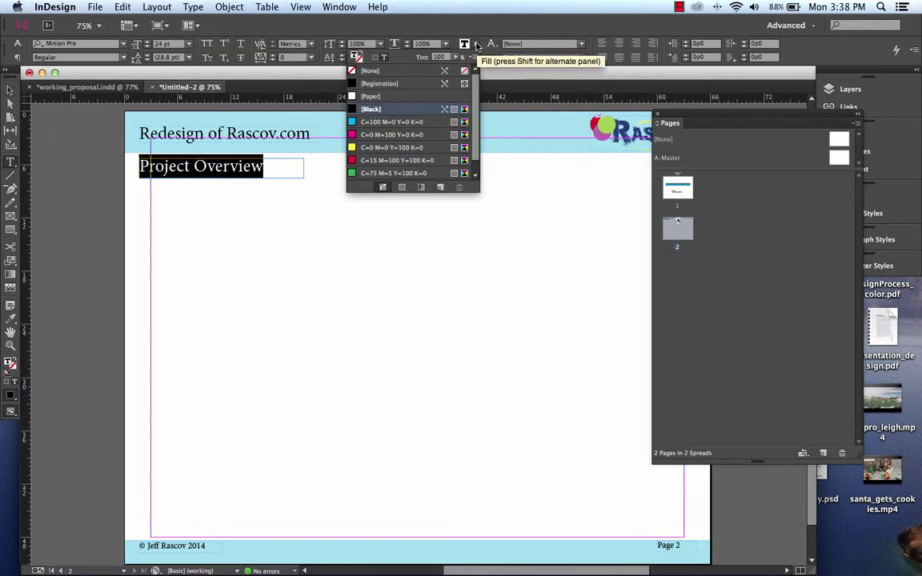
click(376, 121)
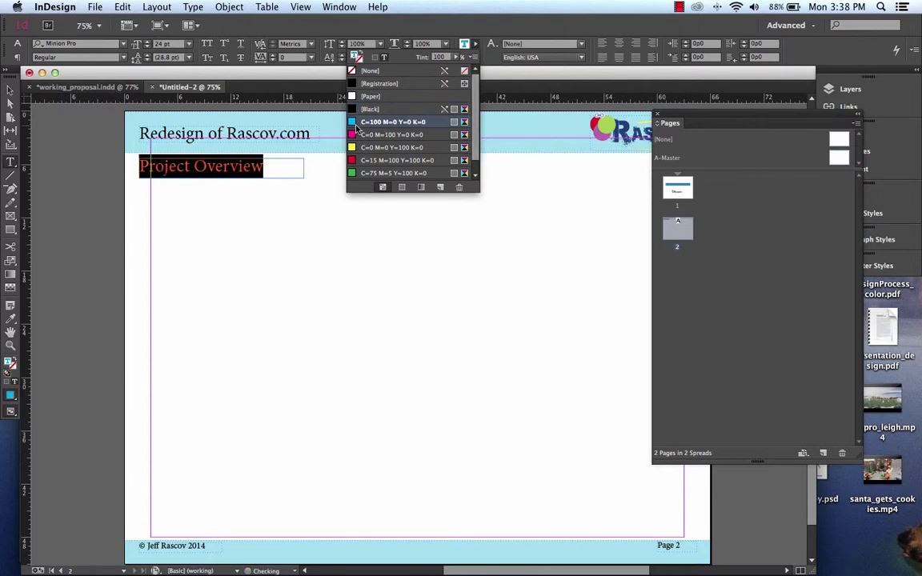
click(10, 89)
click(226, 172)
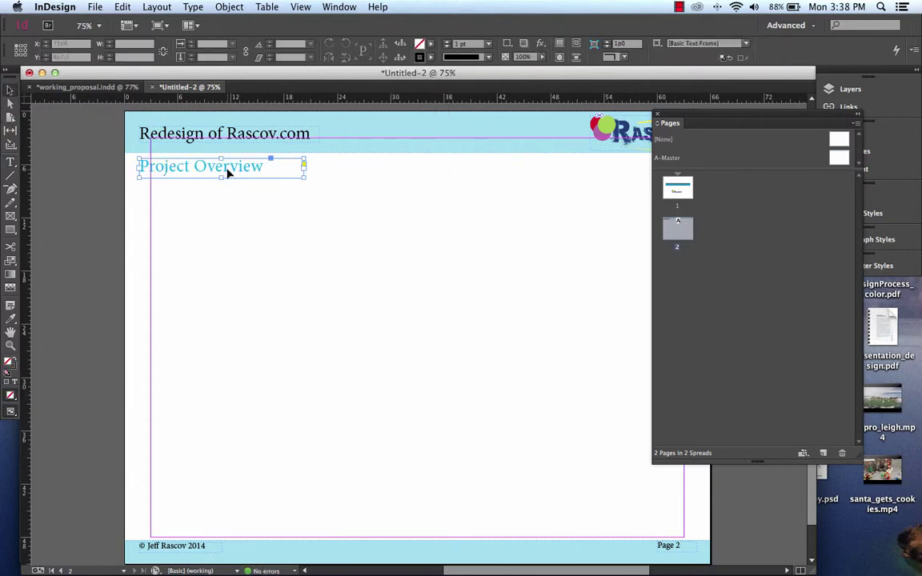
Step: Fill the "Project Overview" heading text with the dark blue C=100 M=90 Y=10 K=0 swatch
double_click(257, 164)
drag(267, 166, 71, 156)
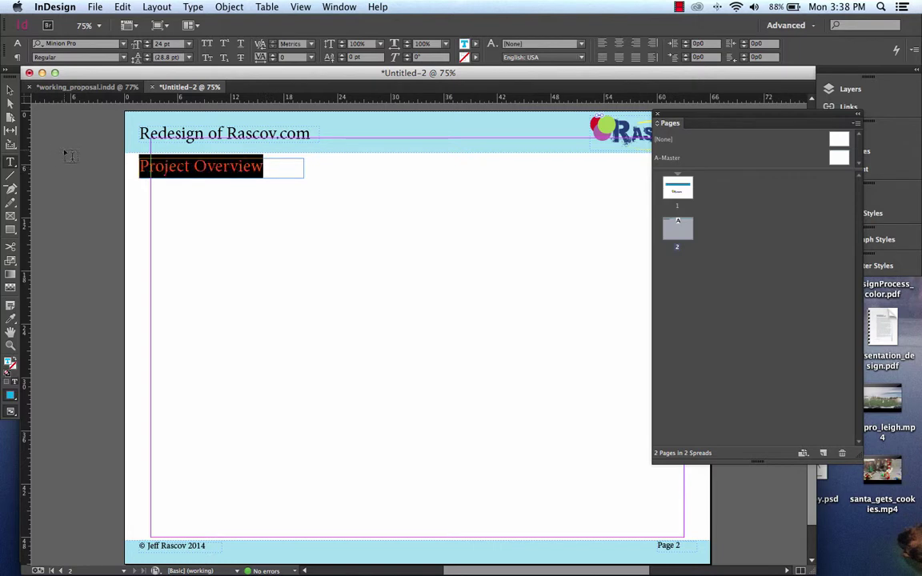
click(475, 44)
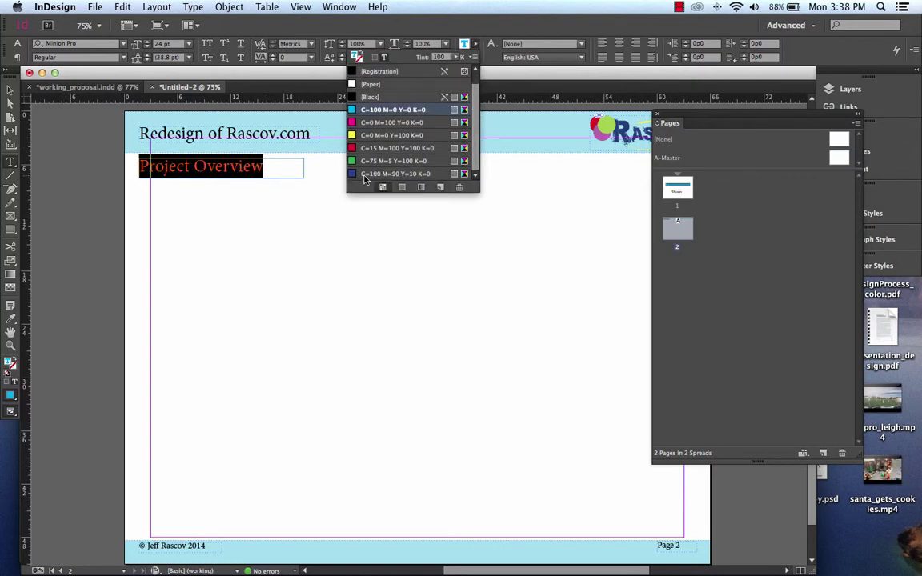
click(396, 174)
click(7, 90)
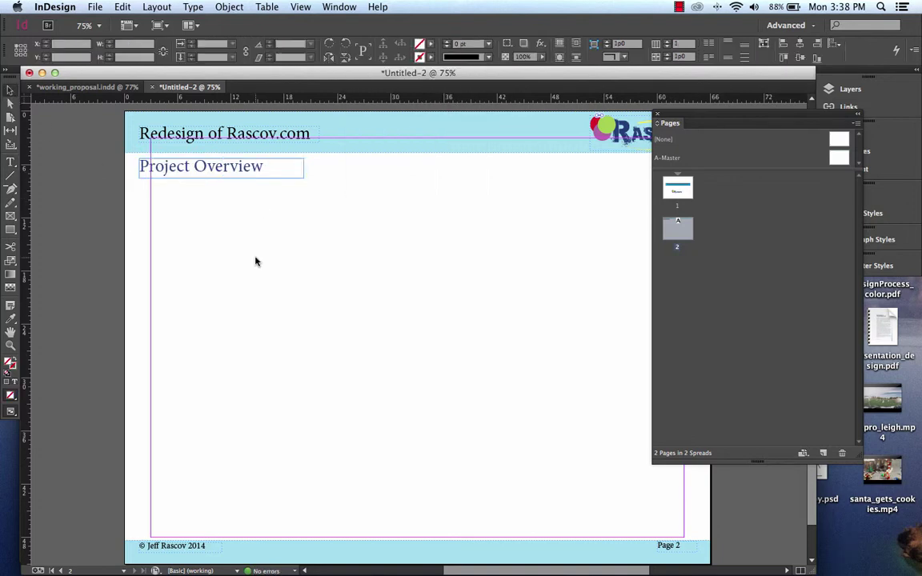
Step: Move the heading frame slightly down to about Y 6p1, keeping it aligned with the header title, and deselect it
click(234, 175)
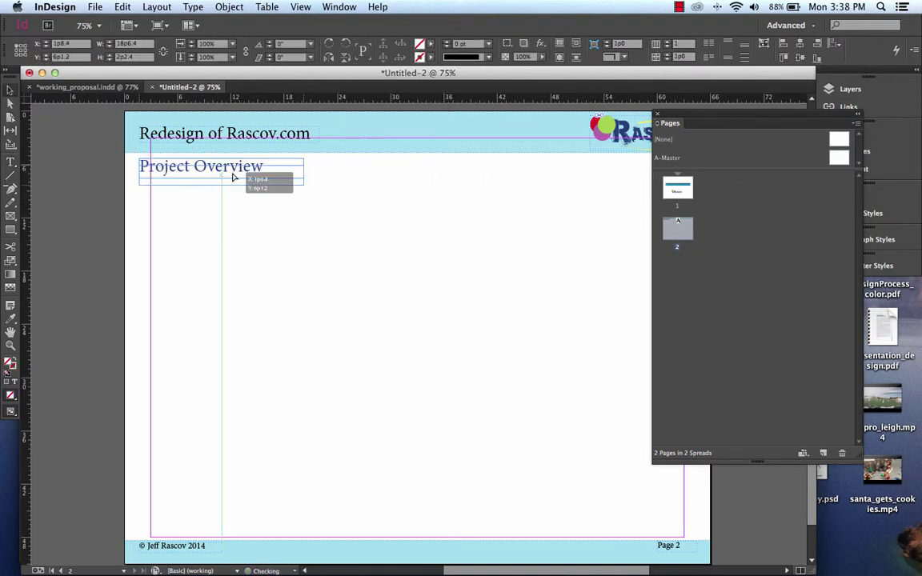
drag(233, 176, 237, 180)
click(249, 231)
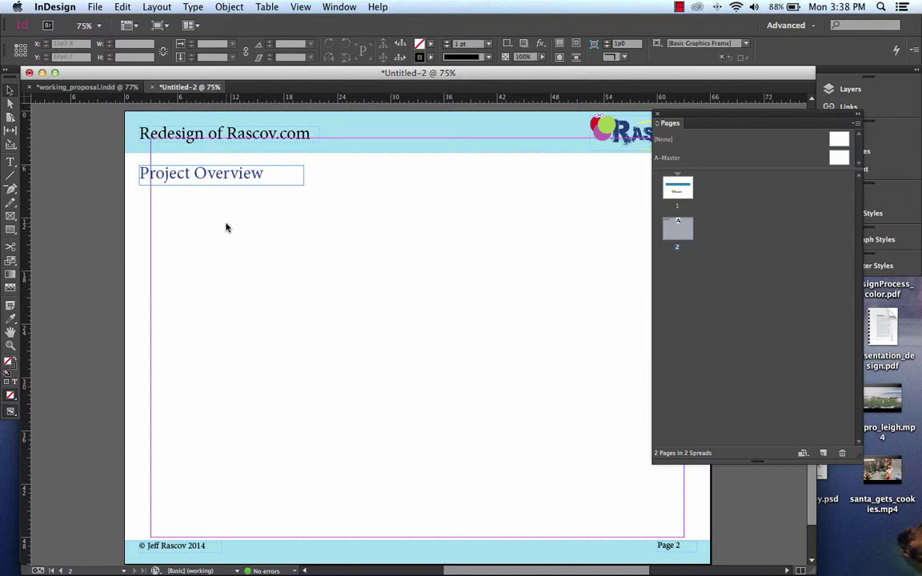
drag(227, 224, 195, 183)
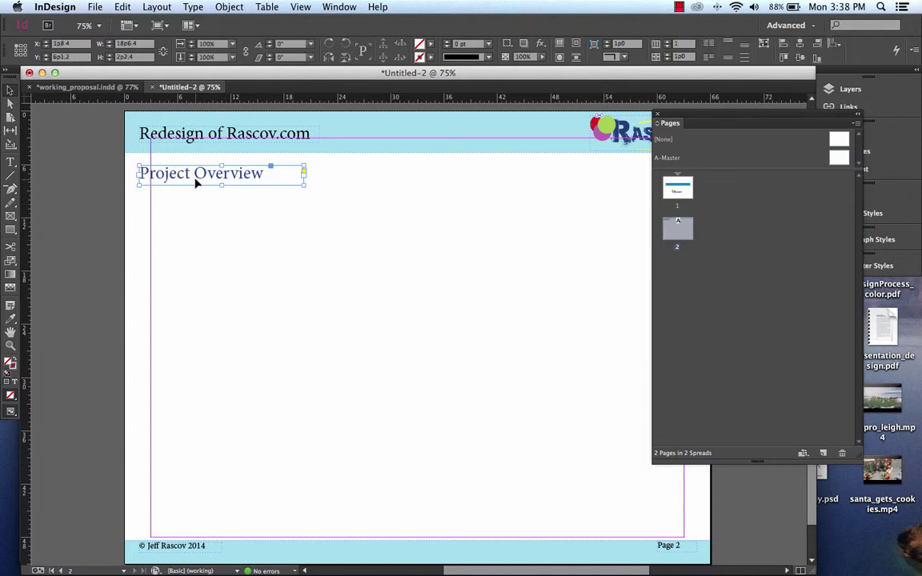
click(222, 252)
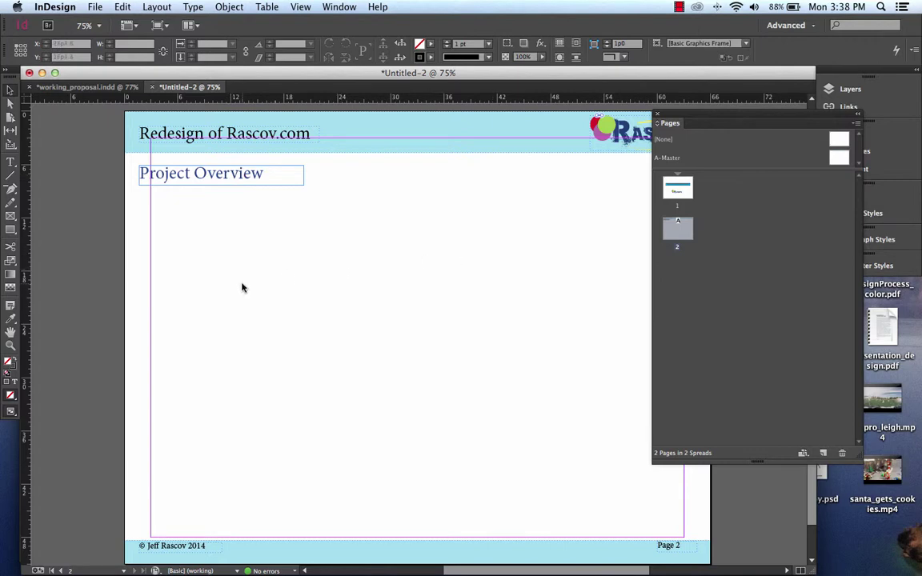
Step: Draw a body text frame about 31p7 by 31p8 below the heading and fill it with roughly five lines of random placeholder text
click(10, 164)
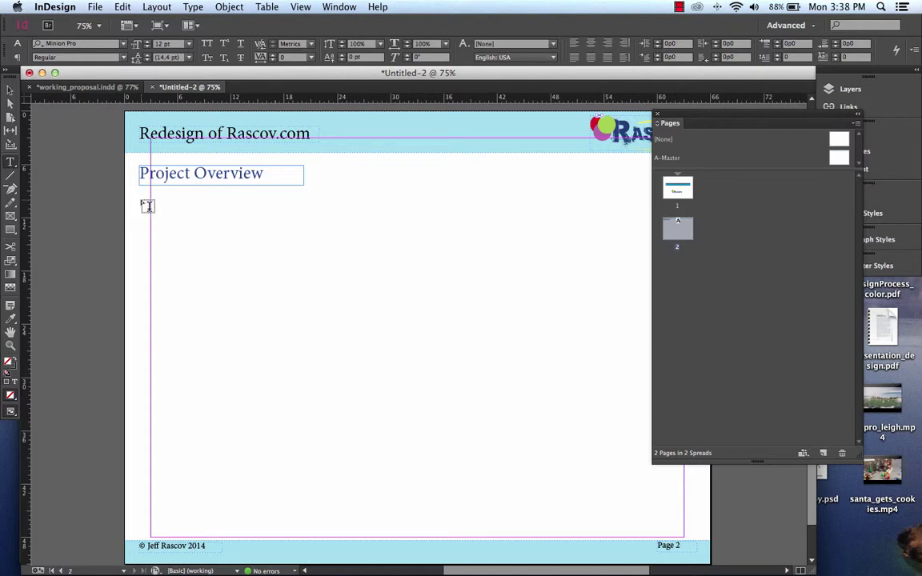
drag(141, 200, 420, 481)
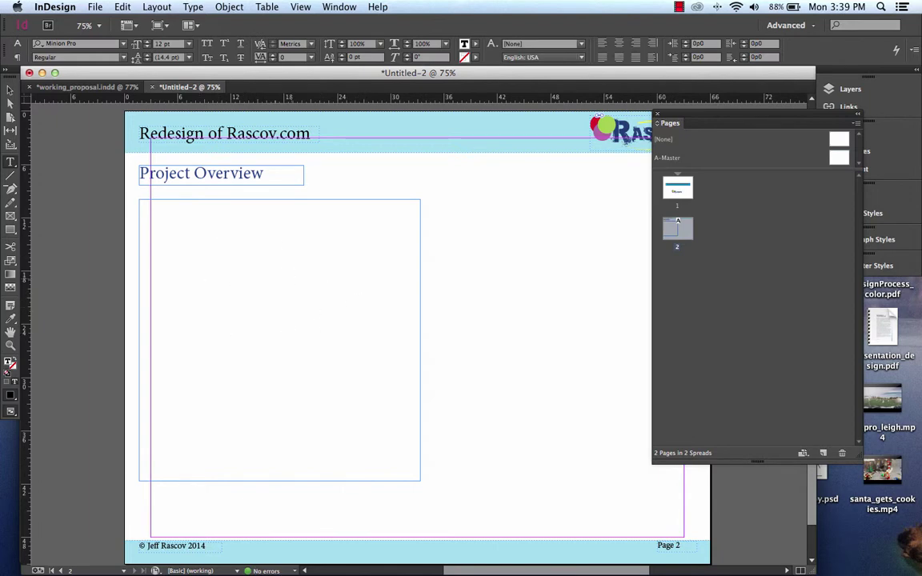
text(g78odgFGIWEFGHEWH 89FPH98EW H89FH 89FH89)
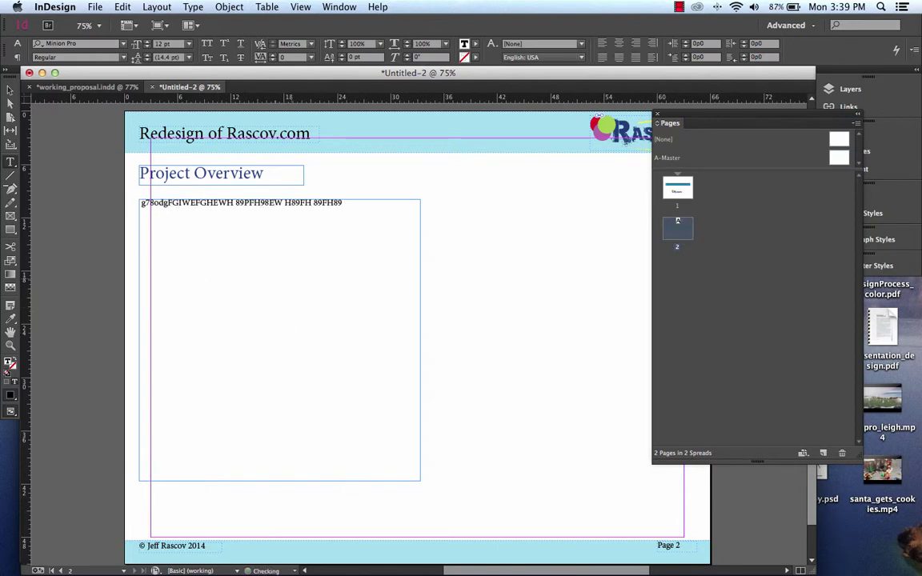
text(WEH F98EWH F89WH 98FHW 89FH WE89FH89WH F89WH F89WH )
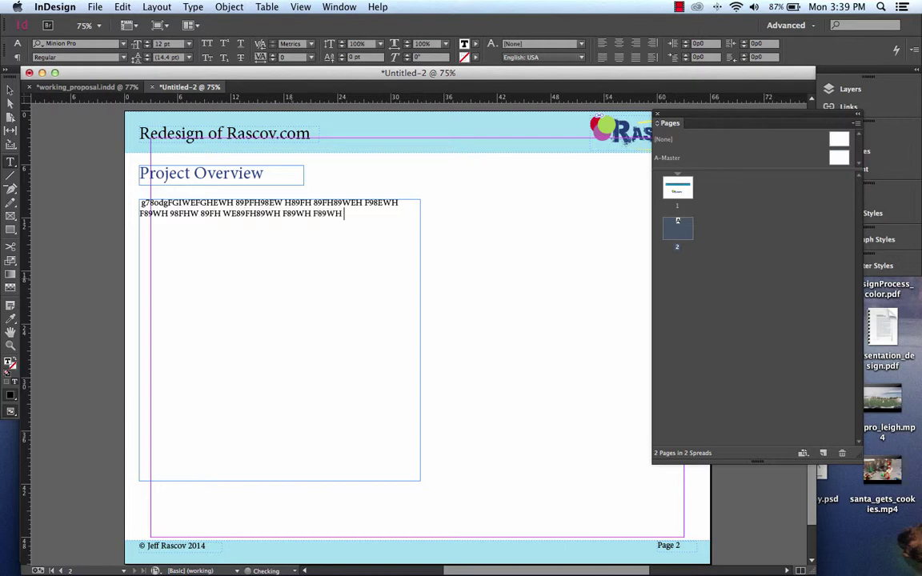
text(F89WH F89HW89FGHW89FH98WFH89WH F89 WH F89WH F89W H9F)
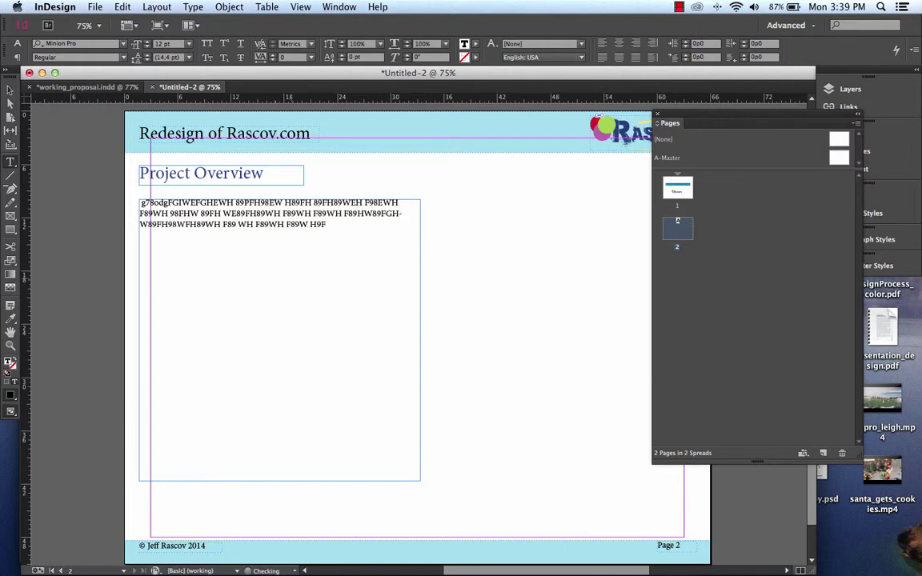
text(H W98FH 9W8F 9W8FH98WHF89WH F89 WH F89 WHF89)
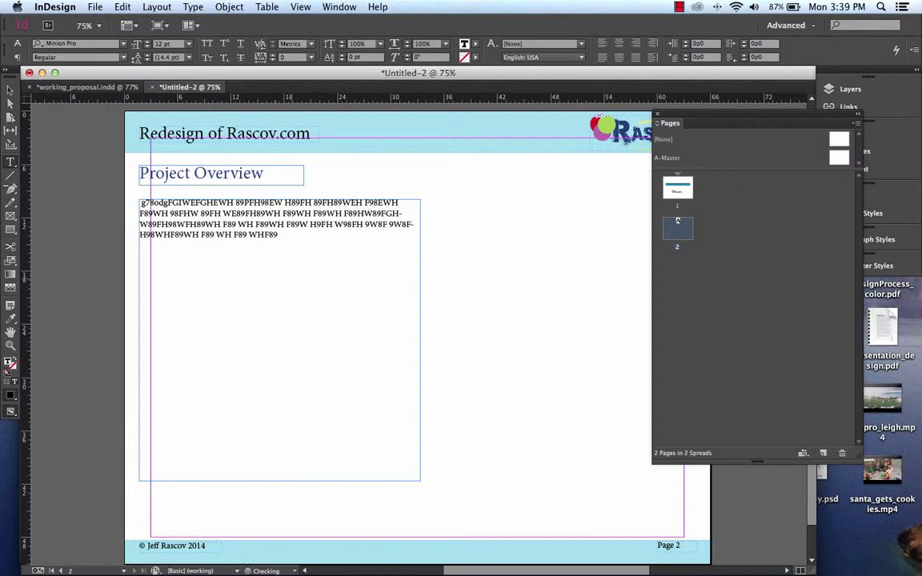
text(WH 89FH W89FH89WHF89WHF89WHF89W HF89WHF89H)
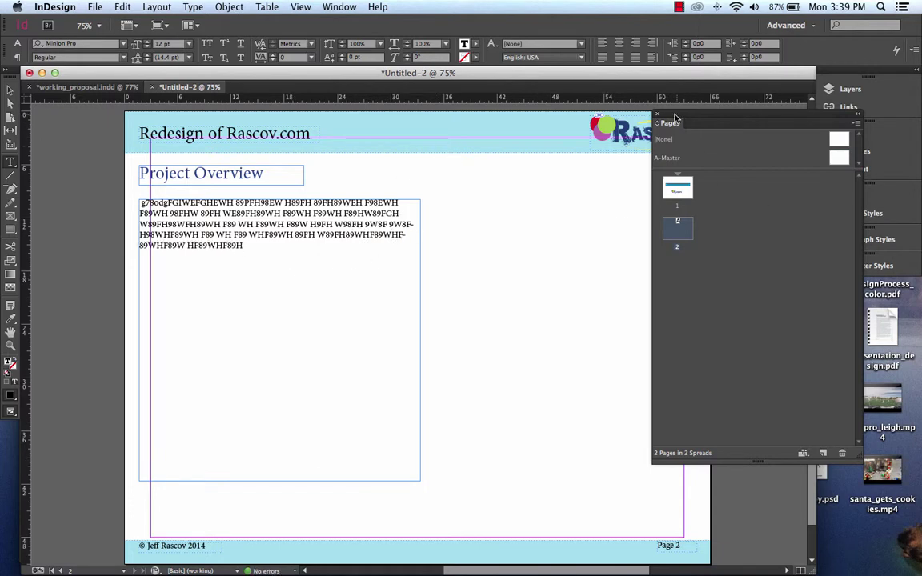
Step: Uncover the page by moving the page list aside, and place "Screen Shot 2014-11-30 at 9.17.37 AM" from the Desktop
drag(675, 118, 774, 133)
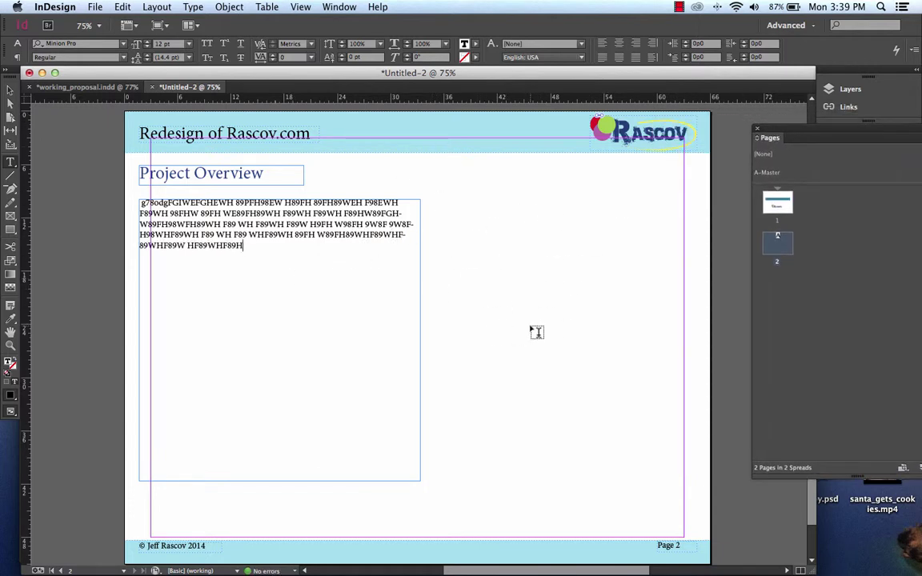
click(94, 7)
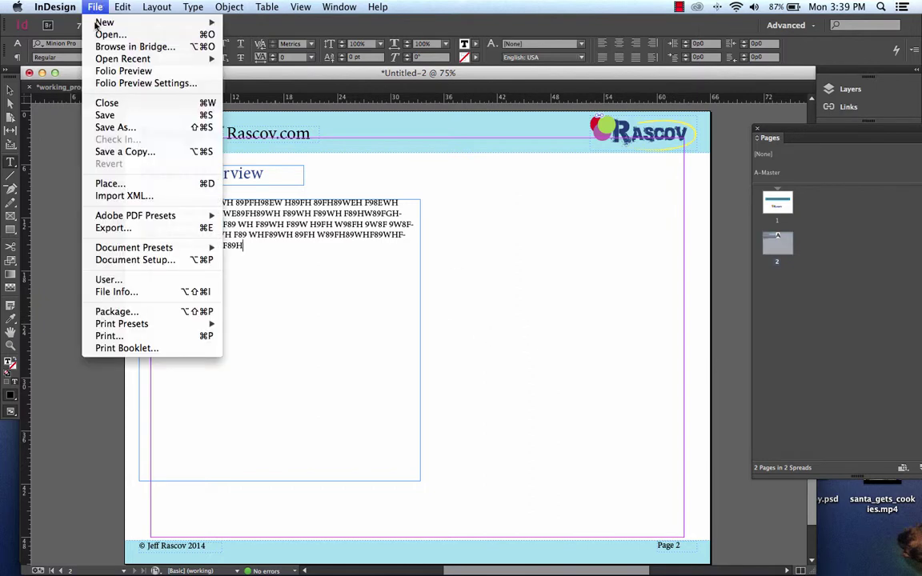
click(116, 185)
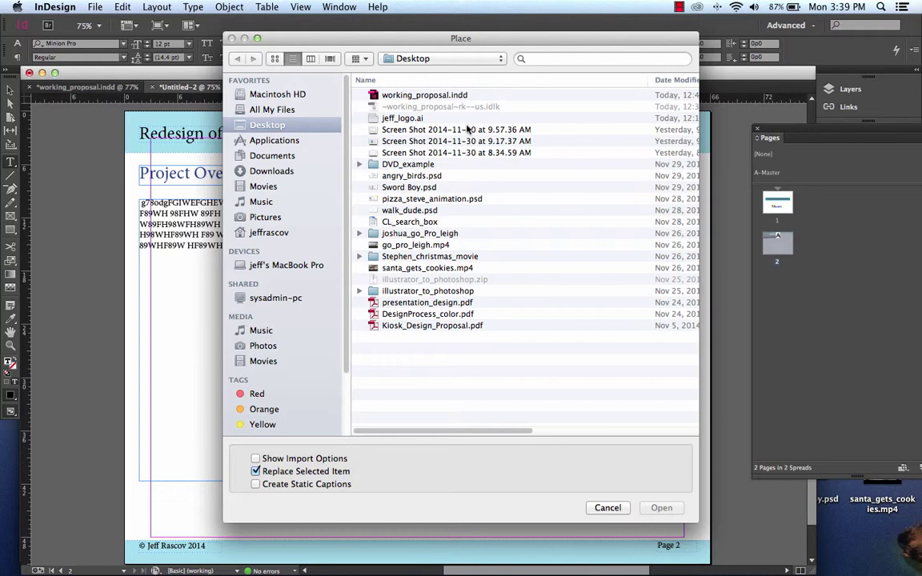
click(389, 141)
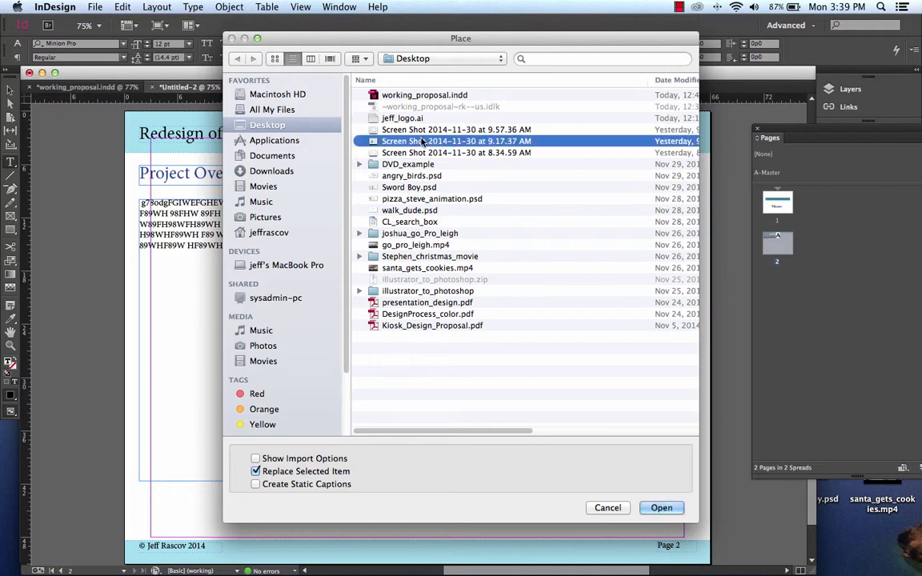
click(662, 507)
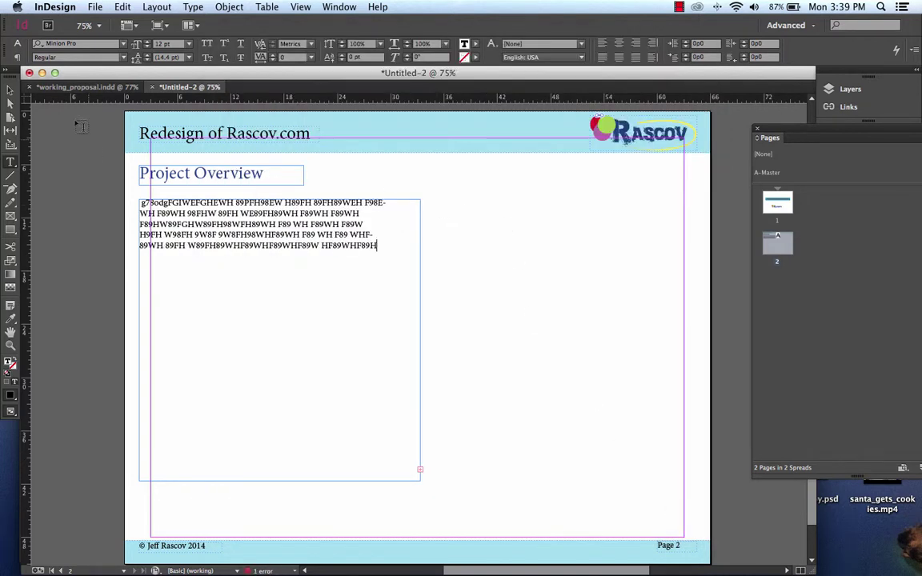
Step: Undo the image placement inside the body text and place it beside the text frame instead, about 27p11 by 19p8
click(10, 90)
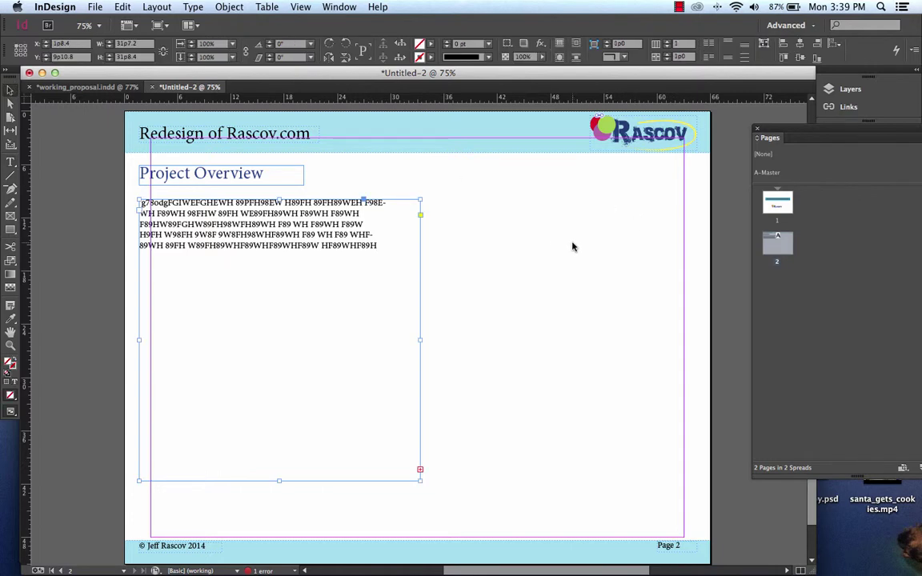
click(124, 6)
click(152, 22)
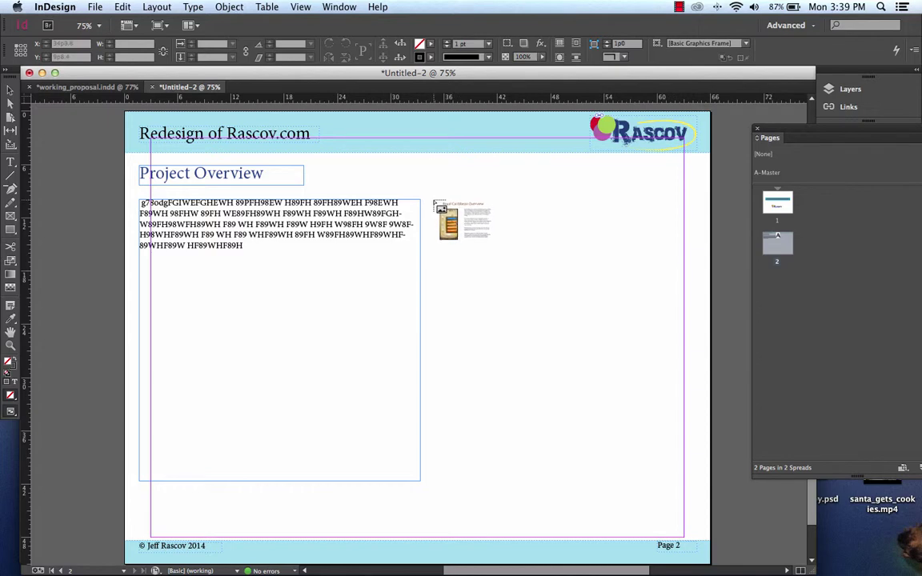
drag(435, 200, 540, 376)
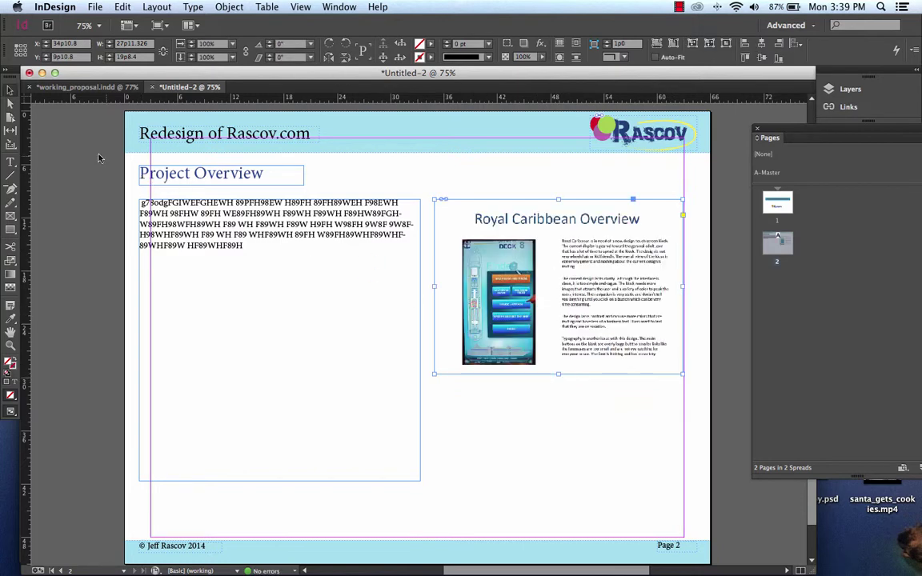
Step: Move the placed screenshot up beside the body text, to about X 34p8 and Y 9p0
click(519, 412)
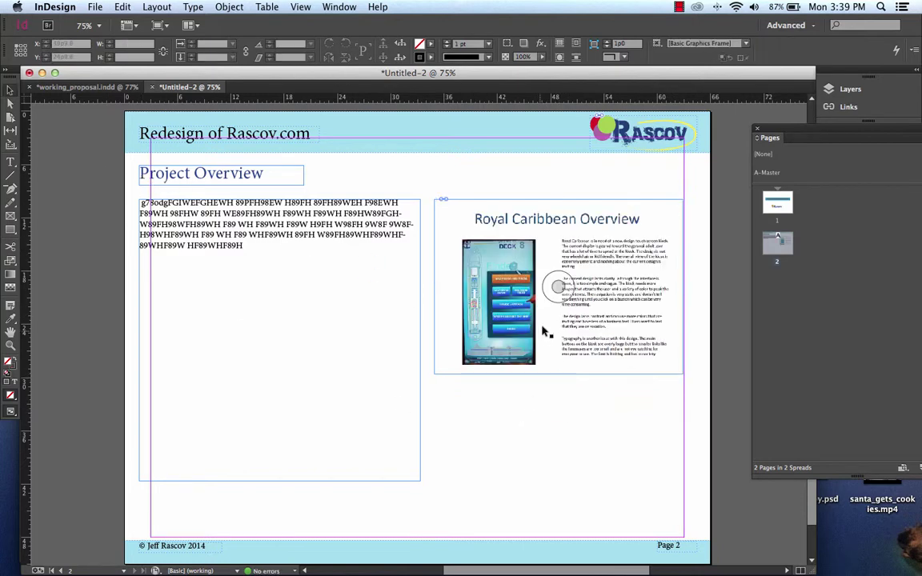
drag(556, 213, 554, 198)
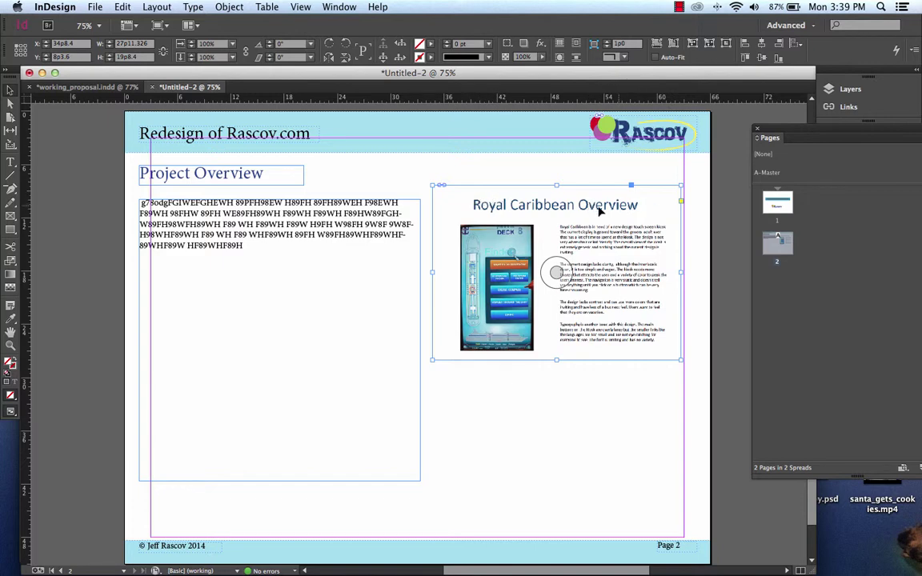
mouse_move(522, 209)
mouse_down()
mouse_move(522, 221)
mouse_move(525, 213)
mouse_up()
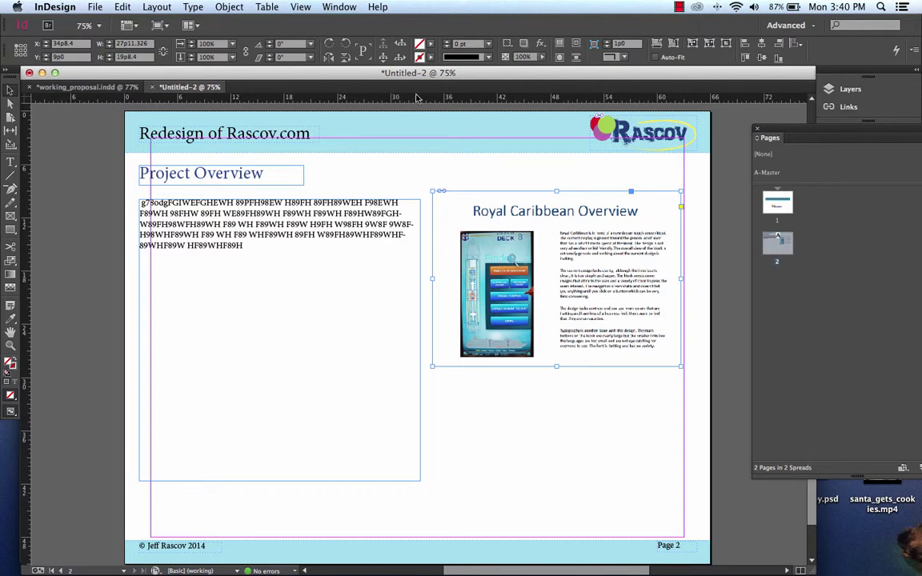
Step: Add a horizontal guide along the body text frame's top edge and move the screenshot up to about Y 8p3.6
drag(418, 97, 429, 199)
drag(605, 299, 605, 293)
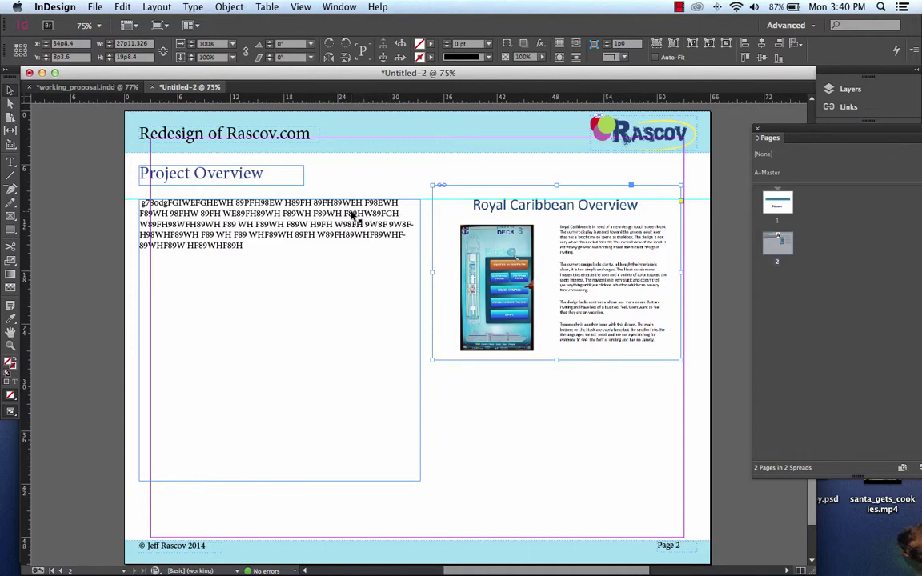
click(556, 269)
click(556, 272)
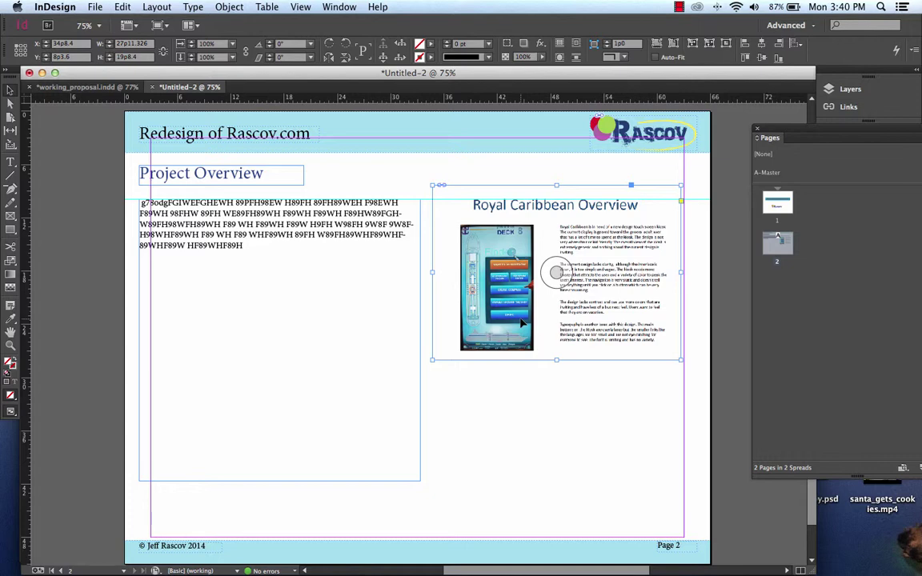
click(516, 405)
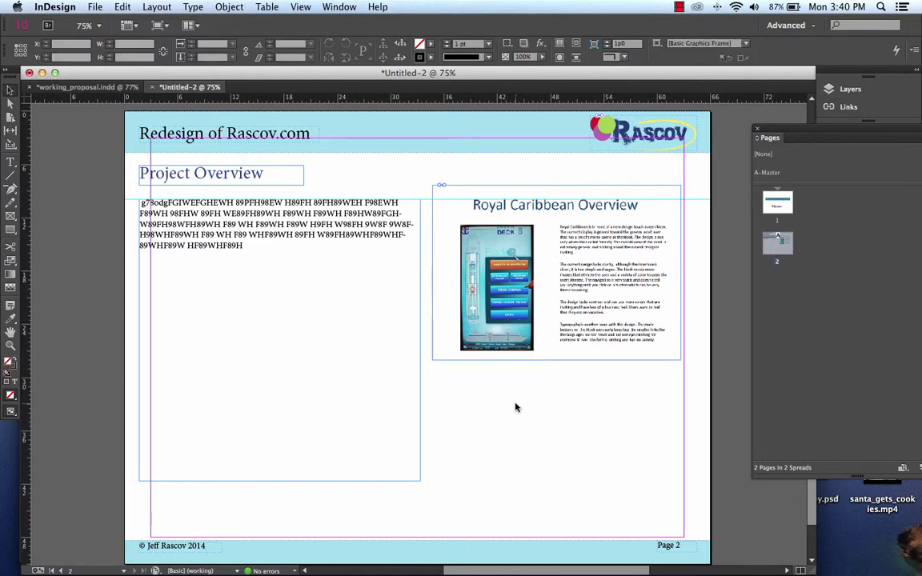
Step: Try duplicating the Project Overview spread, and undo the duplication
right_click(787, 252)
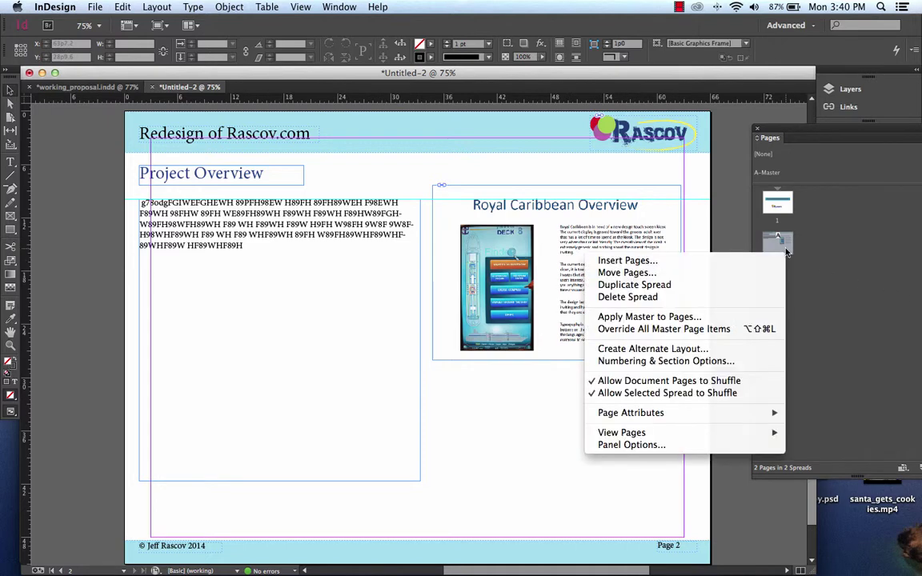
click(712, 289)
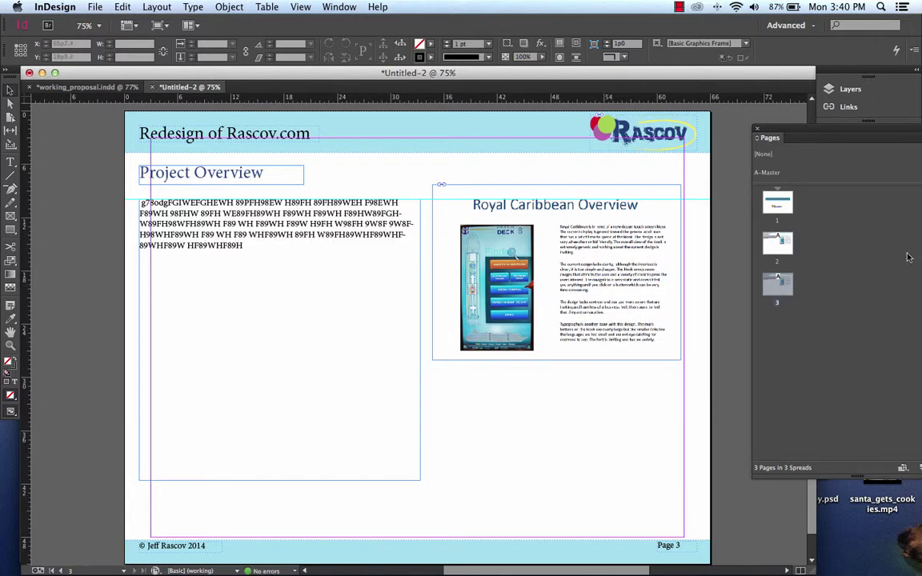
right_click(787, 251)
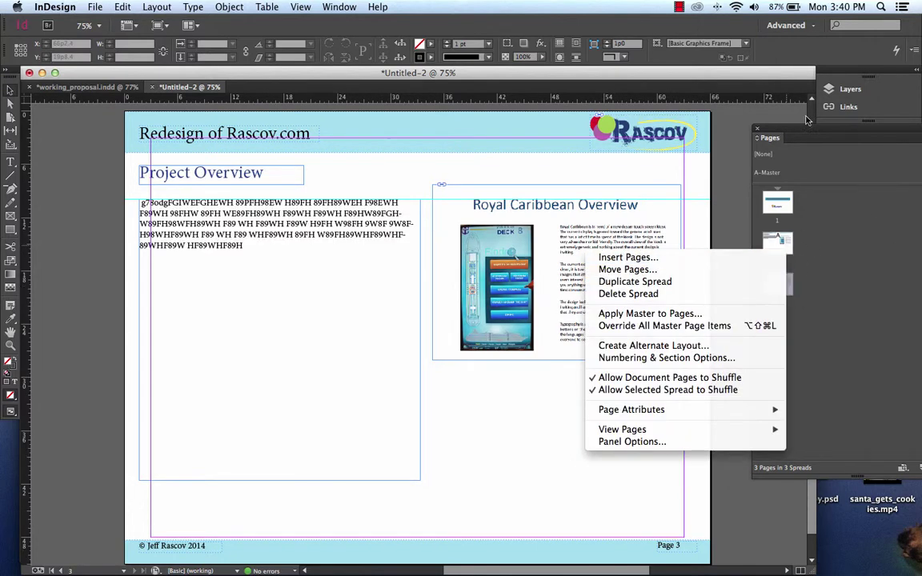
click(729, 110)
drag(824, 131, 661, 133)
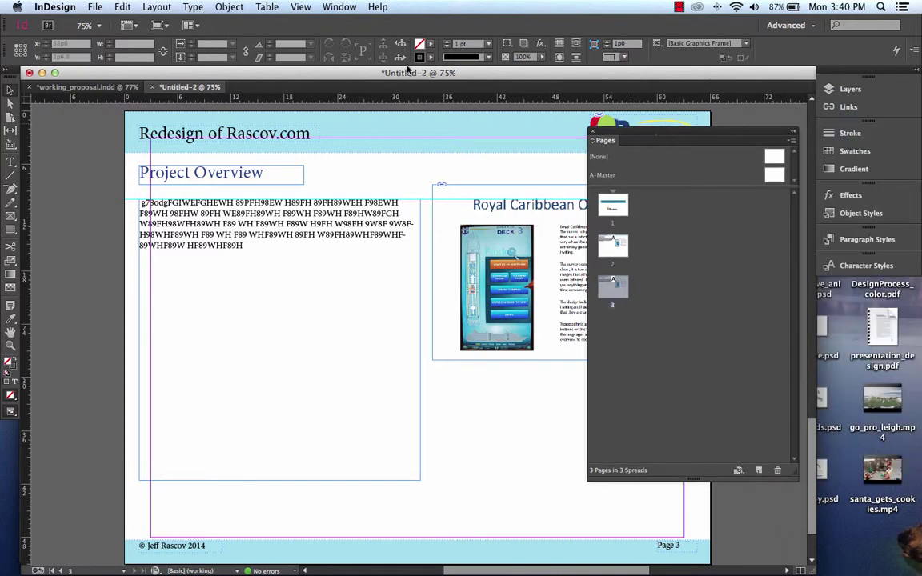
click(120, 6)
click(112, 23)
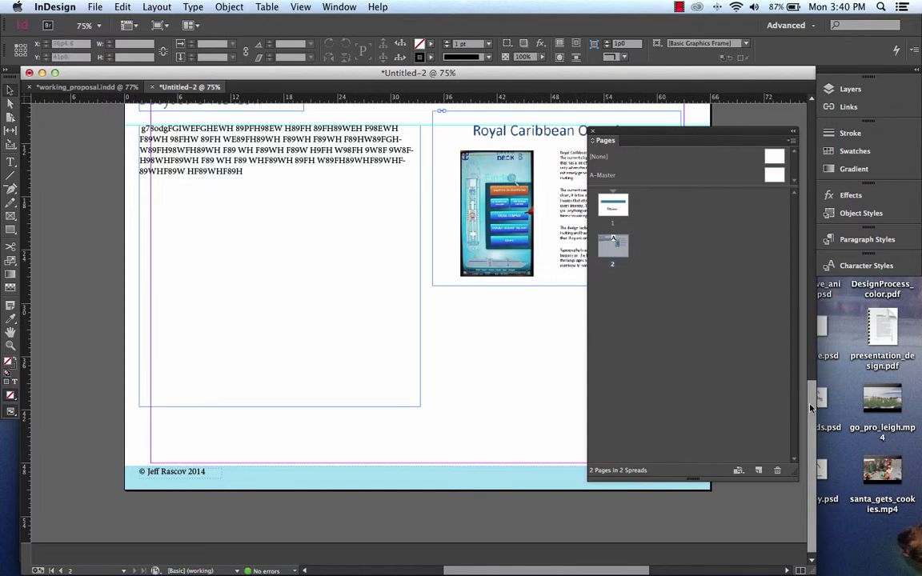
Step: View the cover page, return to the Project Overview page, and duplicate its spread as page 3
scroll(811, 358, up, 5)
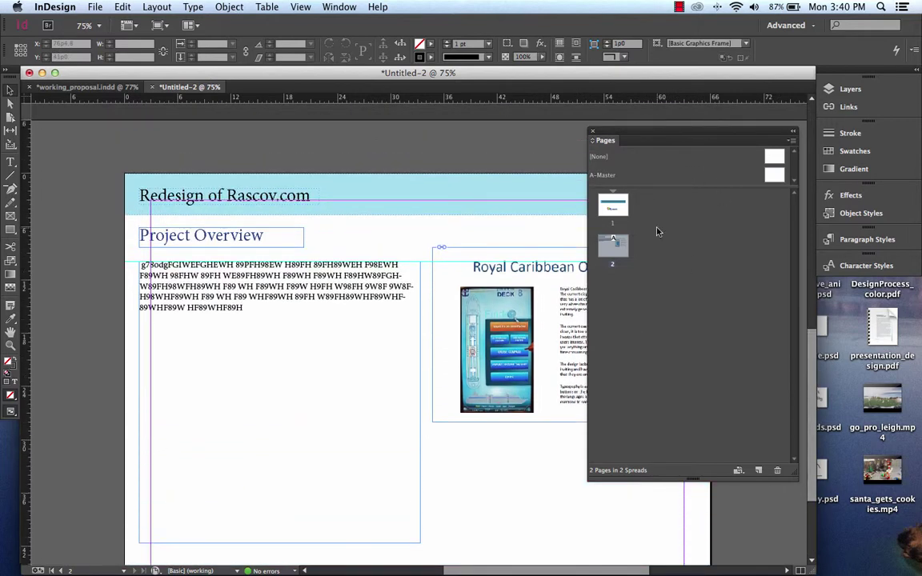
double_click(614, 205)
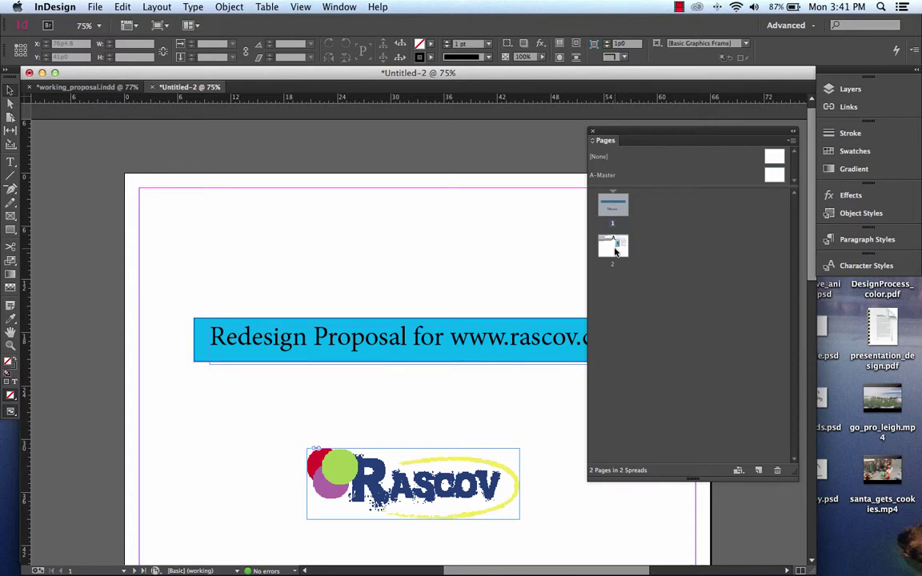
double_click(615, 246)
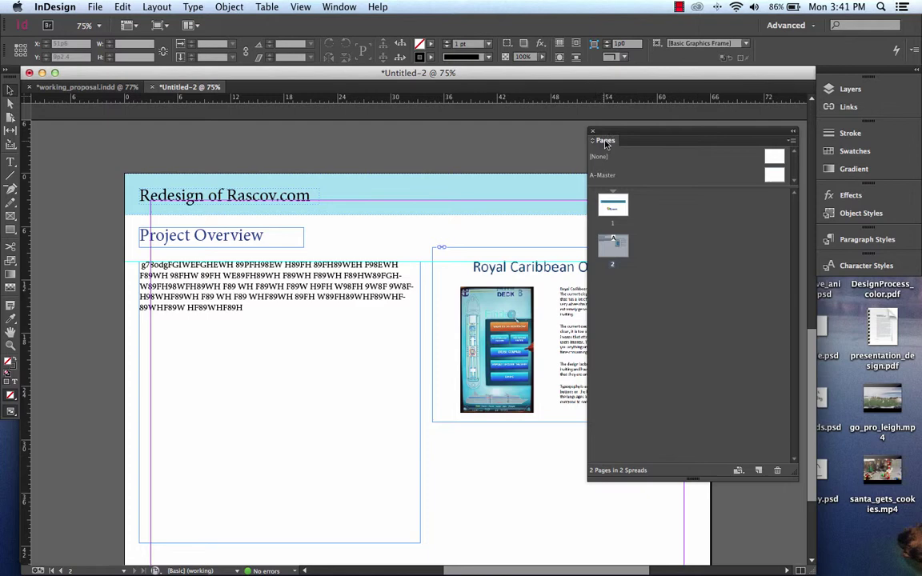
right_click(617, 246)
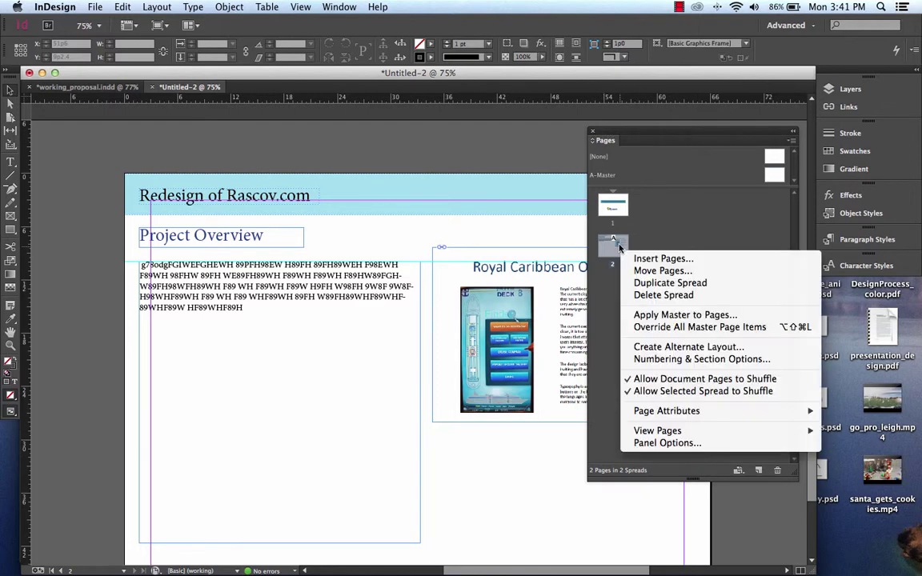
click(655, 285)
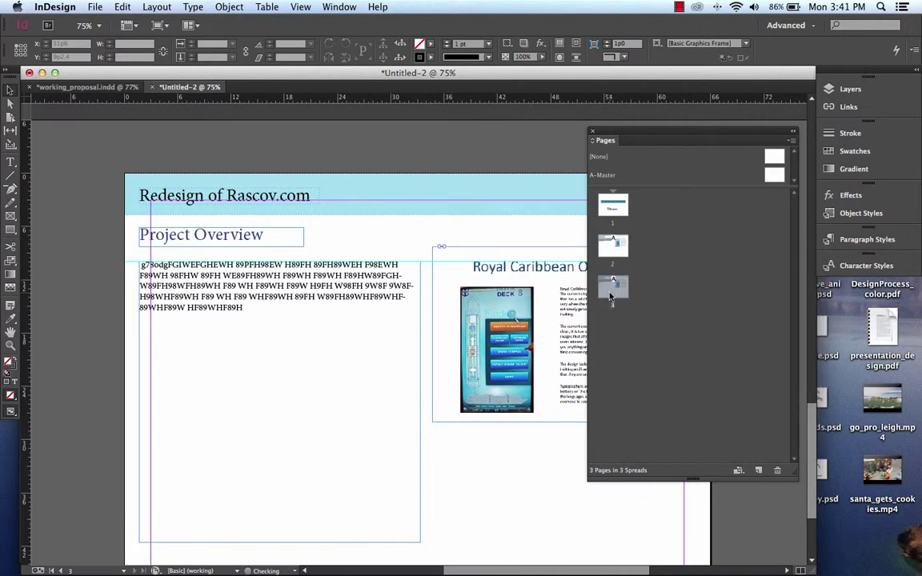
Step: Replace the "Project Overview" heading on page 3 with "Redesign Ideas"
double_click(257, 235)
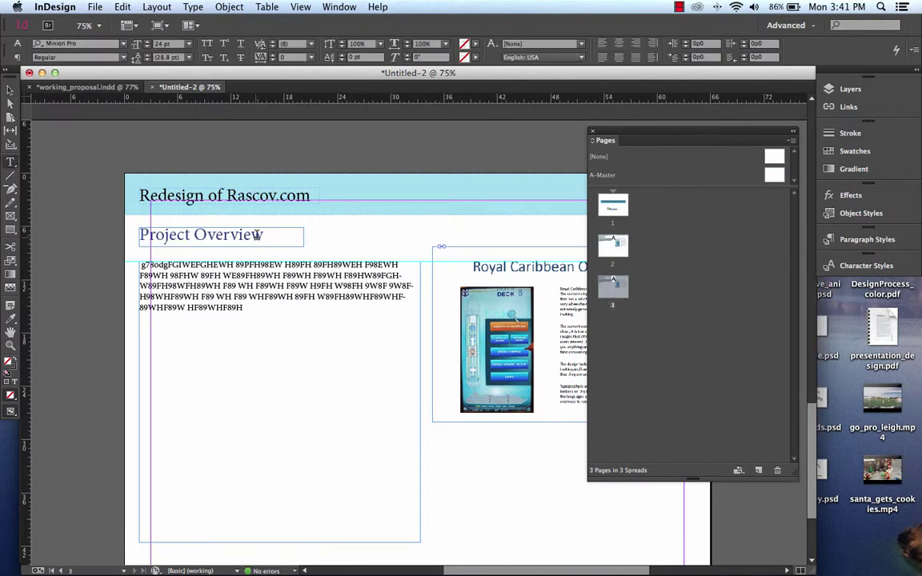
drag(263, 233, 128, 214)
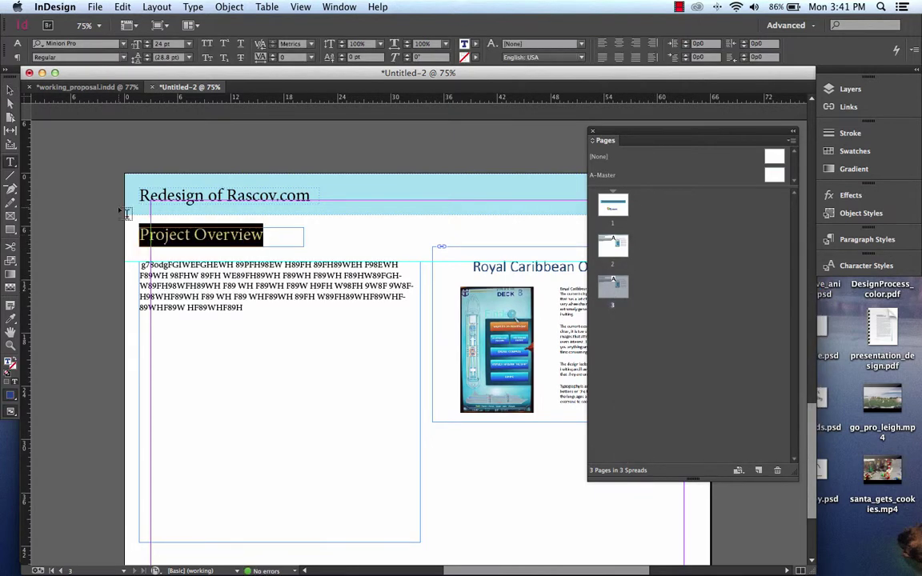
text(REDESIGN)
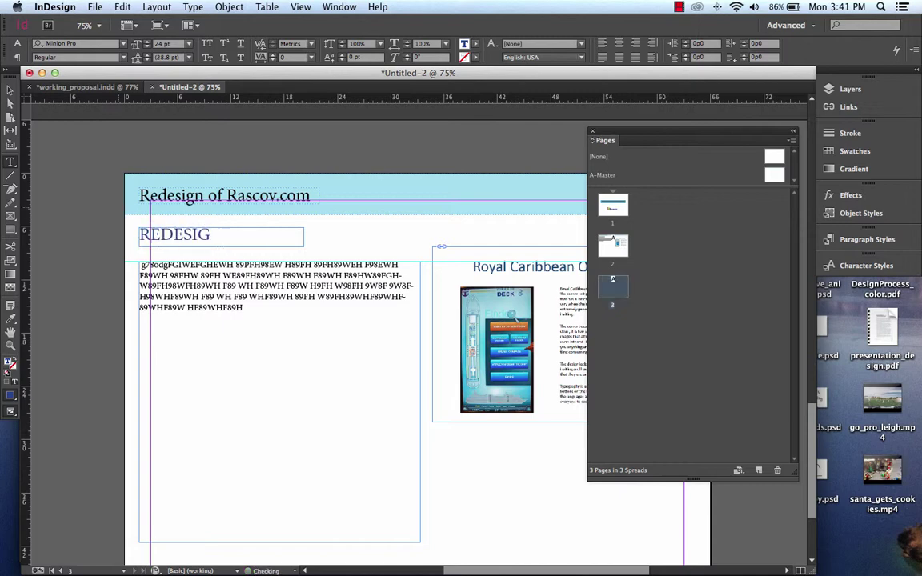
key(BackSpace)
key(BackSpace)
key(BackSpace)
key(BackSpace)
key(BackSpace)
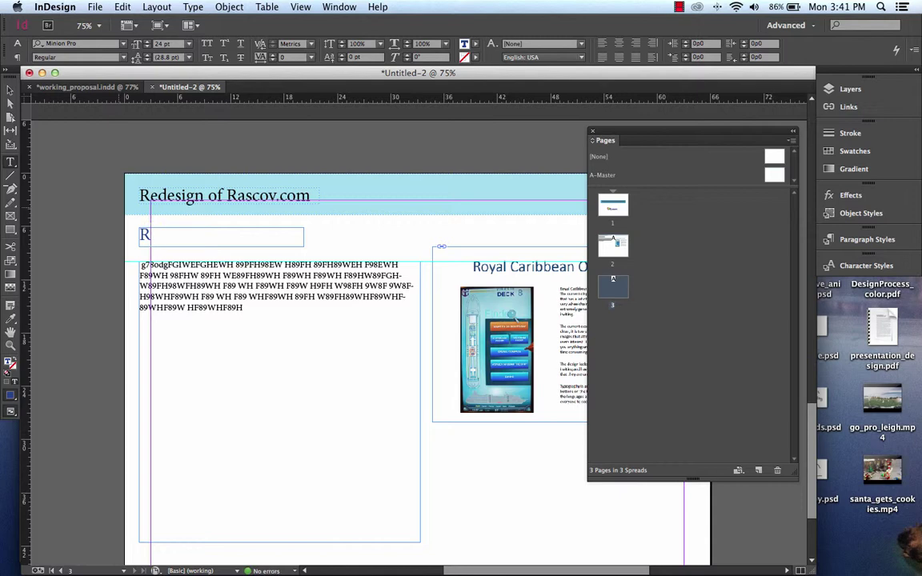
text(edesig)
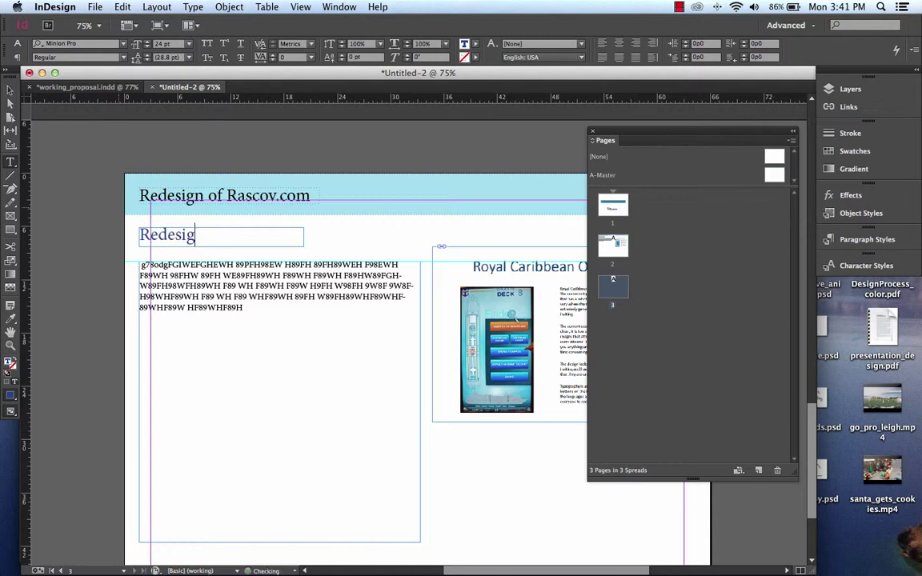
text(n idea)
key(BackSpace)
key(BackSpace)
key(BackSpace)
text(Ideas)
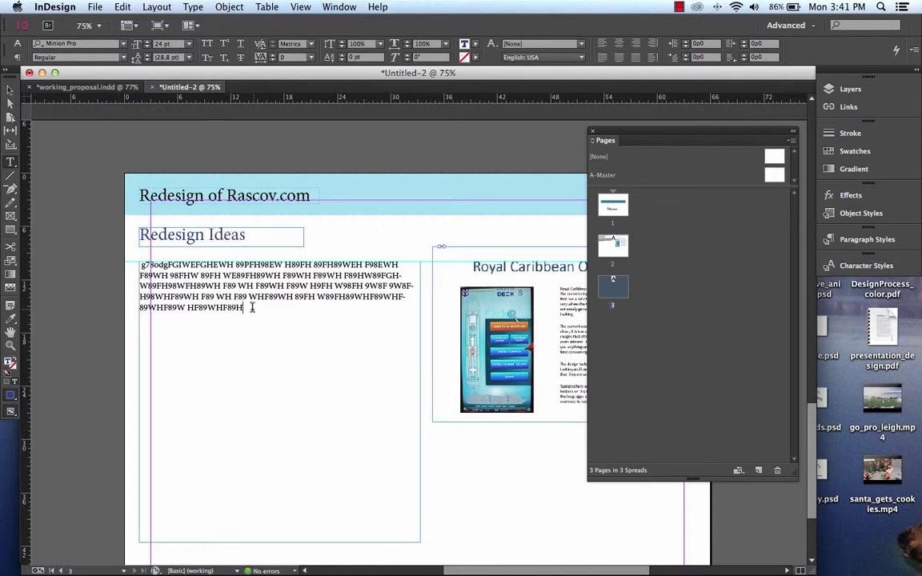
Step: Replace the placeholder body text on page 3 with "The projects"
drag(251, 309, 138, 261)
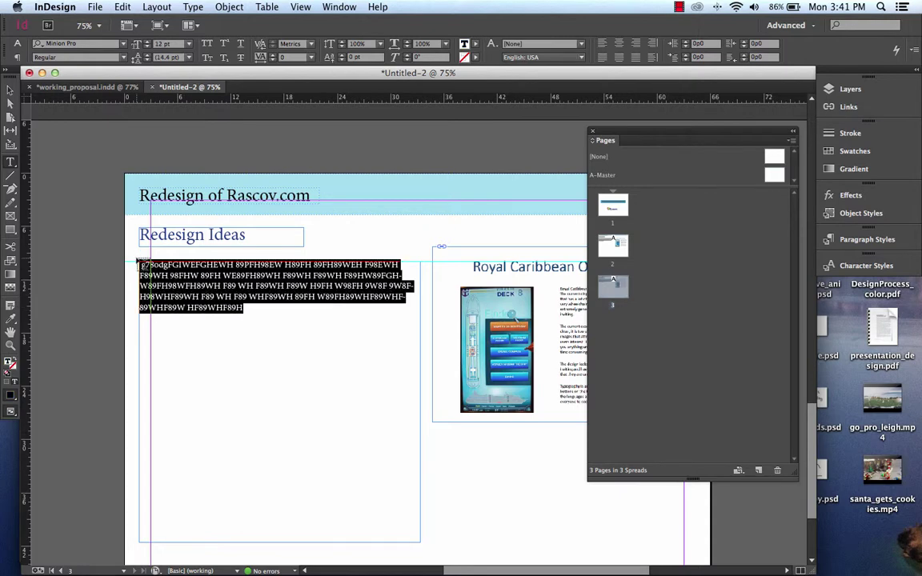
text(The)
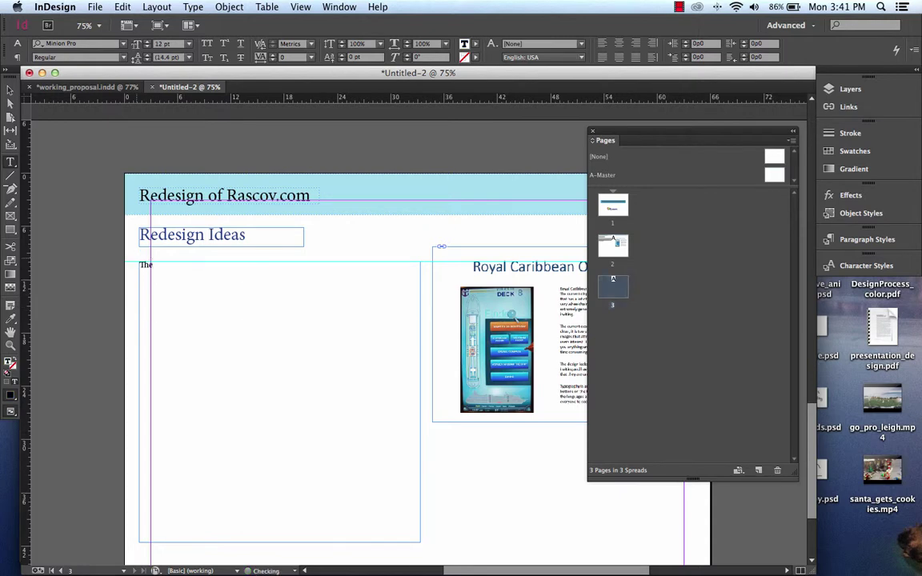
text( projects)
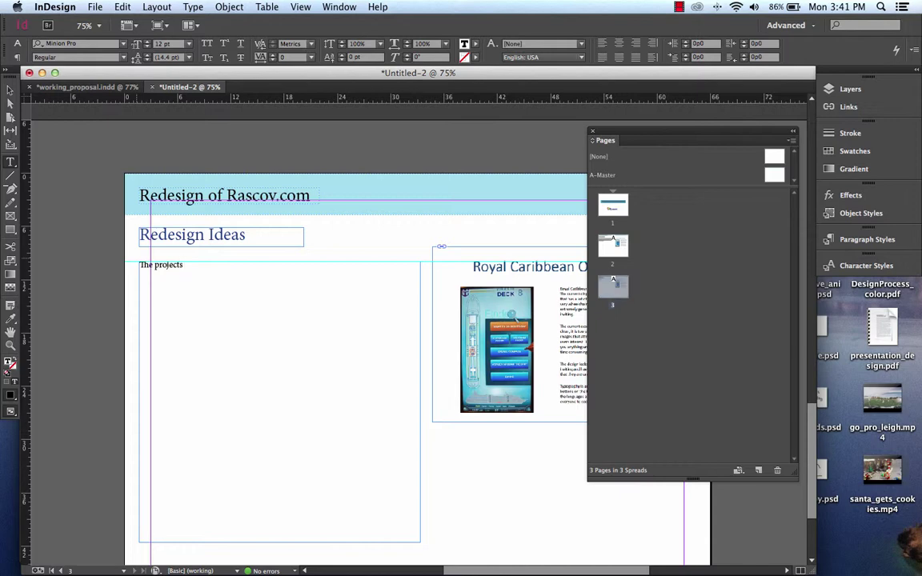
Step: Replace the Royal Caribbean screenshot on page 3 with "Screen Shot 2014-11-30 at 8.34.59 AM" from the Desktop
drag(593, 131, 715, 142)
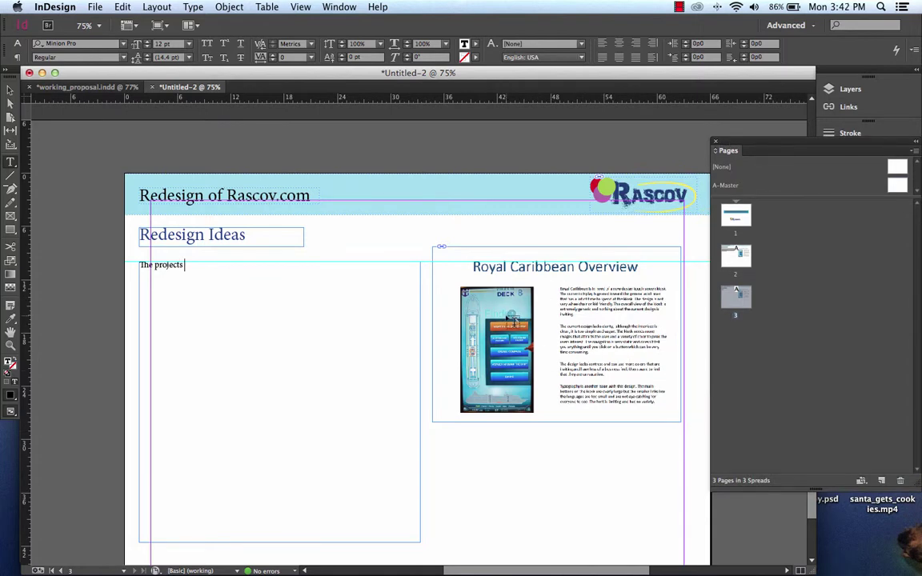
click(9, 90)
click(555, 333)
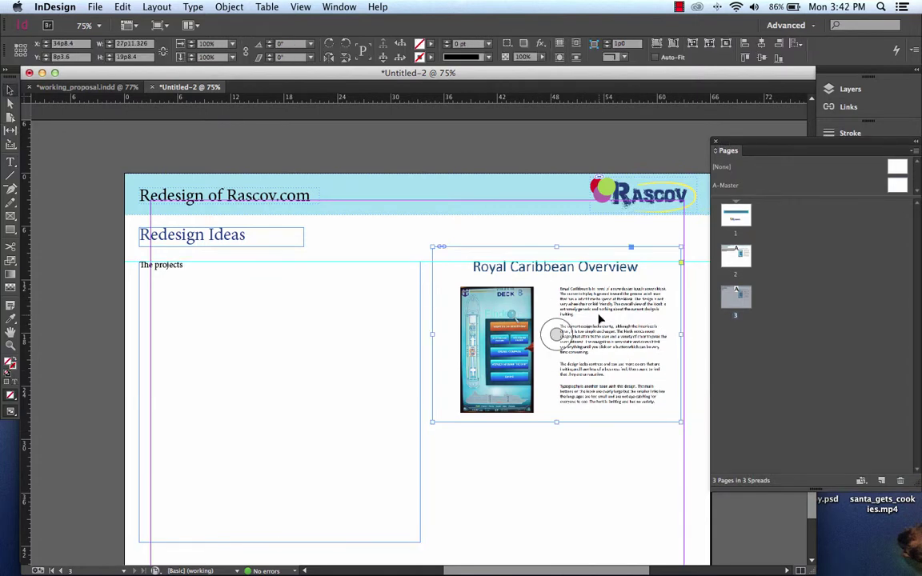
click(96, 7)
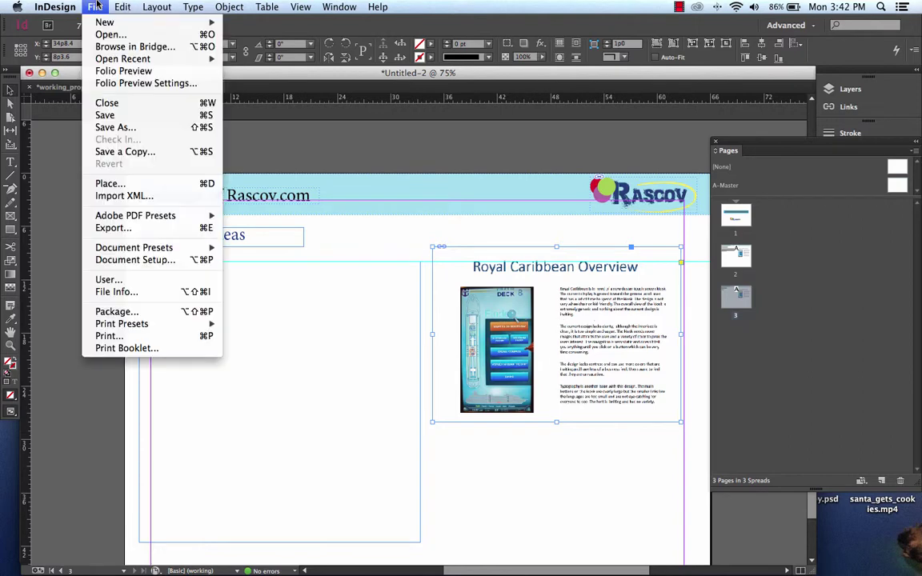
click(109, 184)
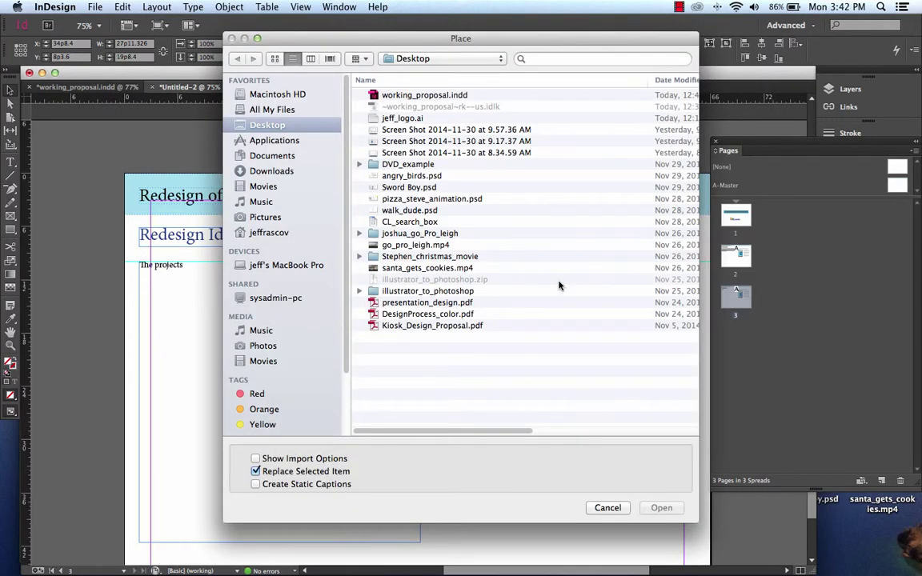
click(413, 152)
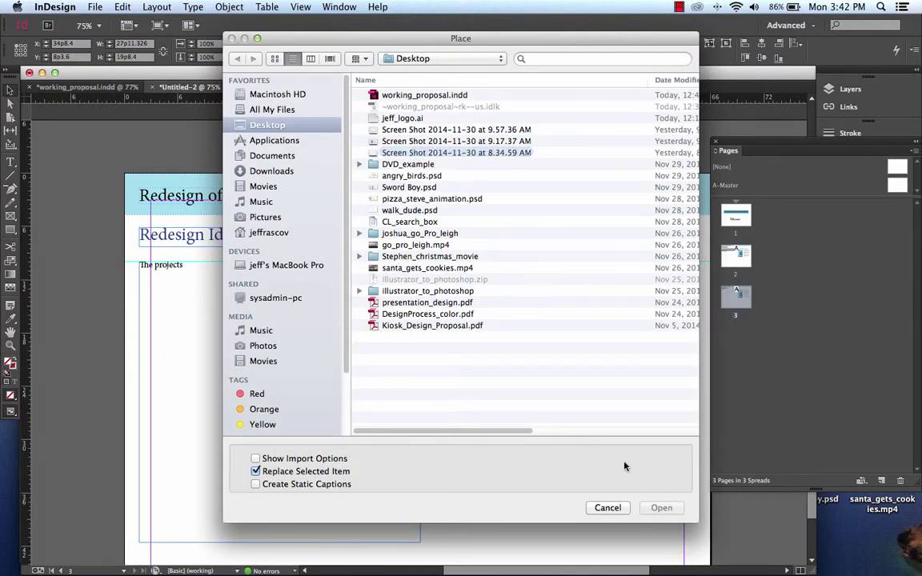
click(458, 144)
click(457, 152)
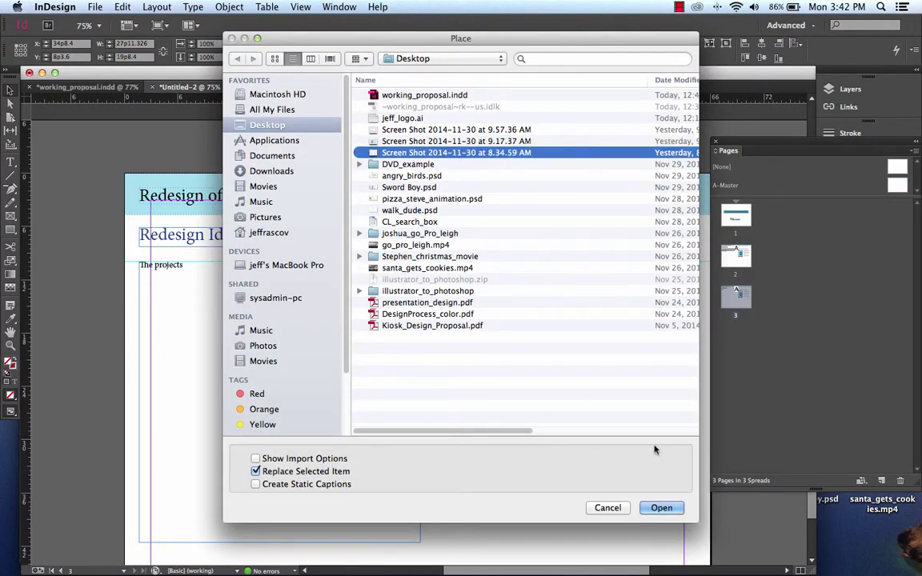
click(661, 507)
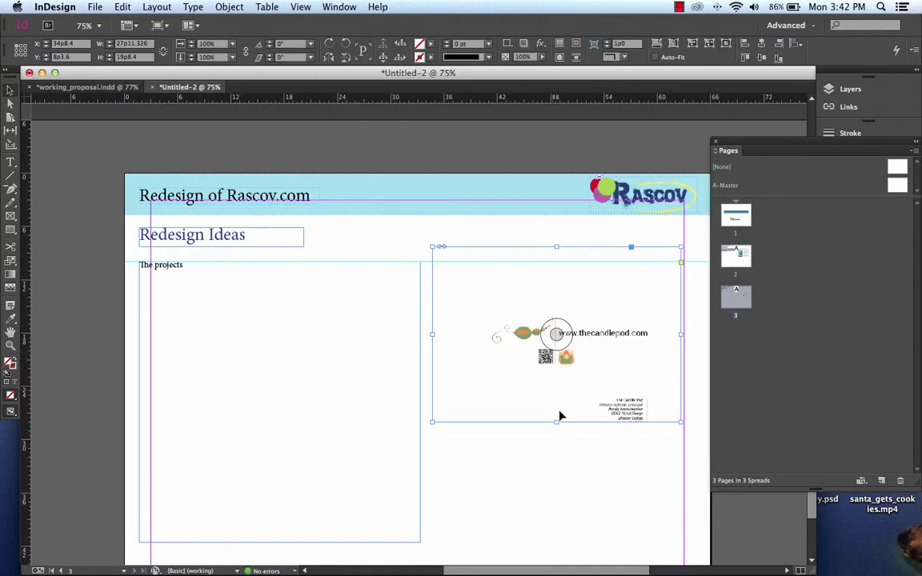
click(595, 468)
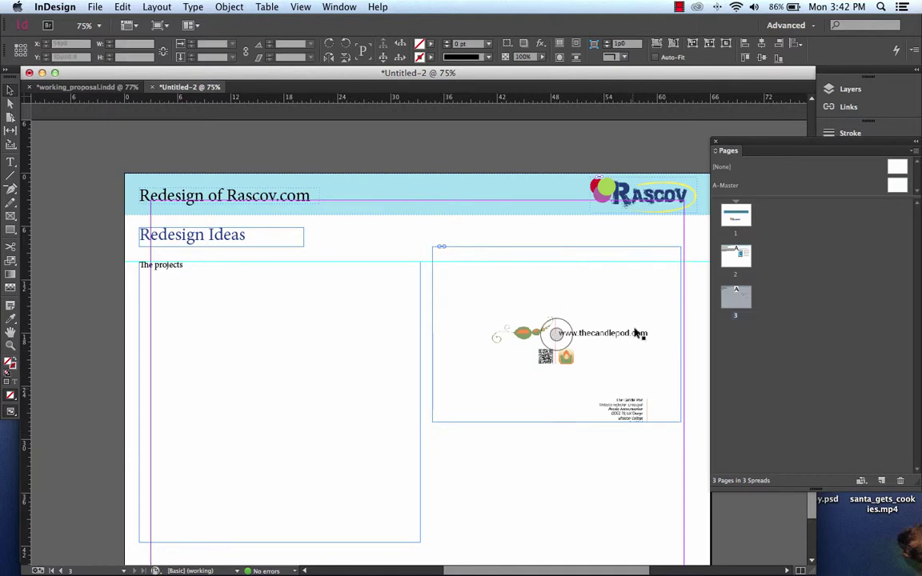
Step: Compare the header, heading, content layout and footer of page 3 with those of page 2
scroll(309, 377, down, 5)
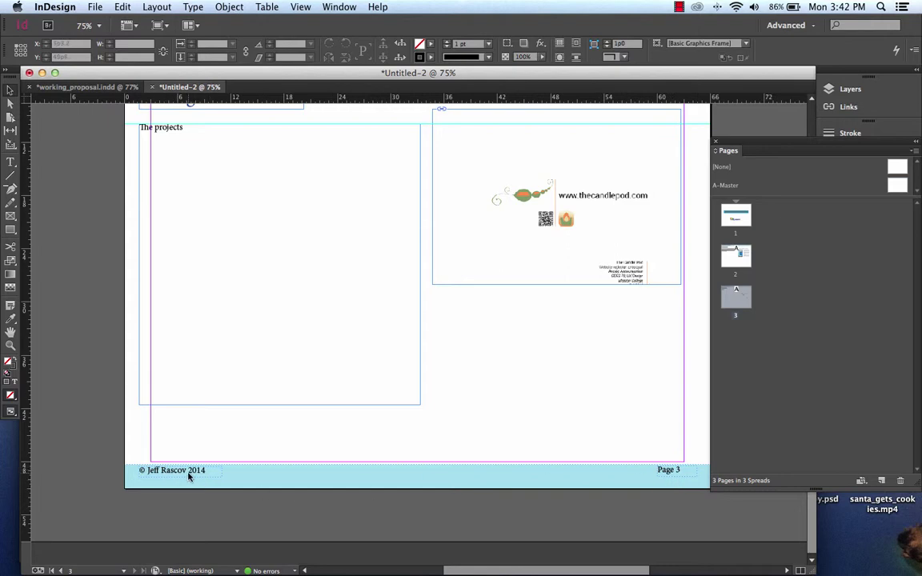
scroll(235, 472, up, 10)
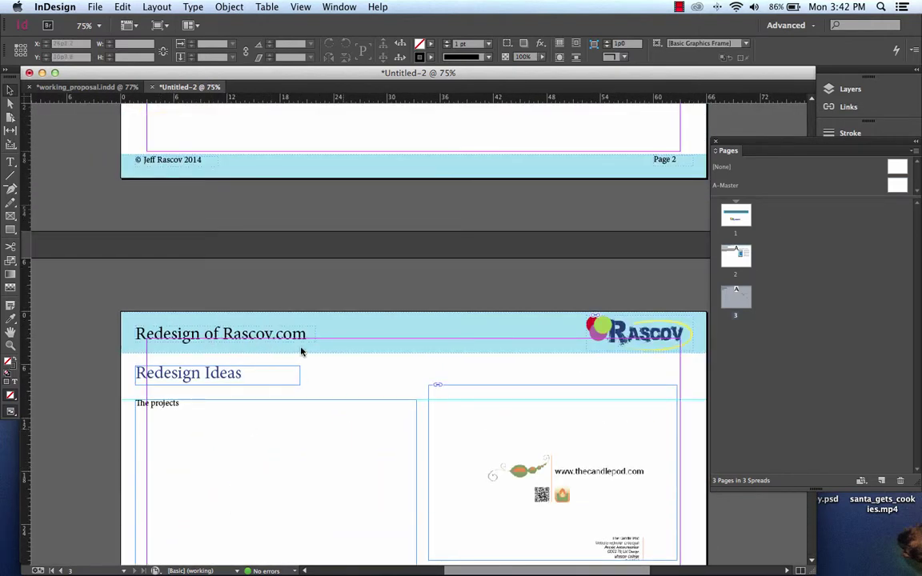
scroll(381, 435, down, 4)
scroll(653, 247, down, 2)
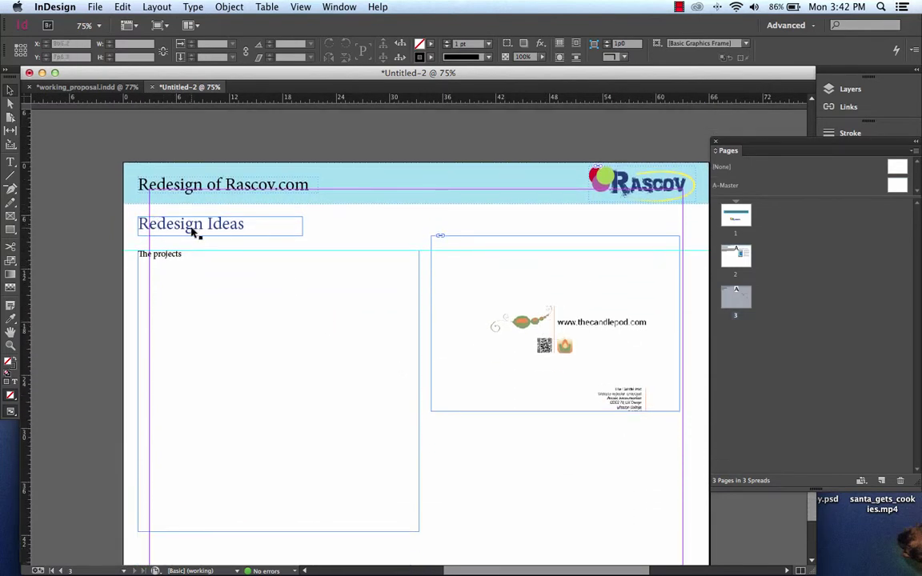
scroll(220, 240, up, 15)
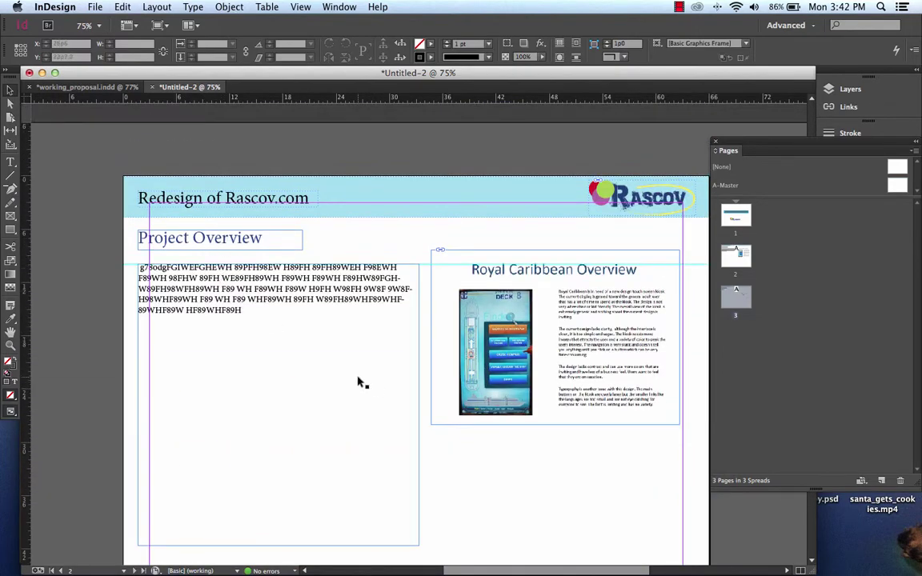
scroll(360, 381, down, 15)
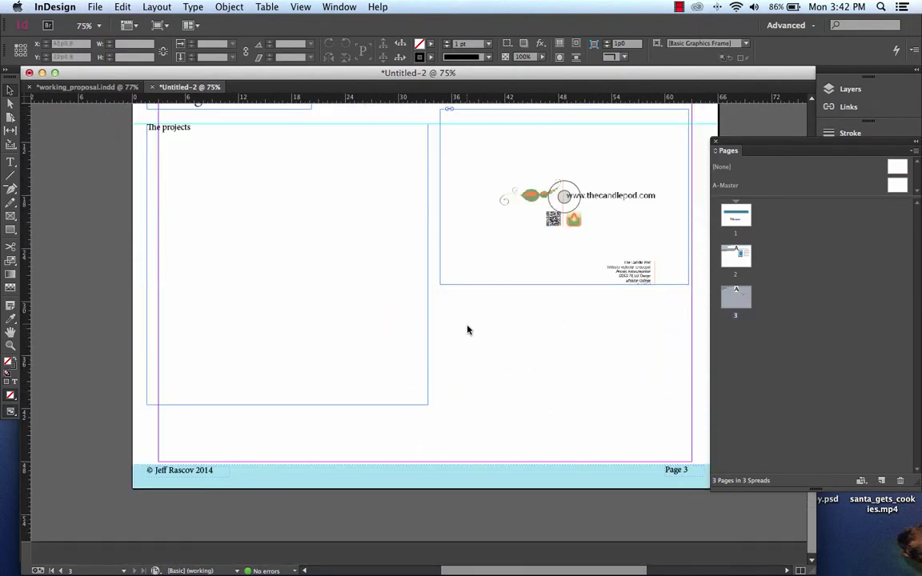
Step: Review the cover, Project Overview and Redesign Ideas pages, checking the shared header, footer and content areas
scroll(467, 329, up, 20)
scroll(469, 330, down, 18)
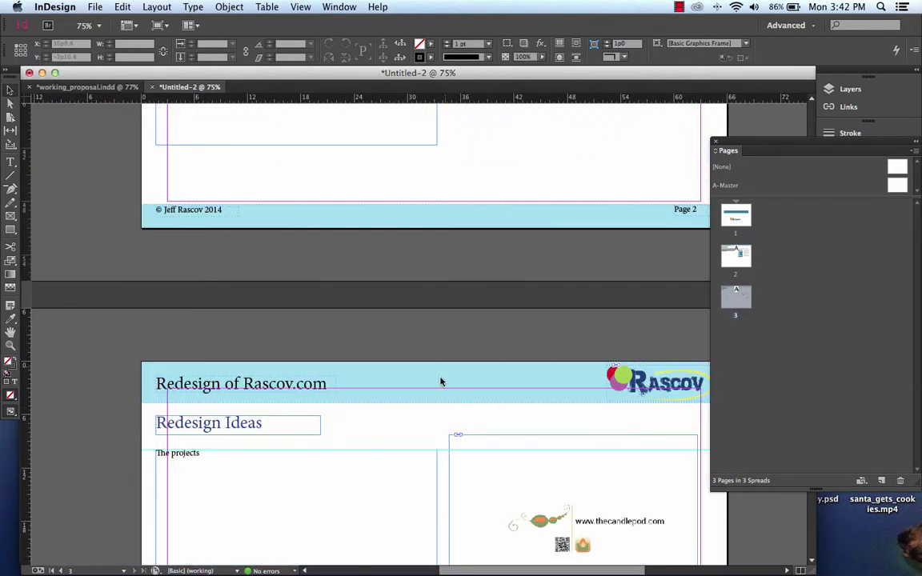
scroll(440, 381, down, 5)
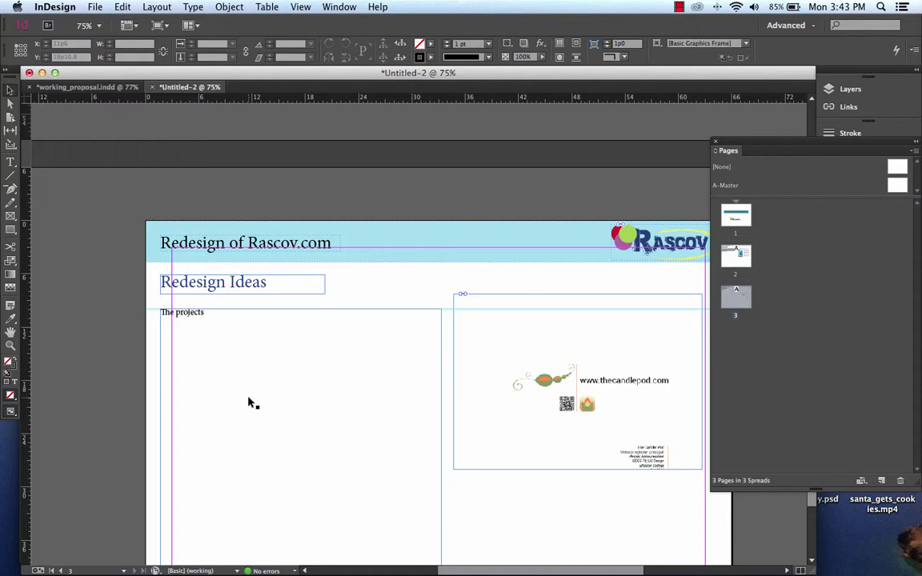
scroll(401, 346, up, 15)
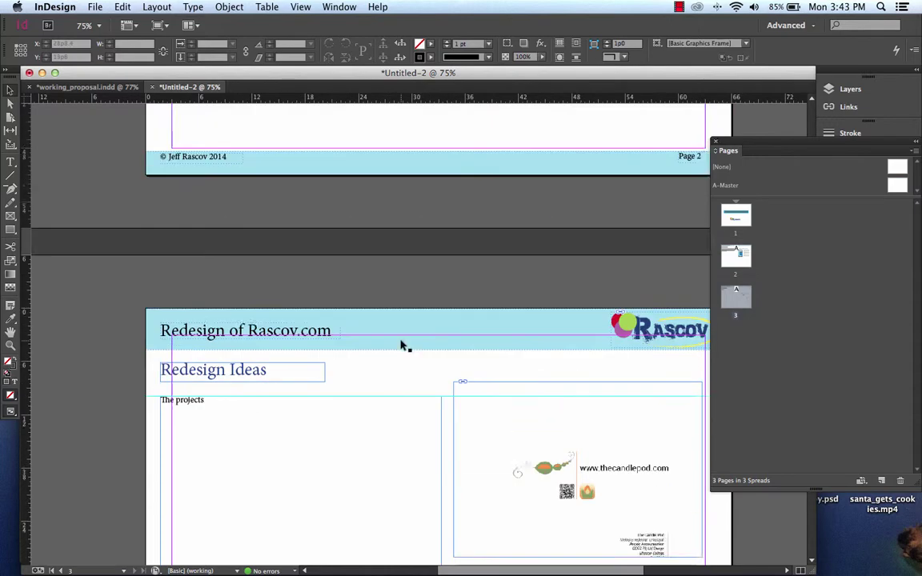
scroll(401, 346, up, 10)
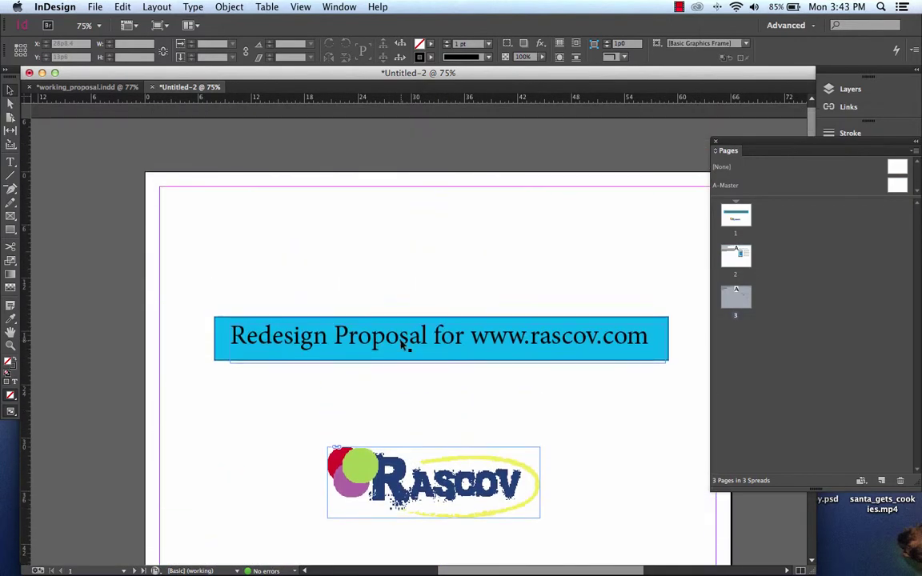
scroll(401, 346, down, 15)
scroll(401, 346, down, 10)
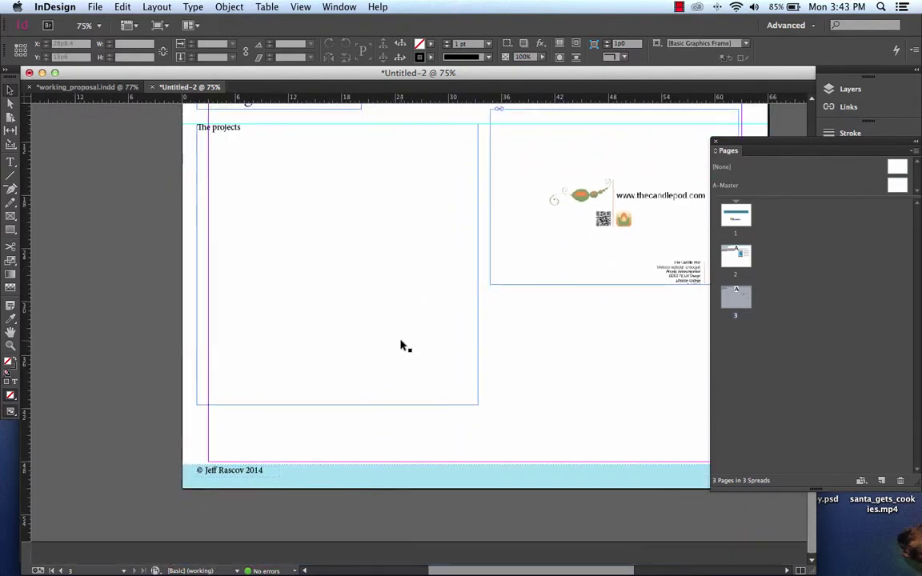
scroll(401, 346, up, 2)
scroll(401, 346, down, 5)
scroll(401, 345, up, 15)
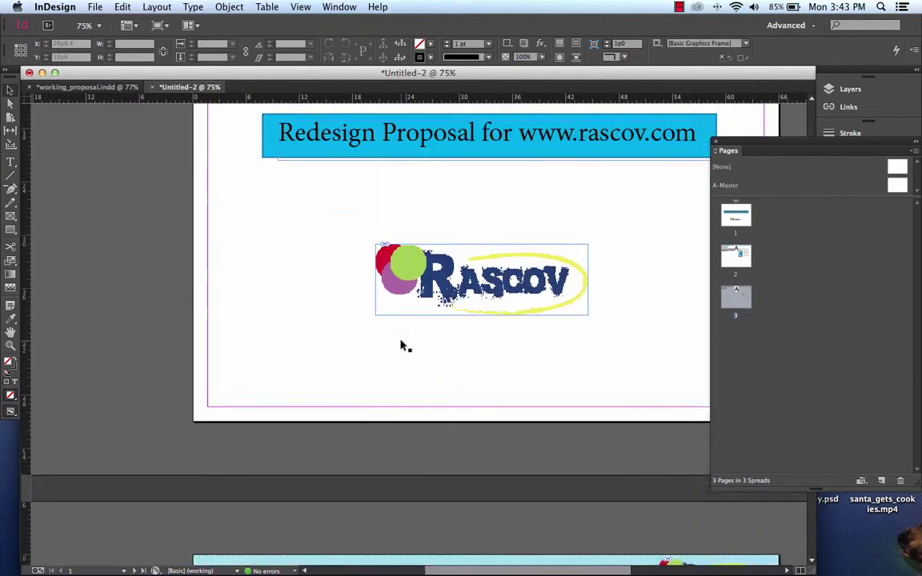
scroll(401, 346, down, 18)
scroll(445, 335, up, 8)
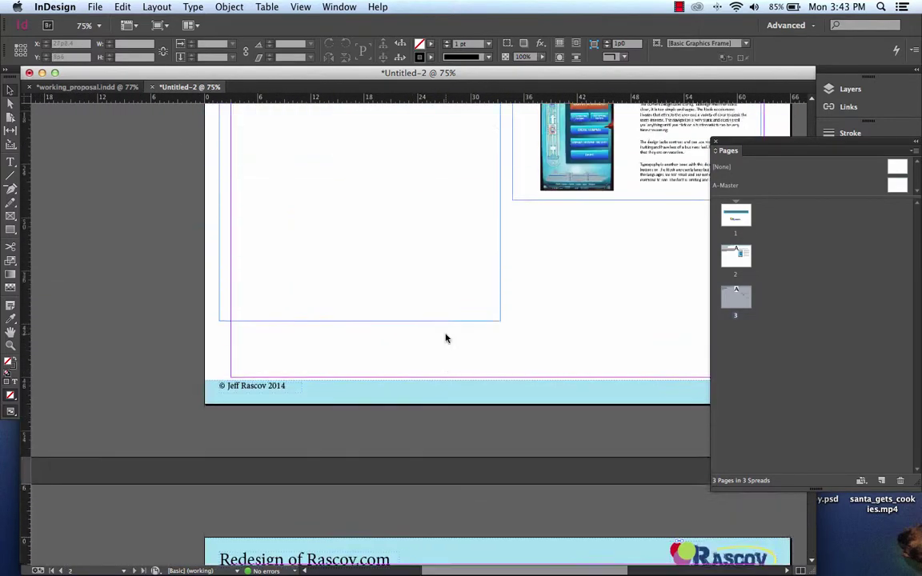
Step: Switch to Word, start a blank Word Document, and open the recent file final_week_information.docx
mouse_move(772, 564)
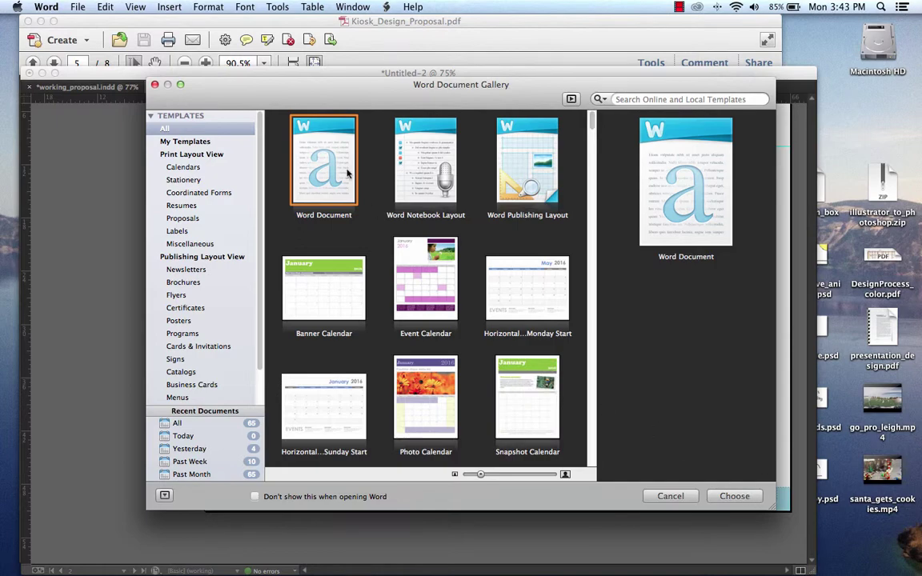
double_click(313, 162)
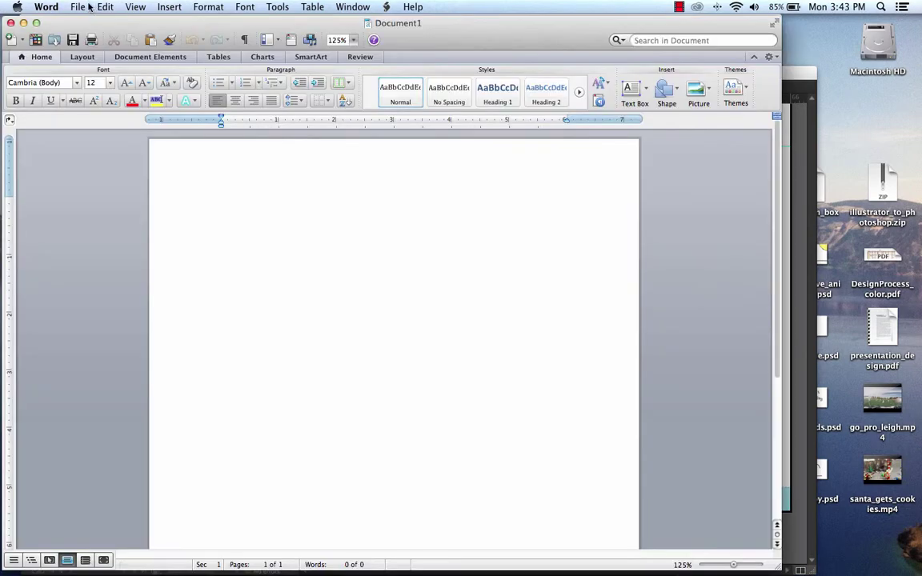
click(80, 8)
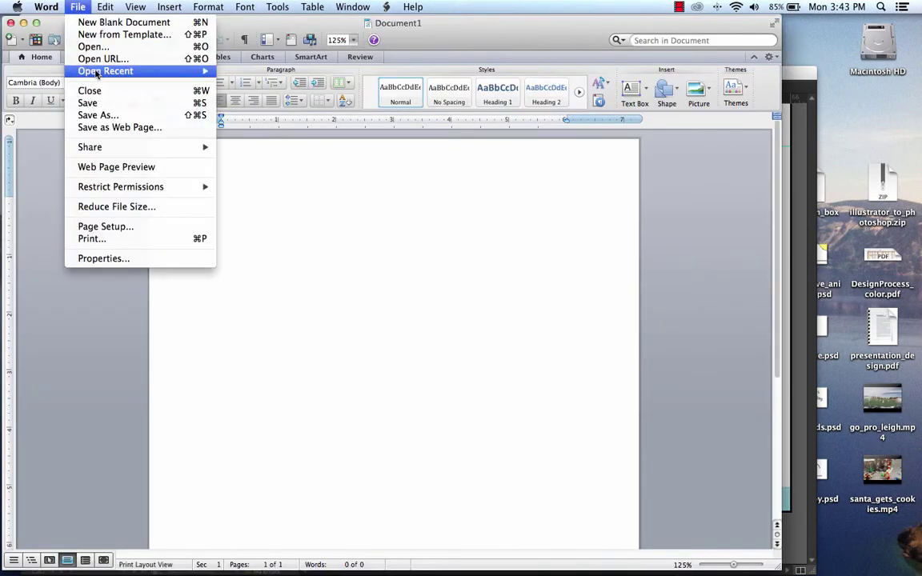
mouse_move(99, 75)
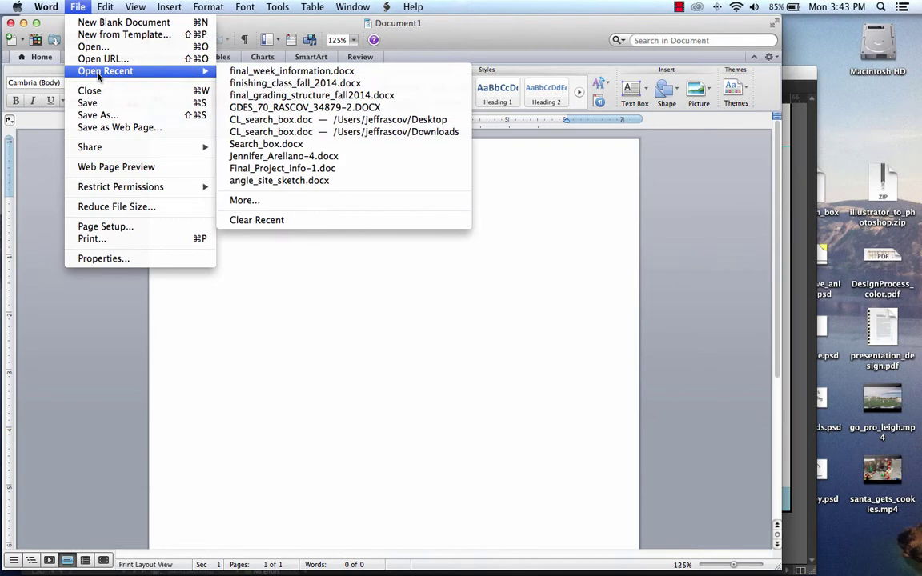
click(296, 75)
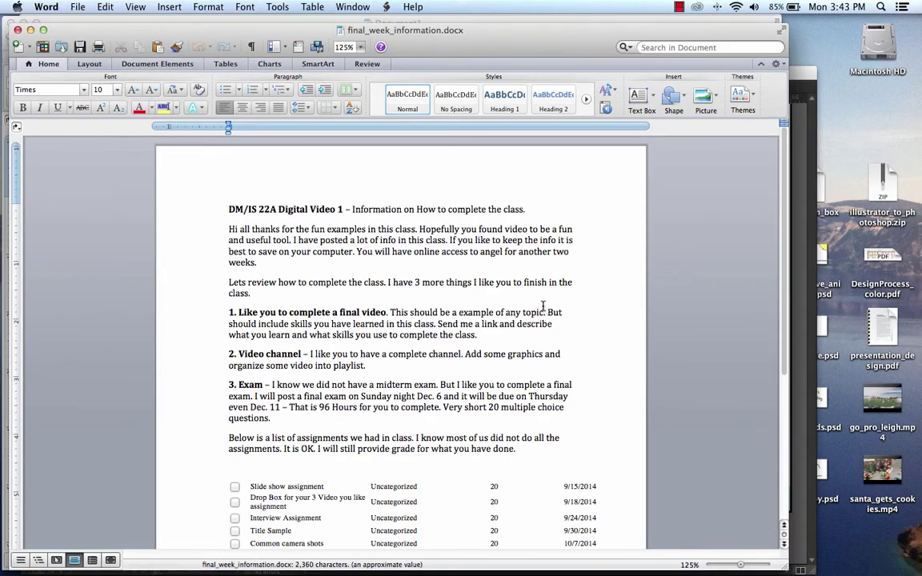
Step: Replace the placeholder body text on InDesign page 2 with the Word text from the title through the paragraph above the assignment list
drag(517, 449, 212, 192)
key(super+c)
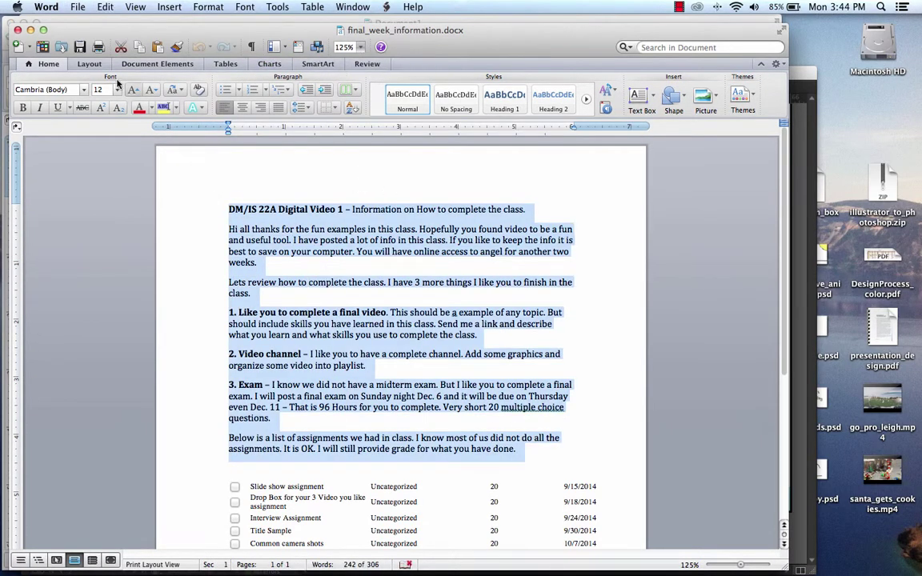
drag(98, 25, 574, 191)
click(275, 231)
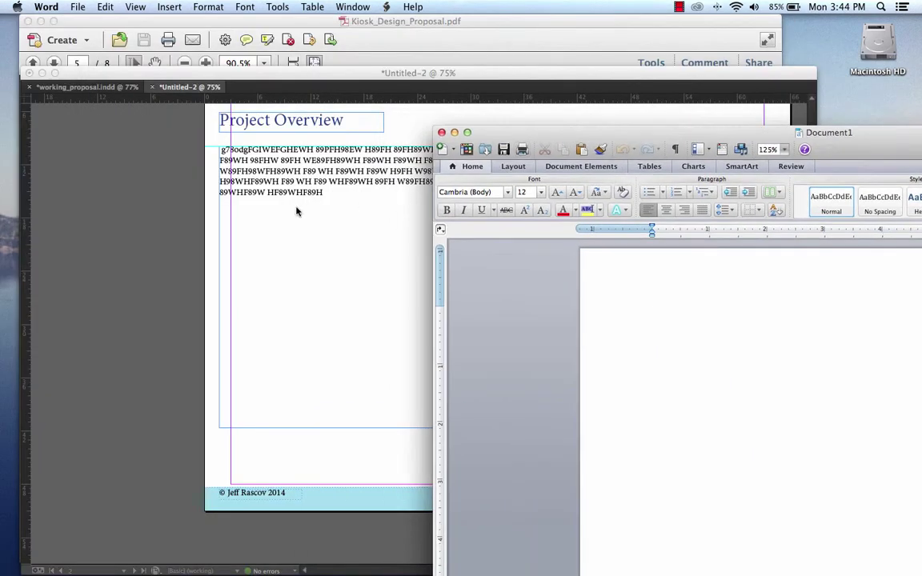
click(296, 212)
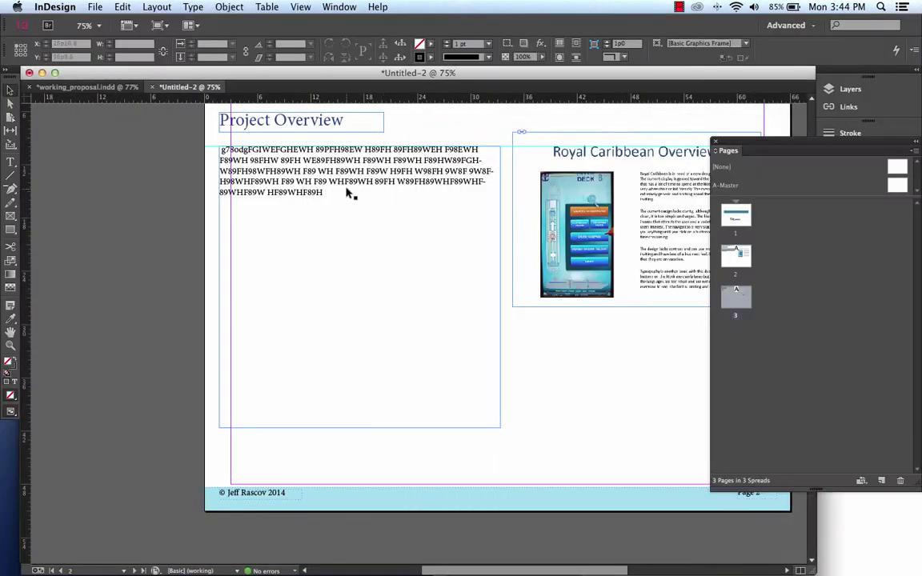
double_click(332, 197)
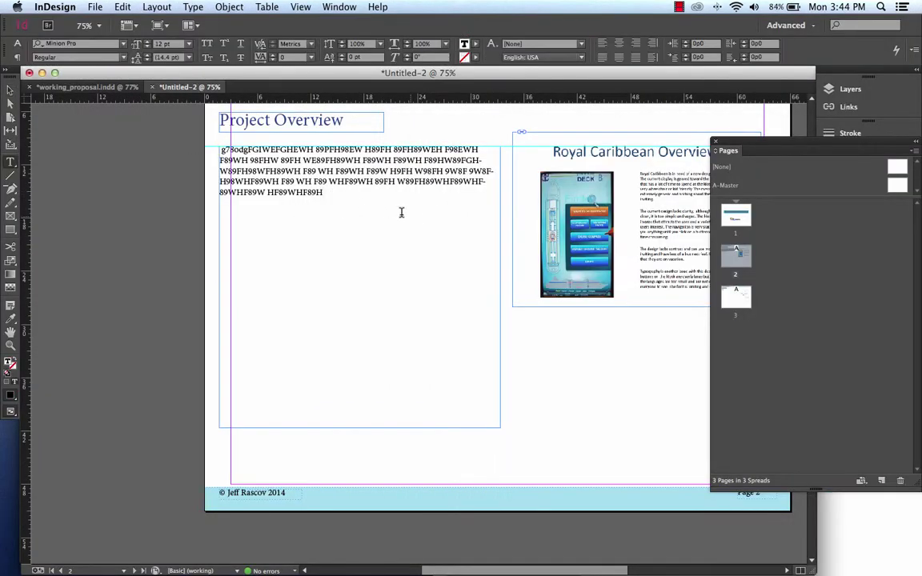
drag(324, 192, 210, 154)
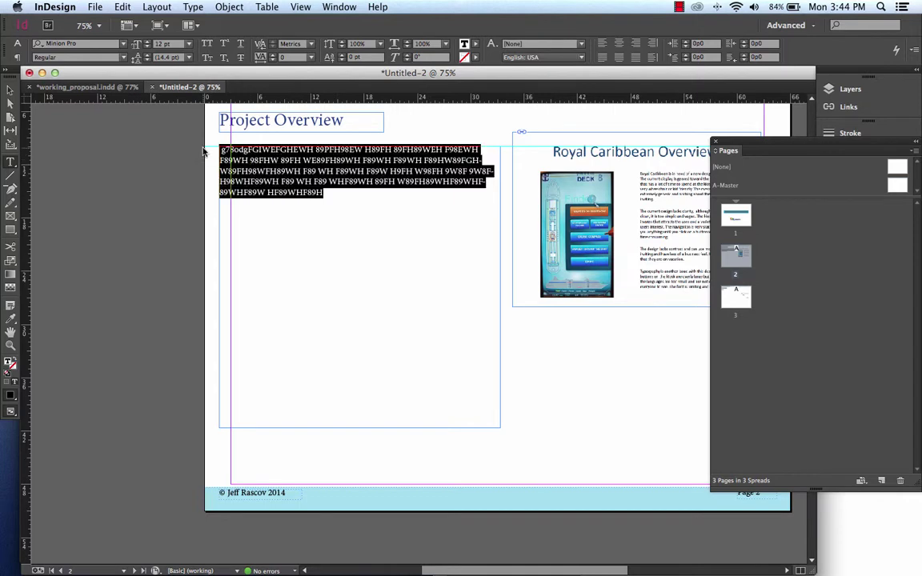
key(super+v)
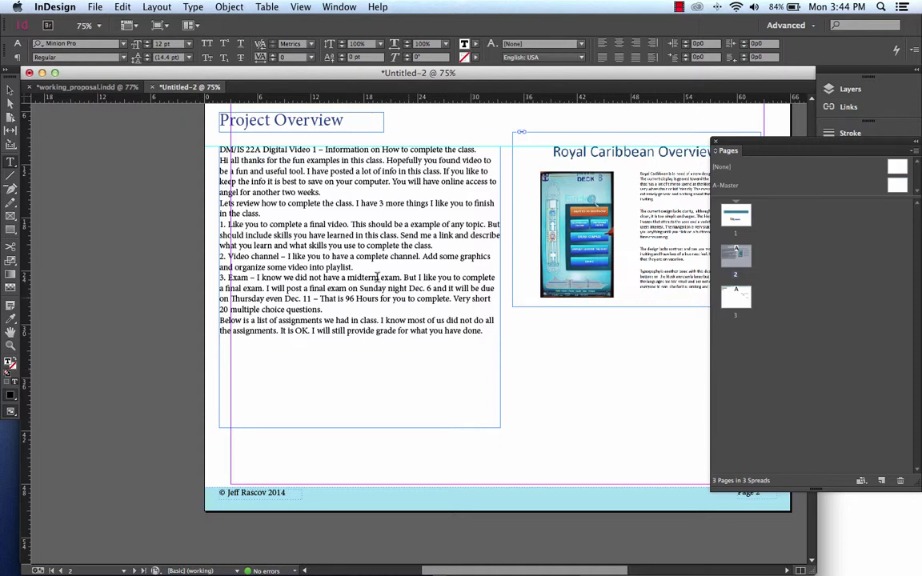
Step: Save the InDesign document to the Desktop as test_layout in InDesign CC document format
click(88, 5)
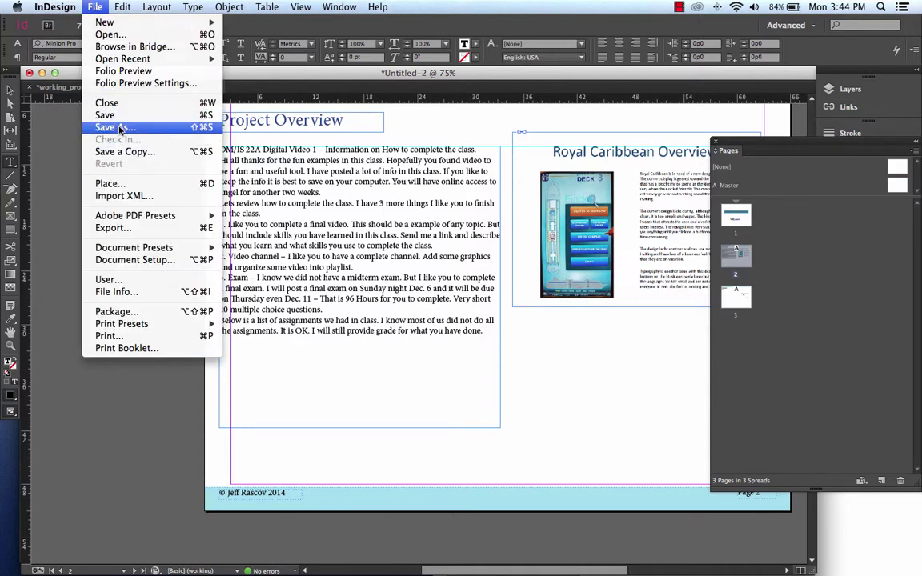
click(112, 126)
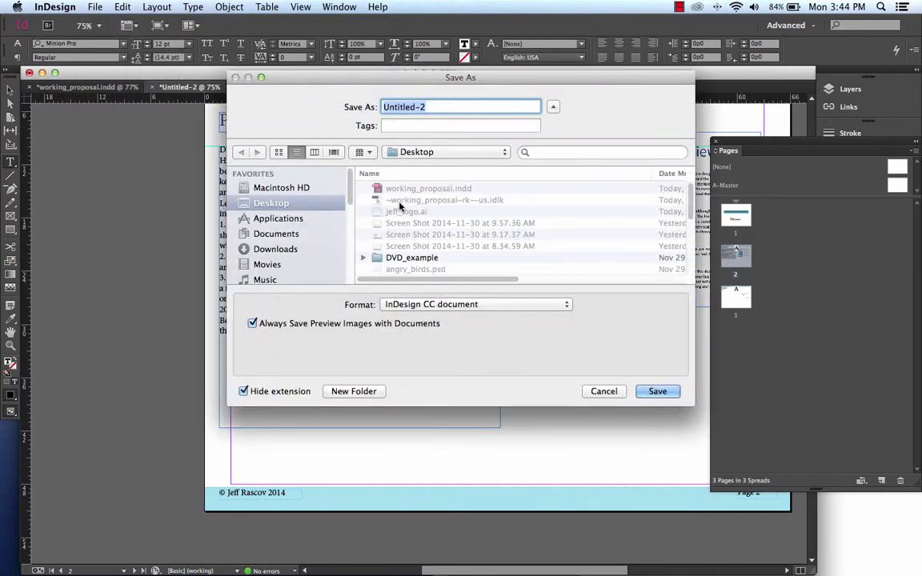
text(test_layoyt)
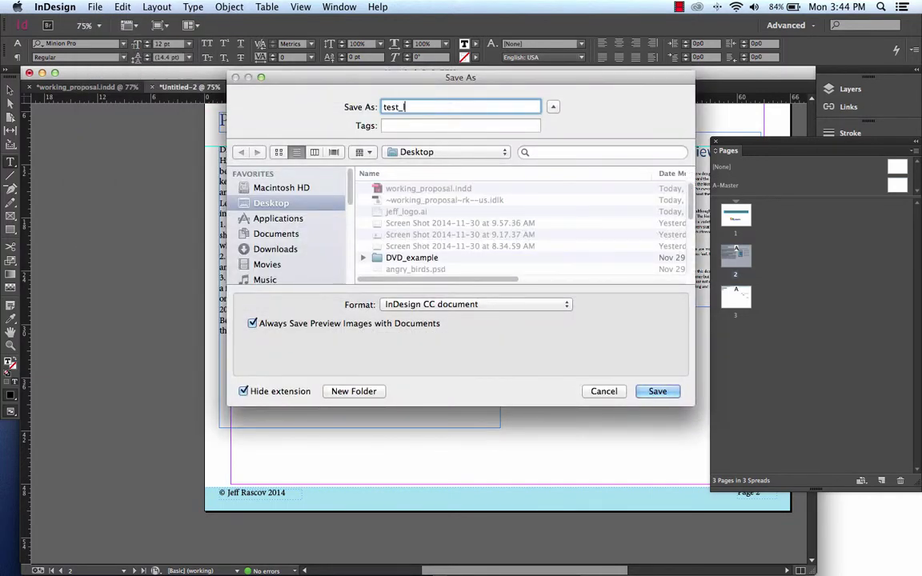
key(BackSpace)
key(BackSpace)
key(BackSpace)
text(out)
click(658, 391)
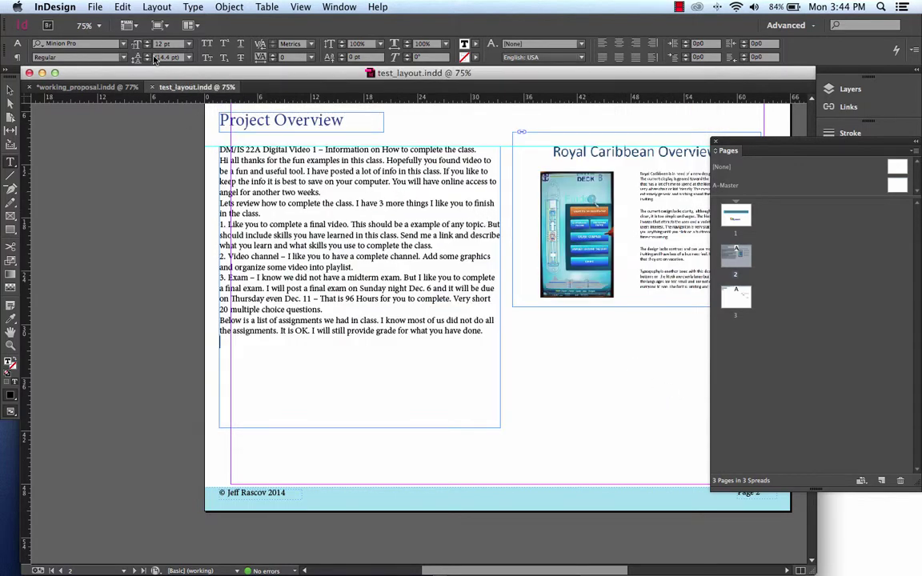
Step: Start exporting the document to the Desktop as test_layout in Adobe PDF (Print) format
click(101, 6)
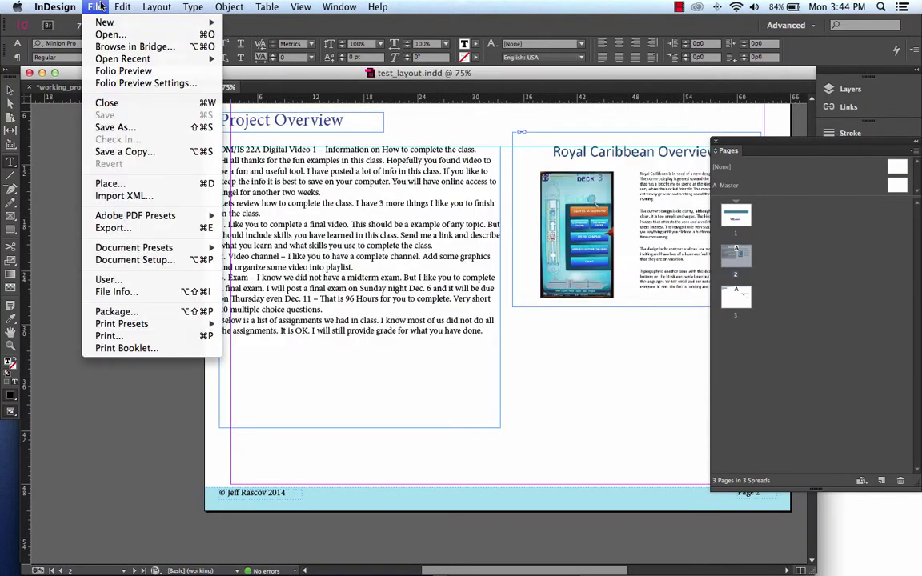
click(122, 229)
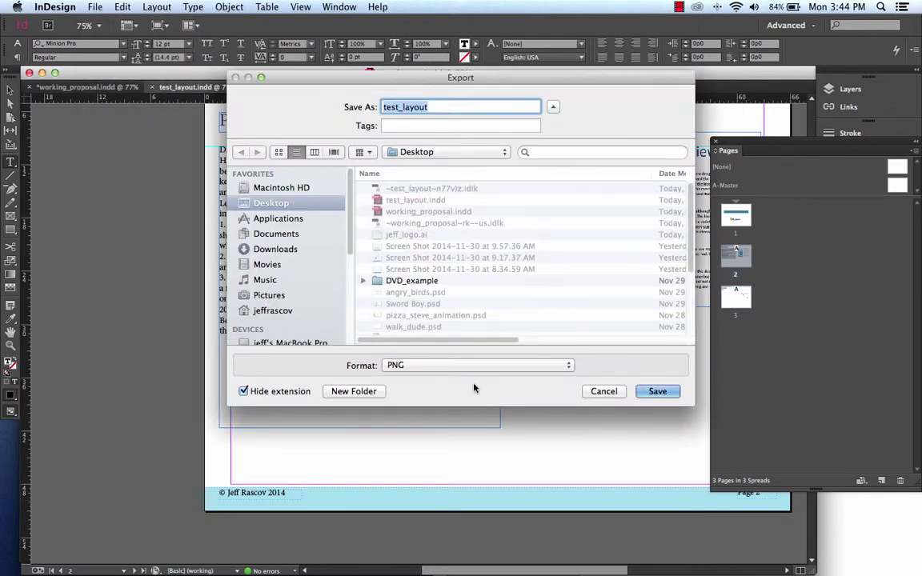
click(477, 366)
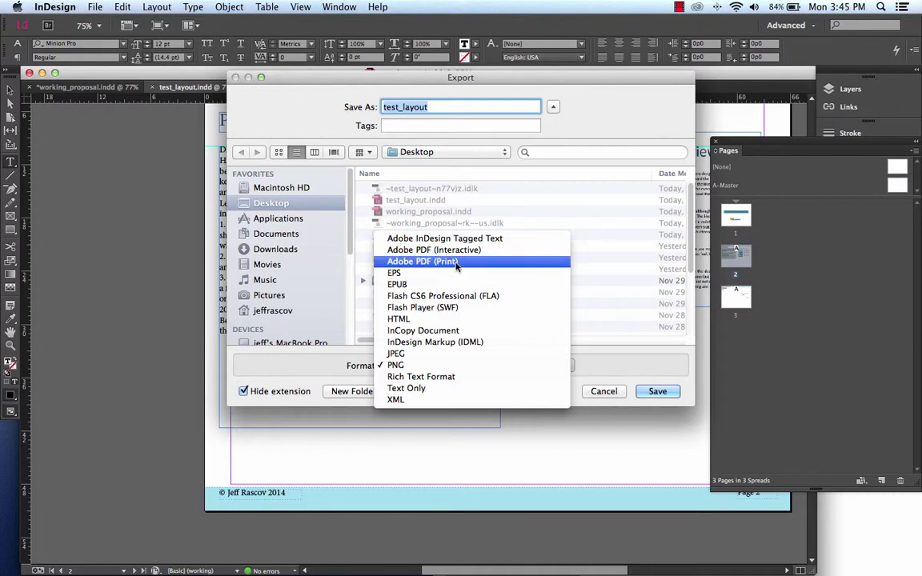
click(457, 266)
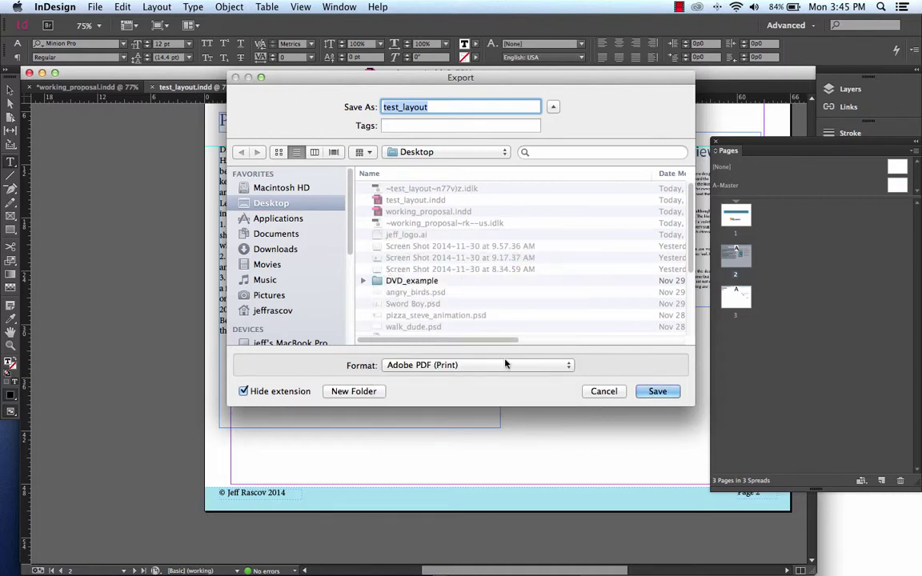
click(656, 390)
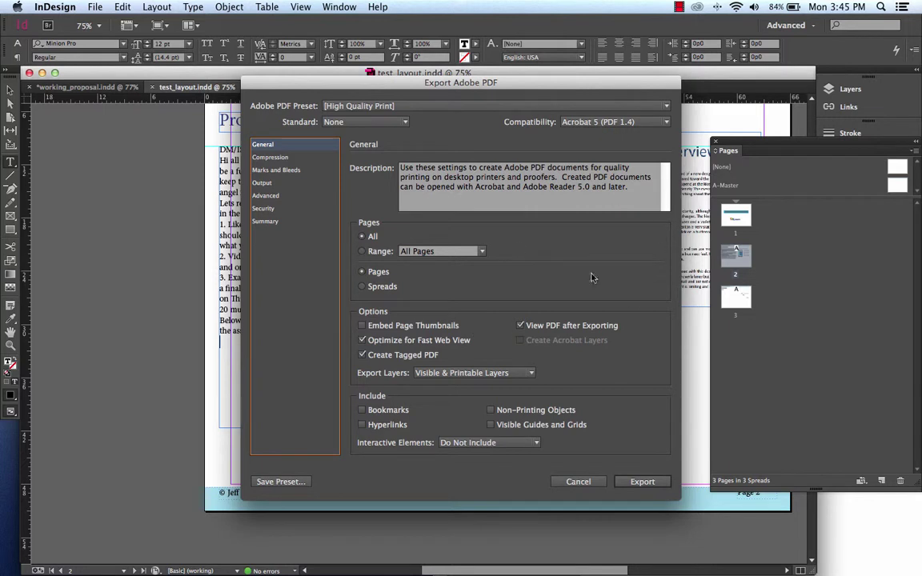
Step: Choose the High Quality Print preset for the PDF export and set its compatibility to Acrobat 6 (PDF 1.5)
drag(457, 81, 332, 86)
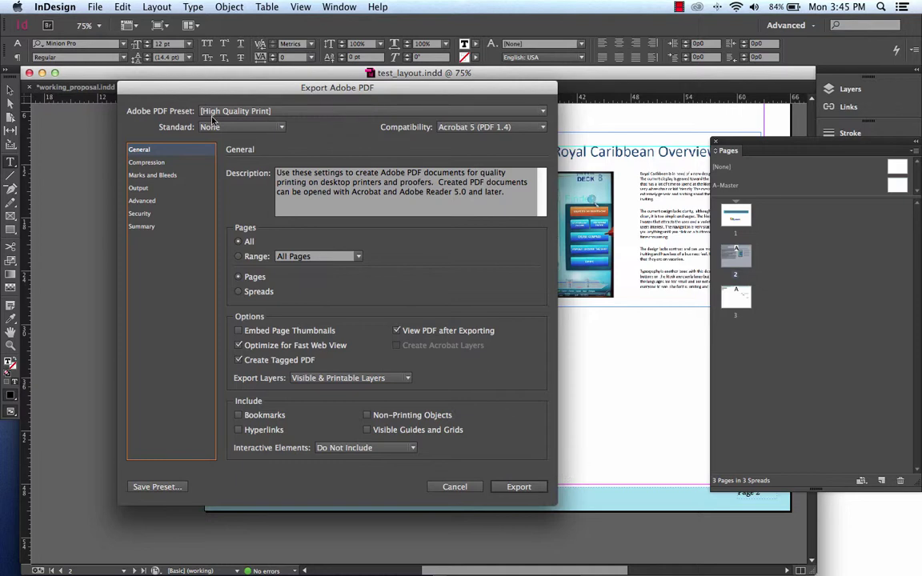
click(291, 112)
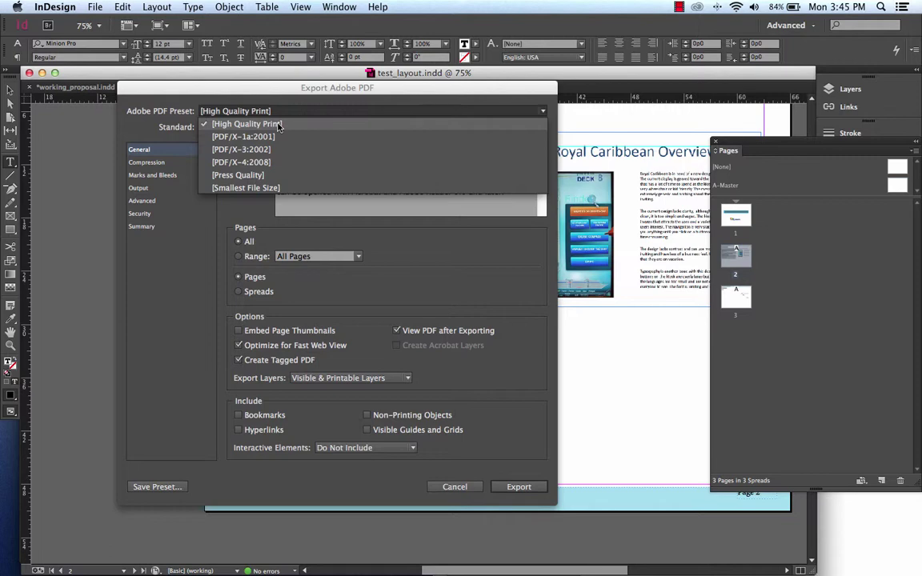
click(278, 125)
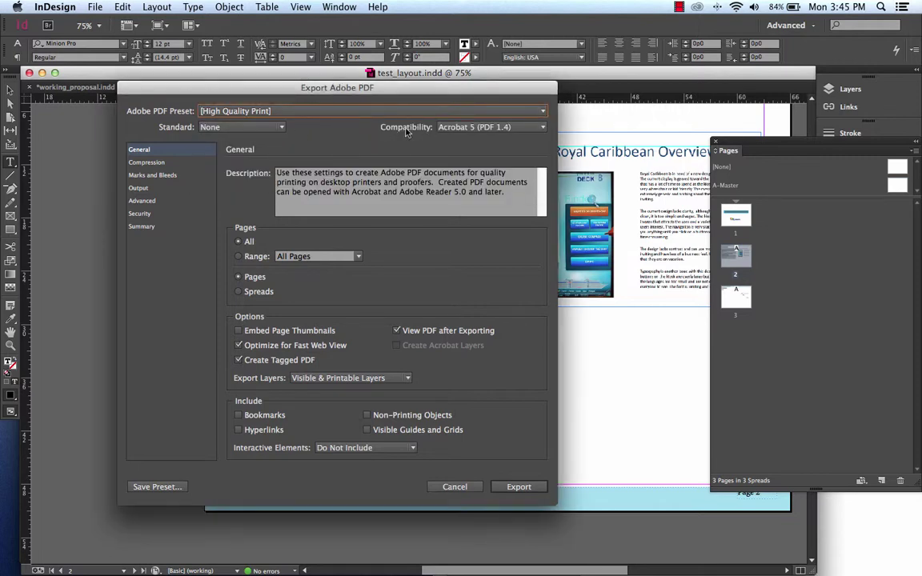
click(454, 127)
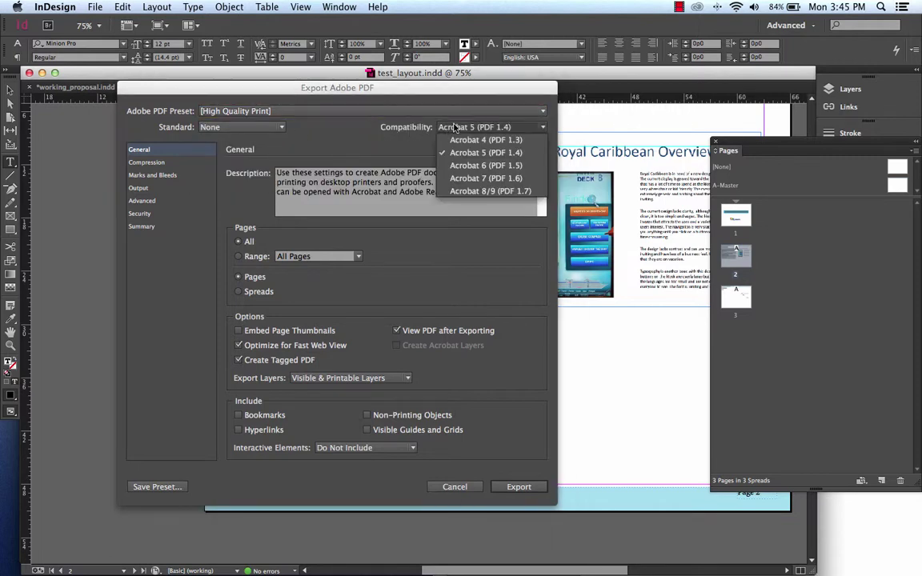
click(463, 165)
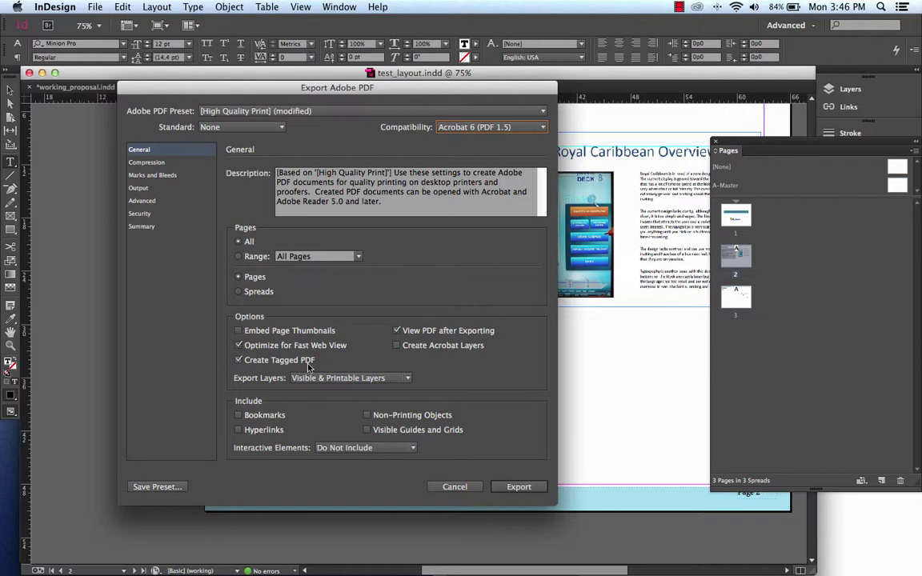
Step: Set the PDF compression to downsample color images to 150 pixels per inch with Bicubic Downsampling
click(146, 162)
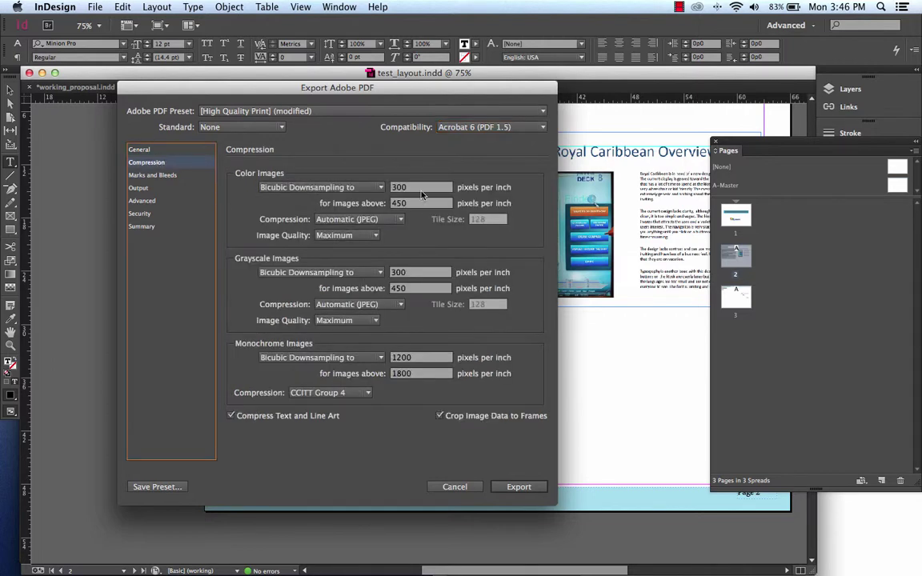
click(345, 187)
click(416, 183)
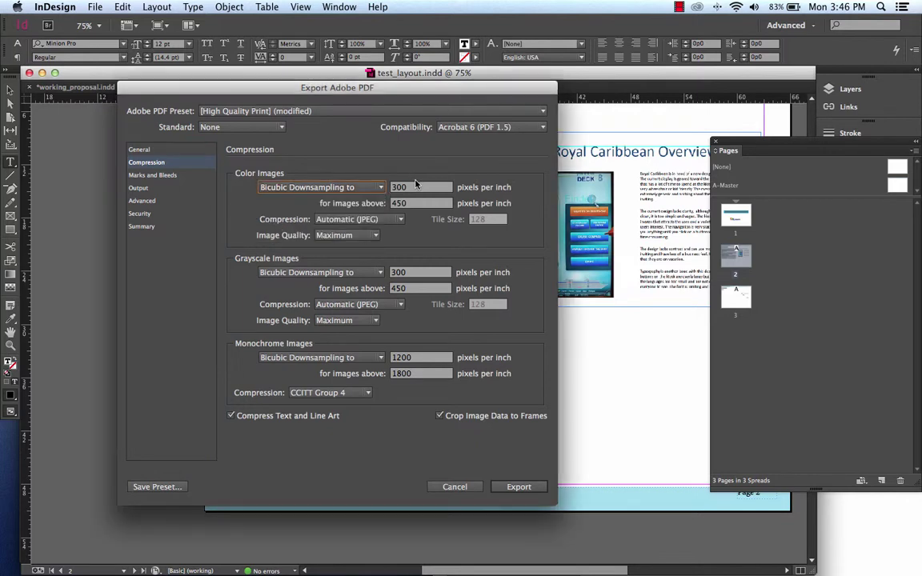
key(Tab)
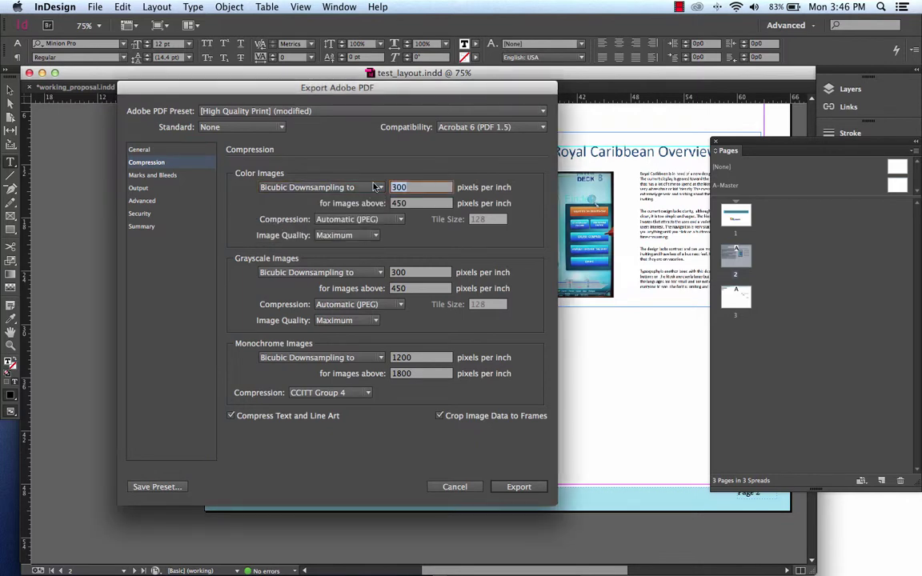
text(150)
Step: Try Convert to Destination (Preserve Numbers) with U.S. Web Coated (SWOP) v2 in the output settings, and return to No Color Conversion
click(177, 179)
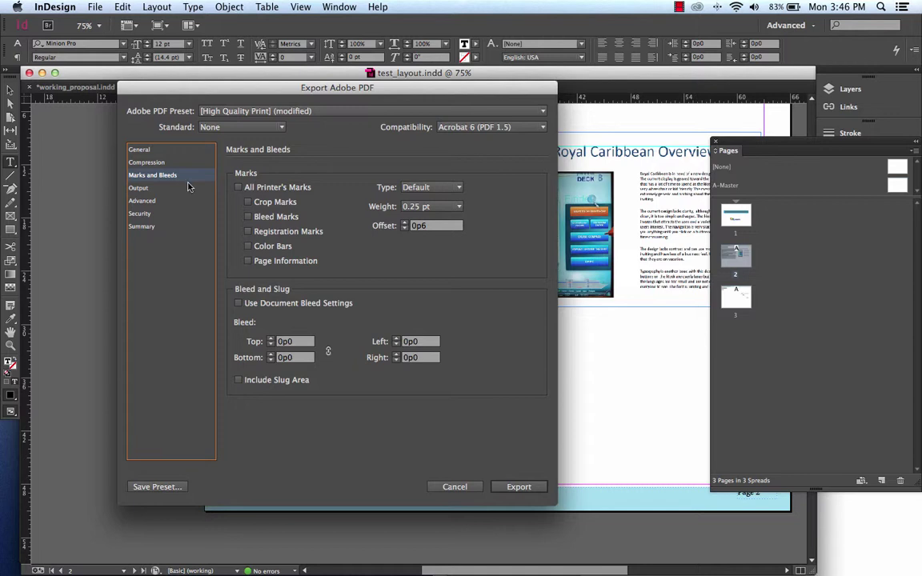
click(149, 190)
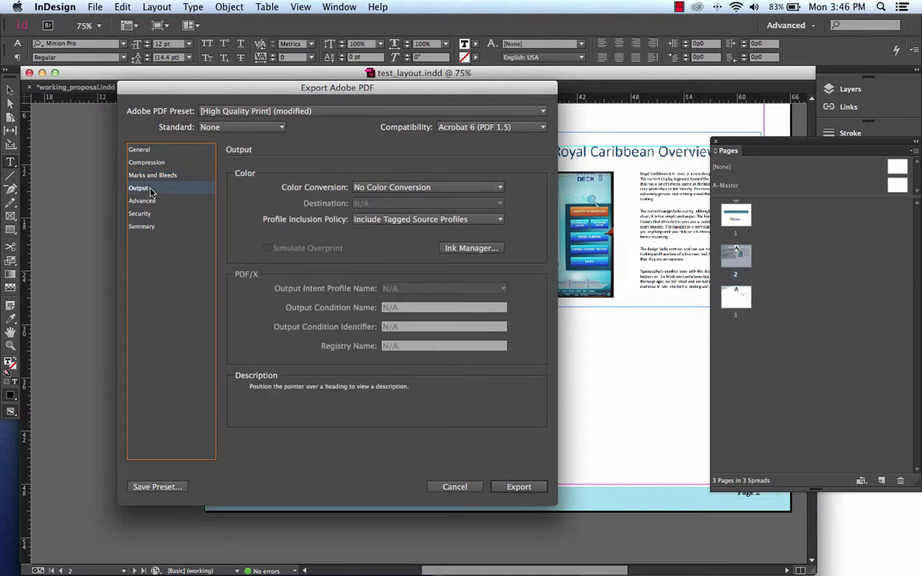
click(406, 190)
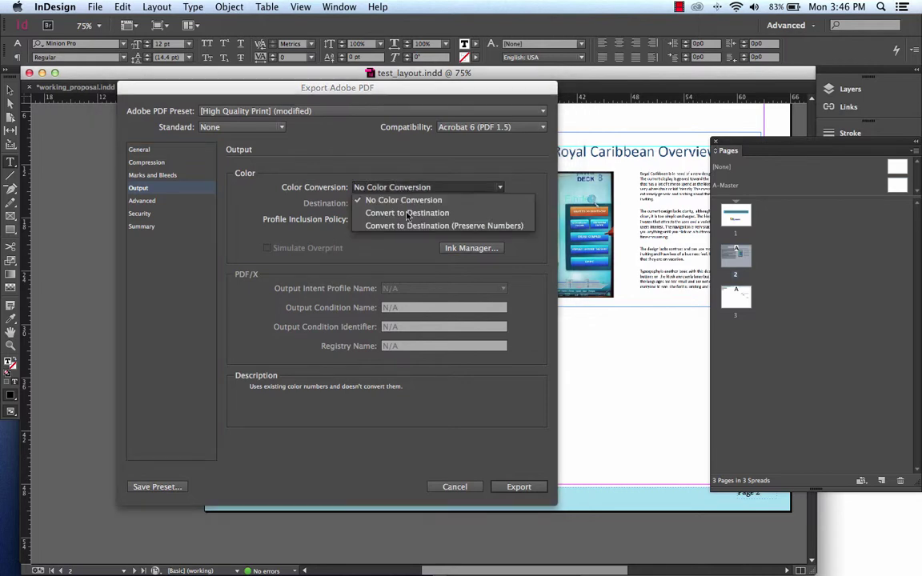
click(415, 224)
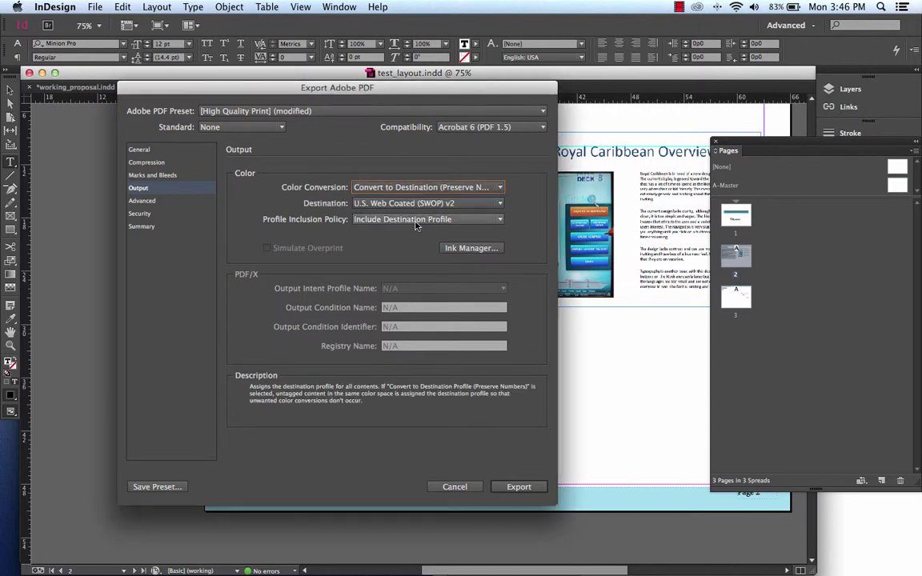
click(376, 203)
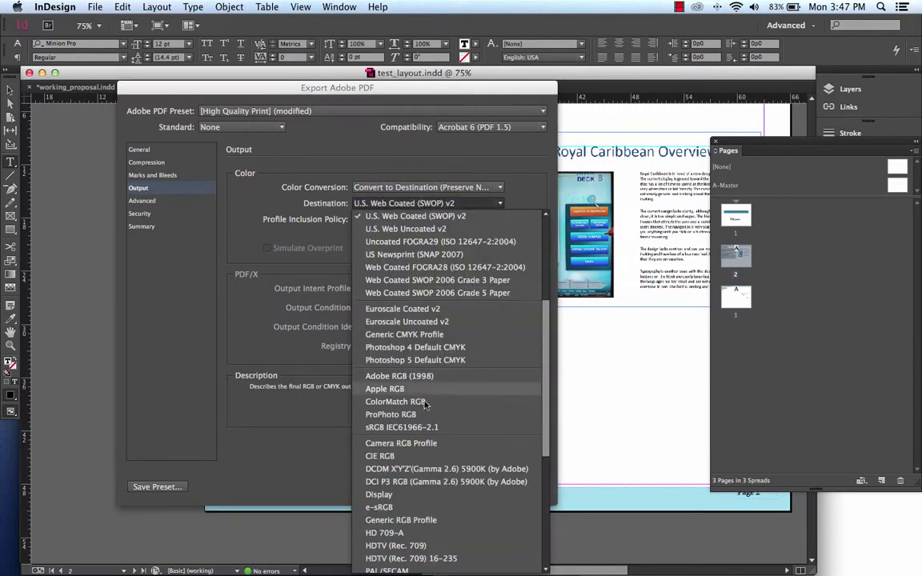
click(412, 216)
click(397, 189)
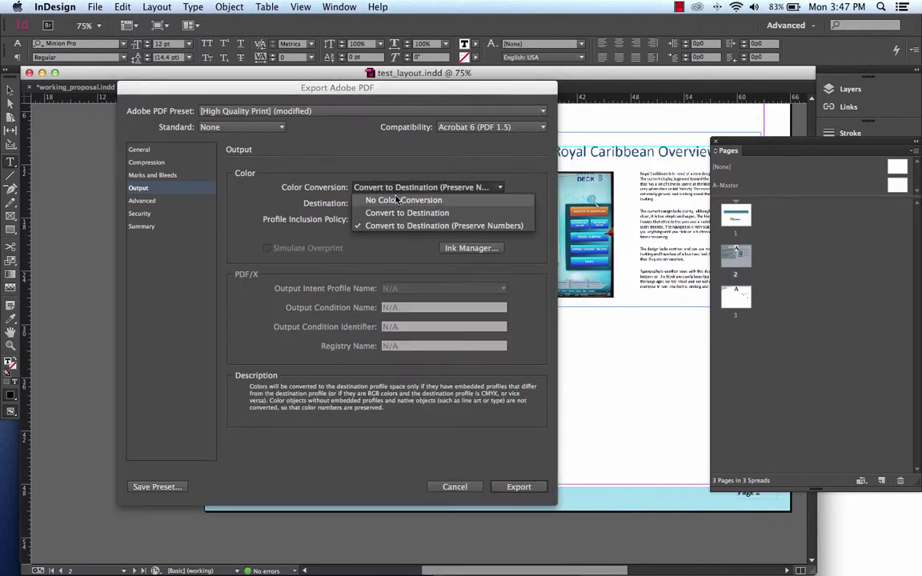
click(376, 200)
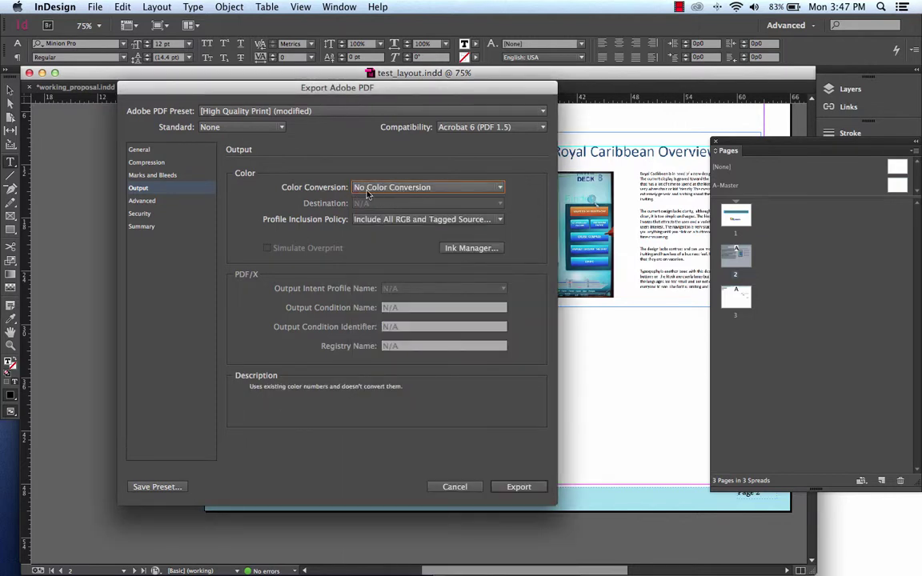
Step: Check the advanced and security settings without adding a password, and export the PDF
click(145, 201)
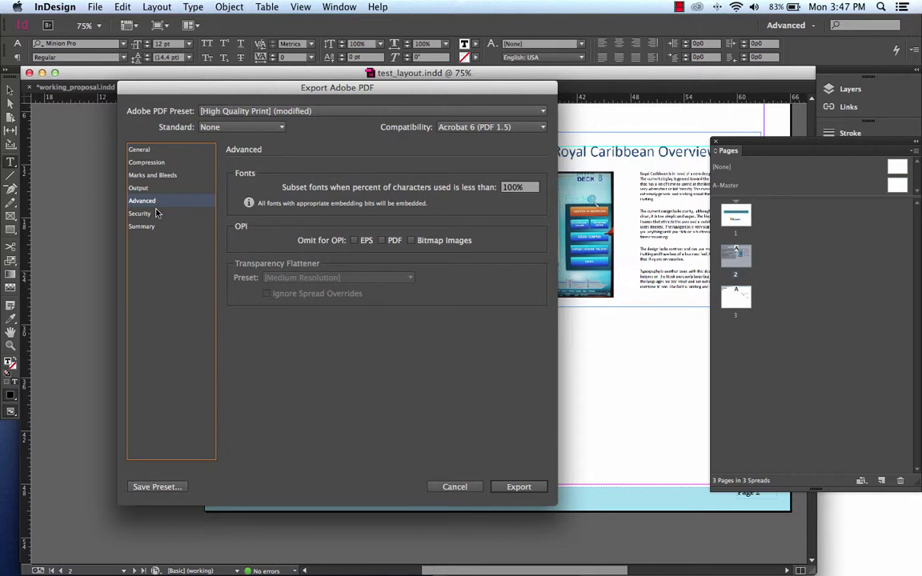
click(152, 214)
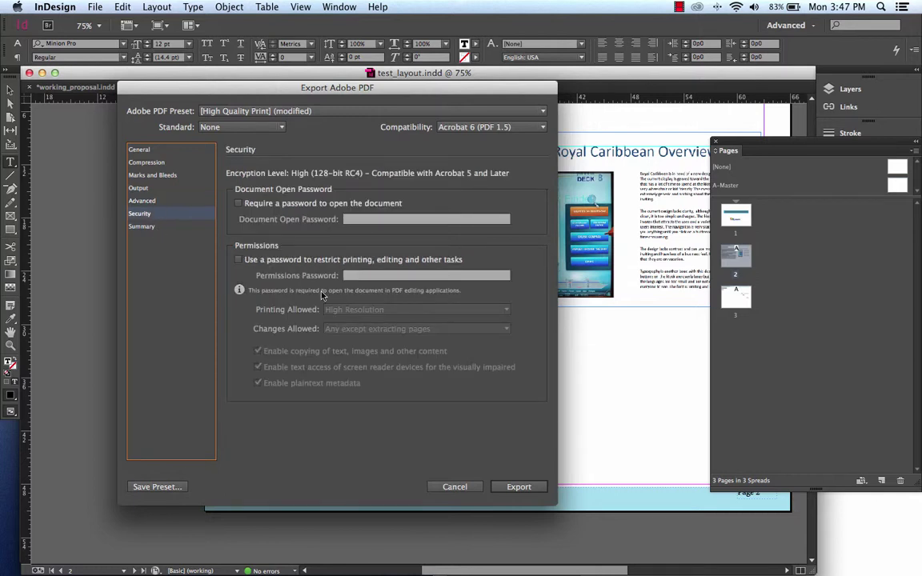
click(519, 487)
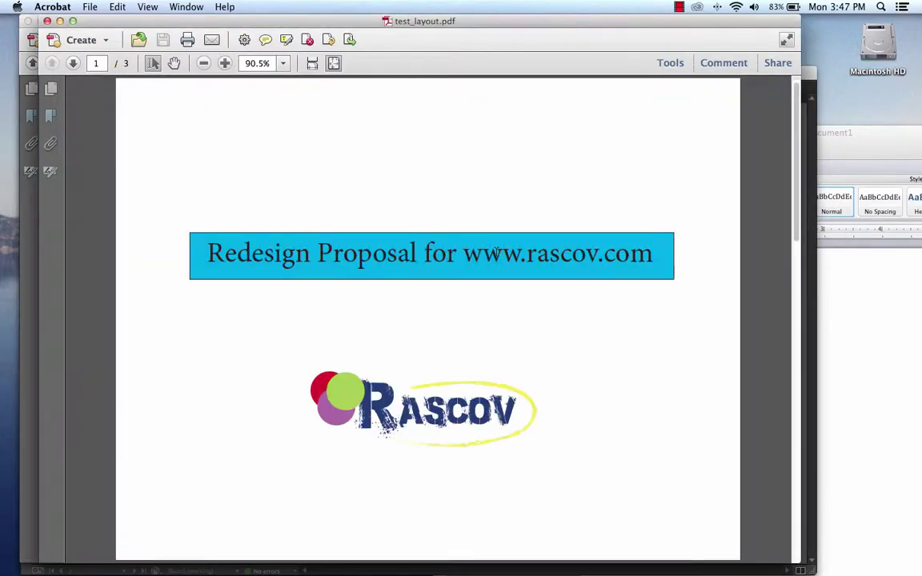
Step: Page back and forth through the exported test_layout.pdf in Acrobat to examine the cover and both content pages
click(72, 64)
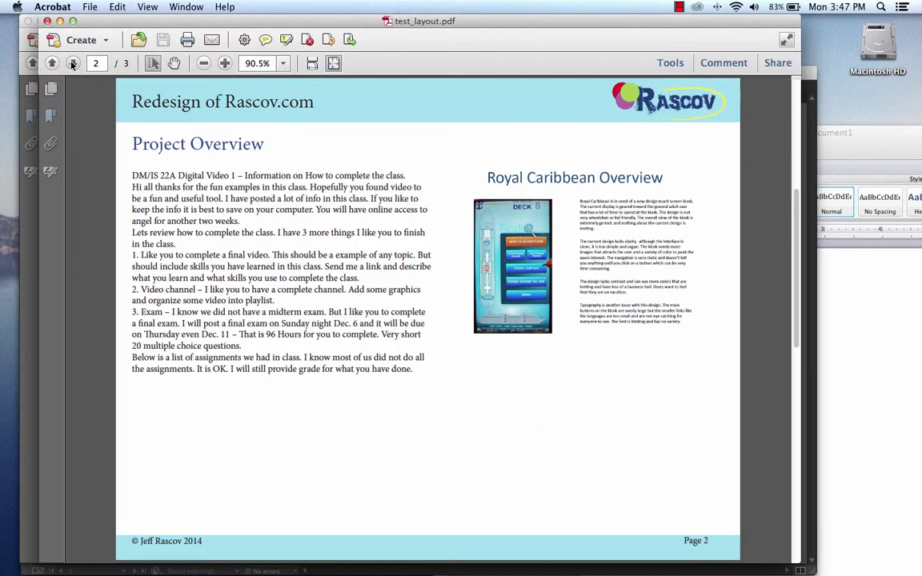
click(72, 64)
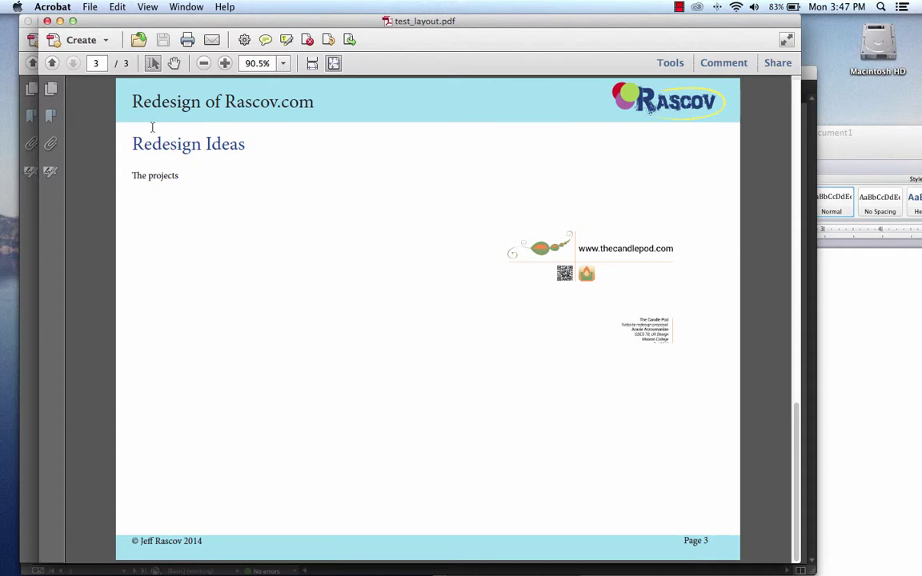
click(51, 63)
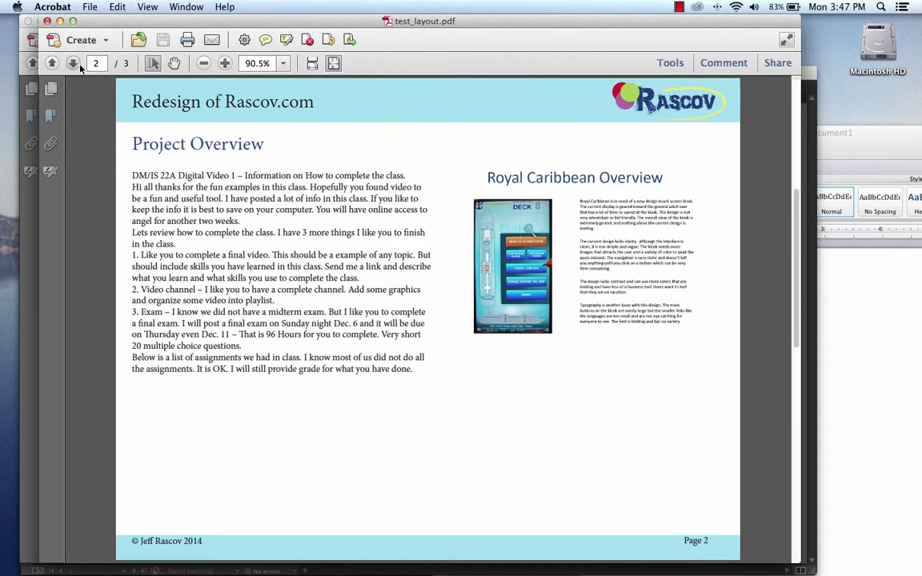
click(73, 64)
click(51, 64)
click(51, 64)
click(72, 64)
click(72, 64)
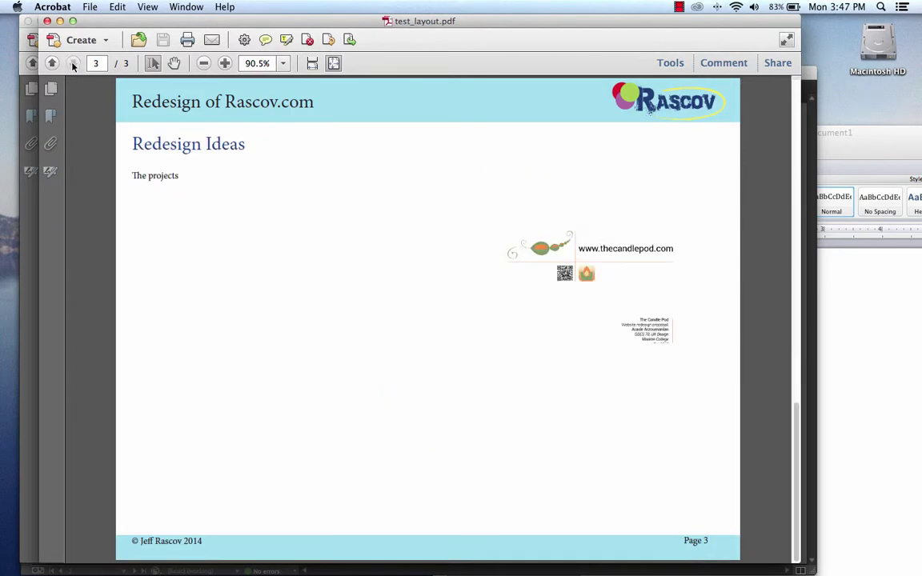
click(51, 63)
click(72, 65)
click(52, 64)
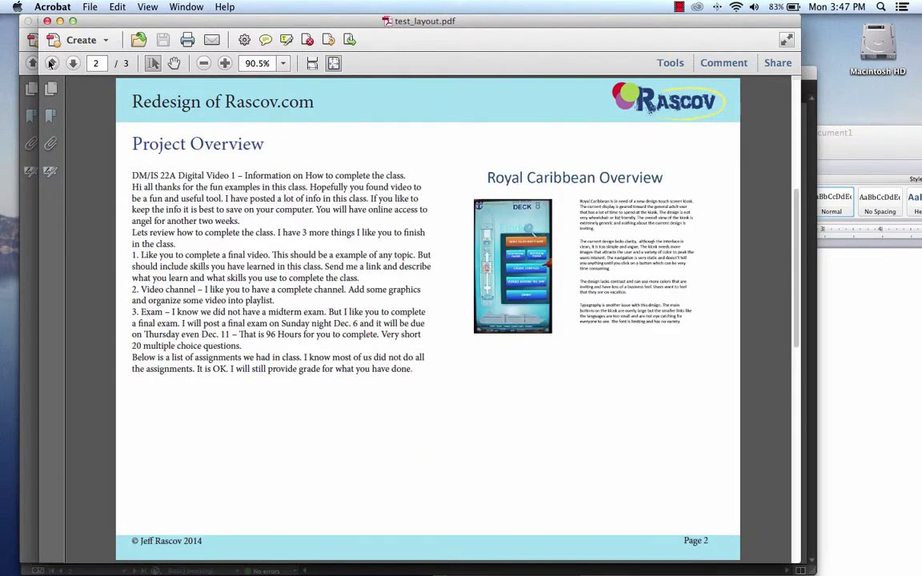
click(52, 64)
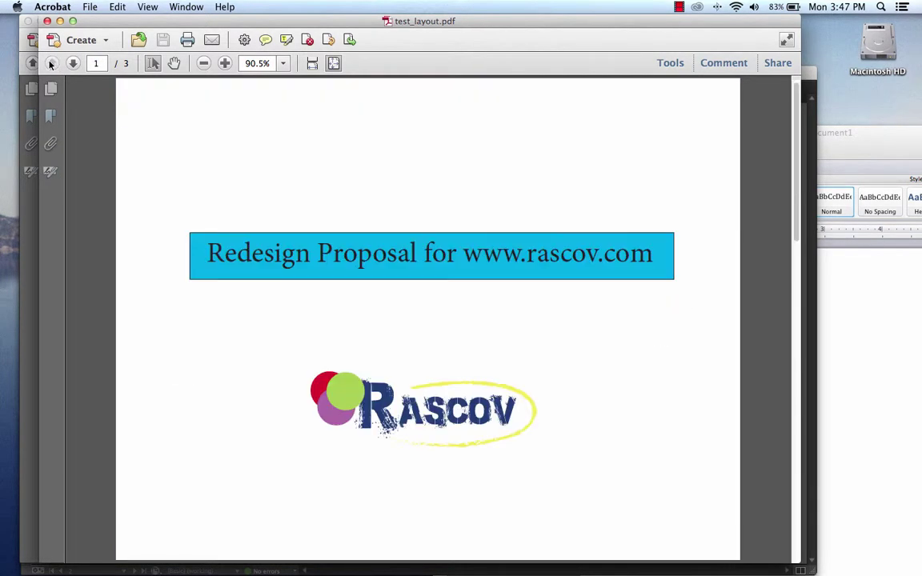